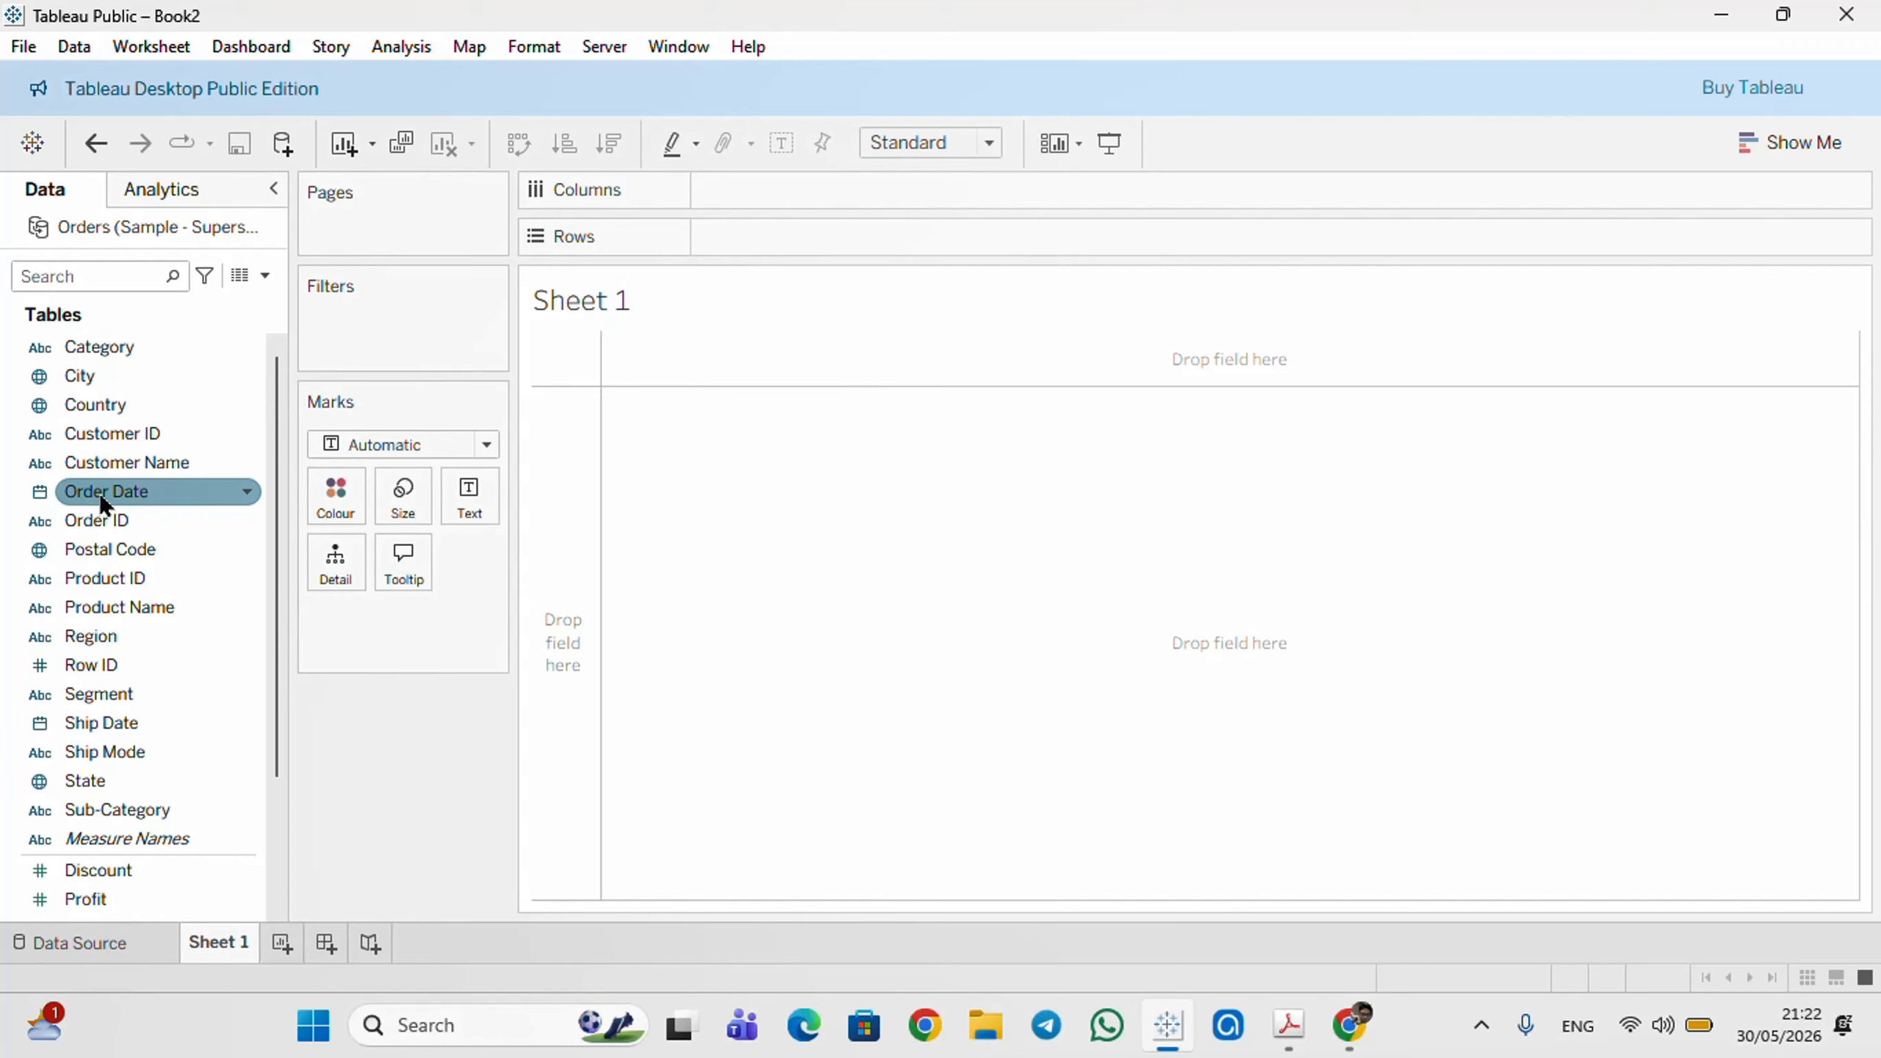
- Place Order Date on Columns and expand it from years to show quarters as well
{"action": "left_click_drag", "start_coordinate": [100, 495], "coordinate": [745, 187]}
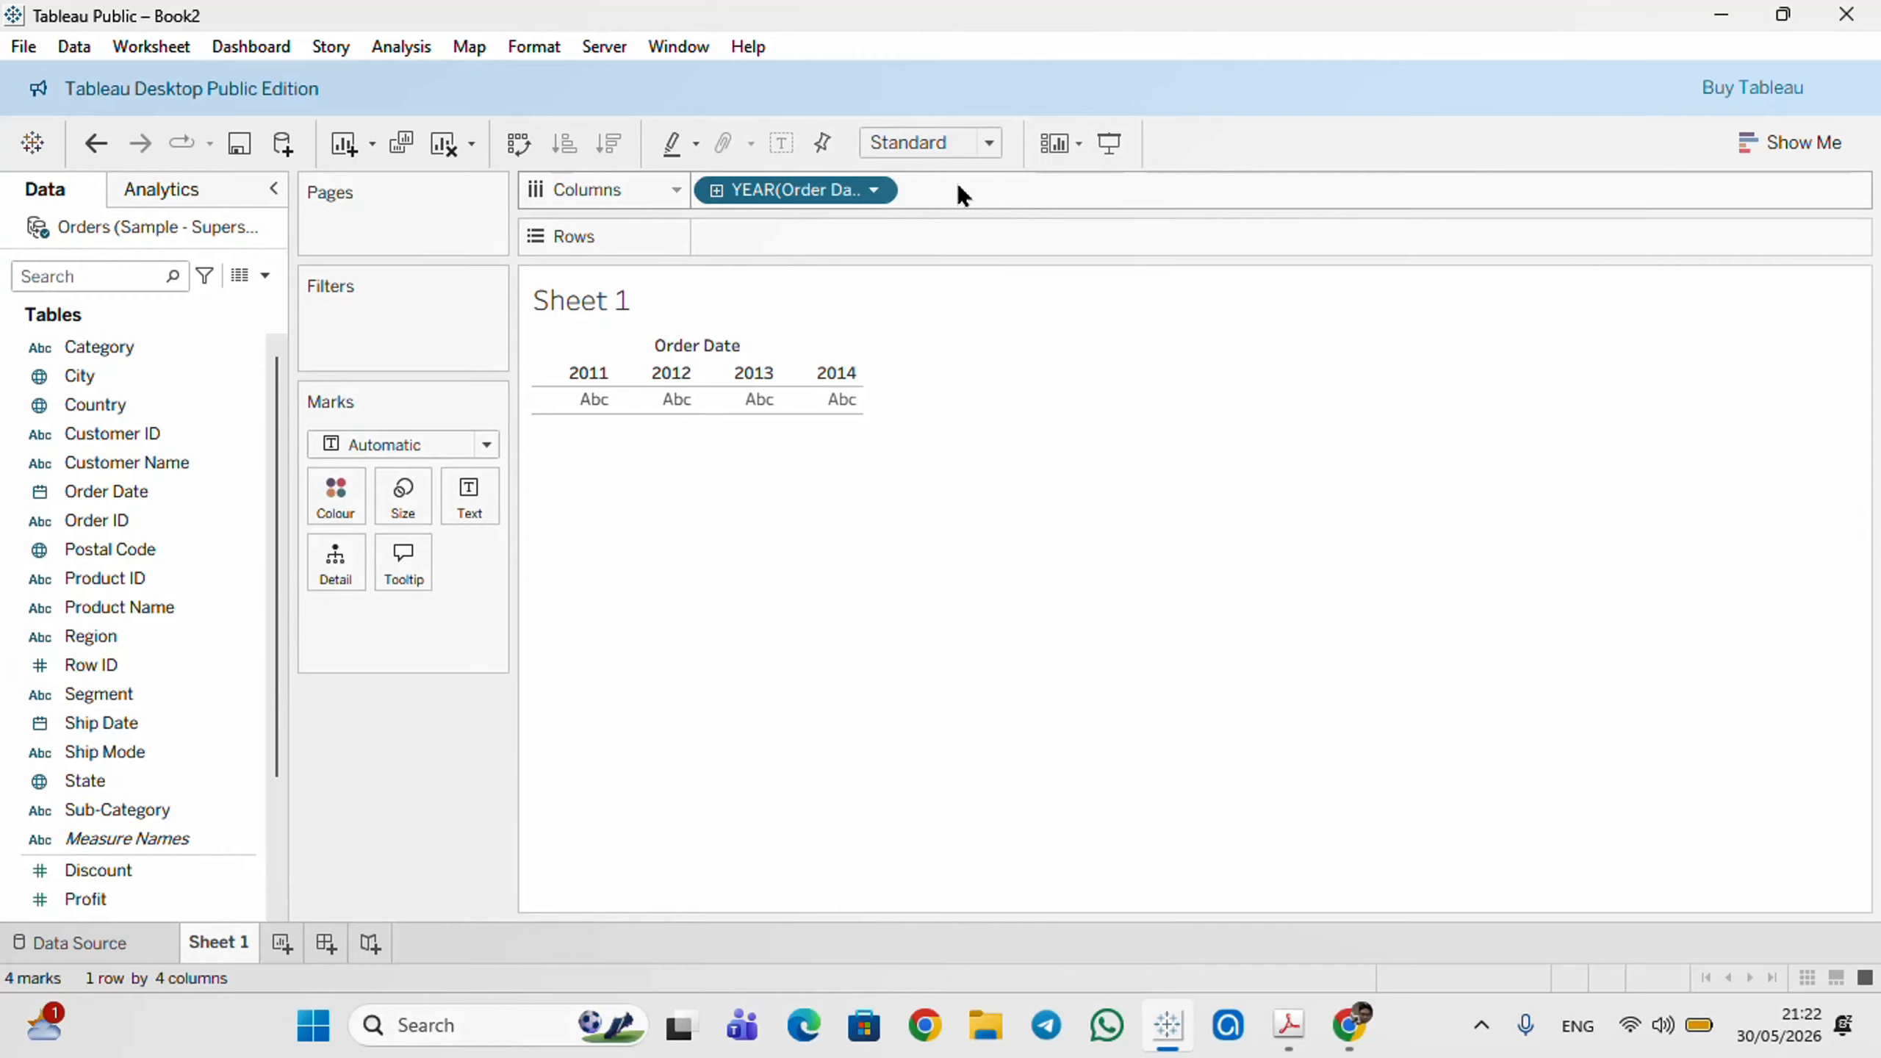
{"action": "left_click", "coordinate": [718, 191]}
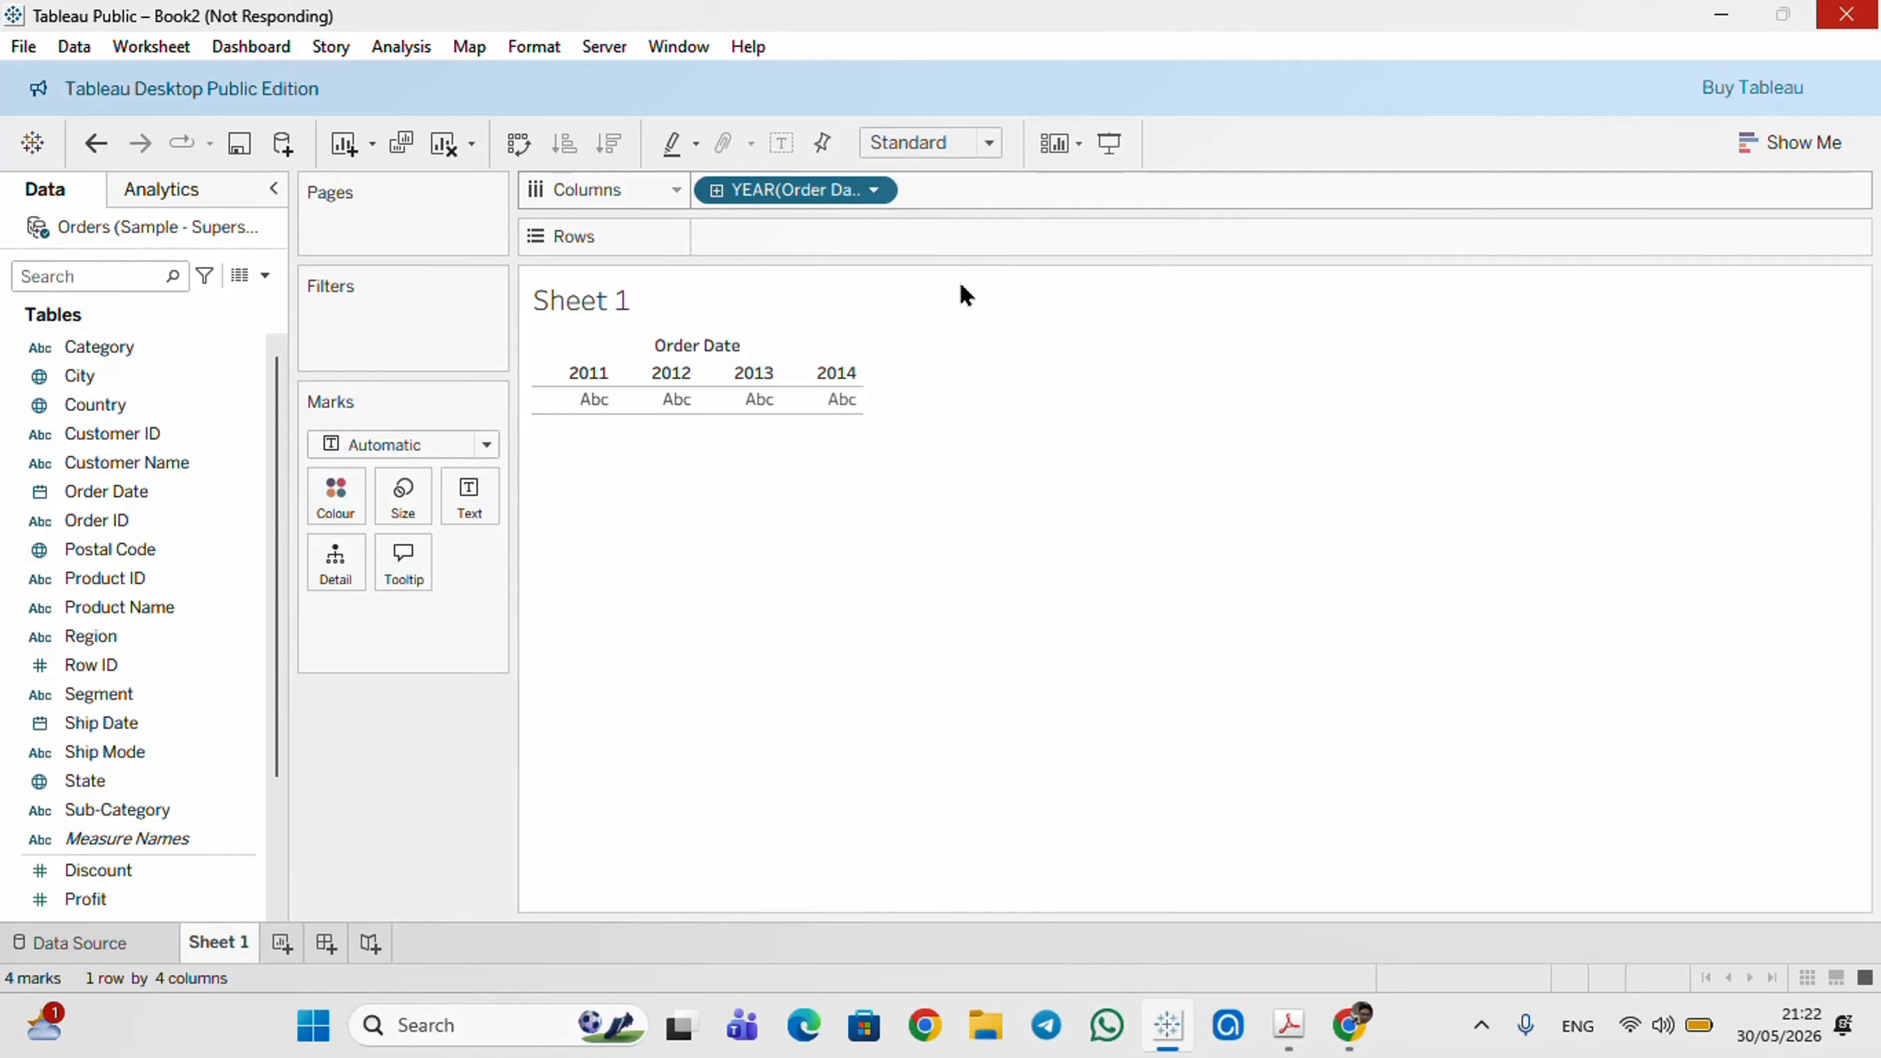
{"action": "key", "text": "ctrl+z"}
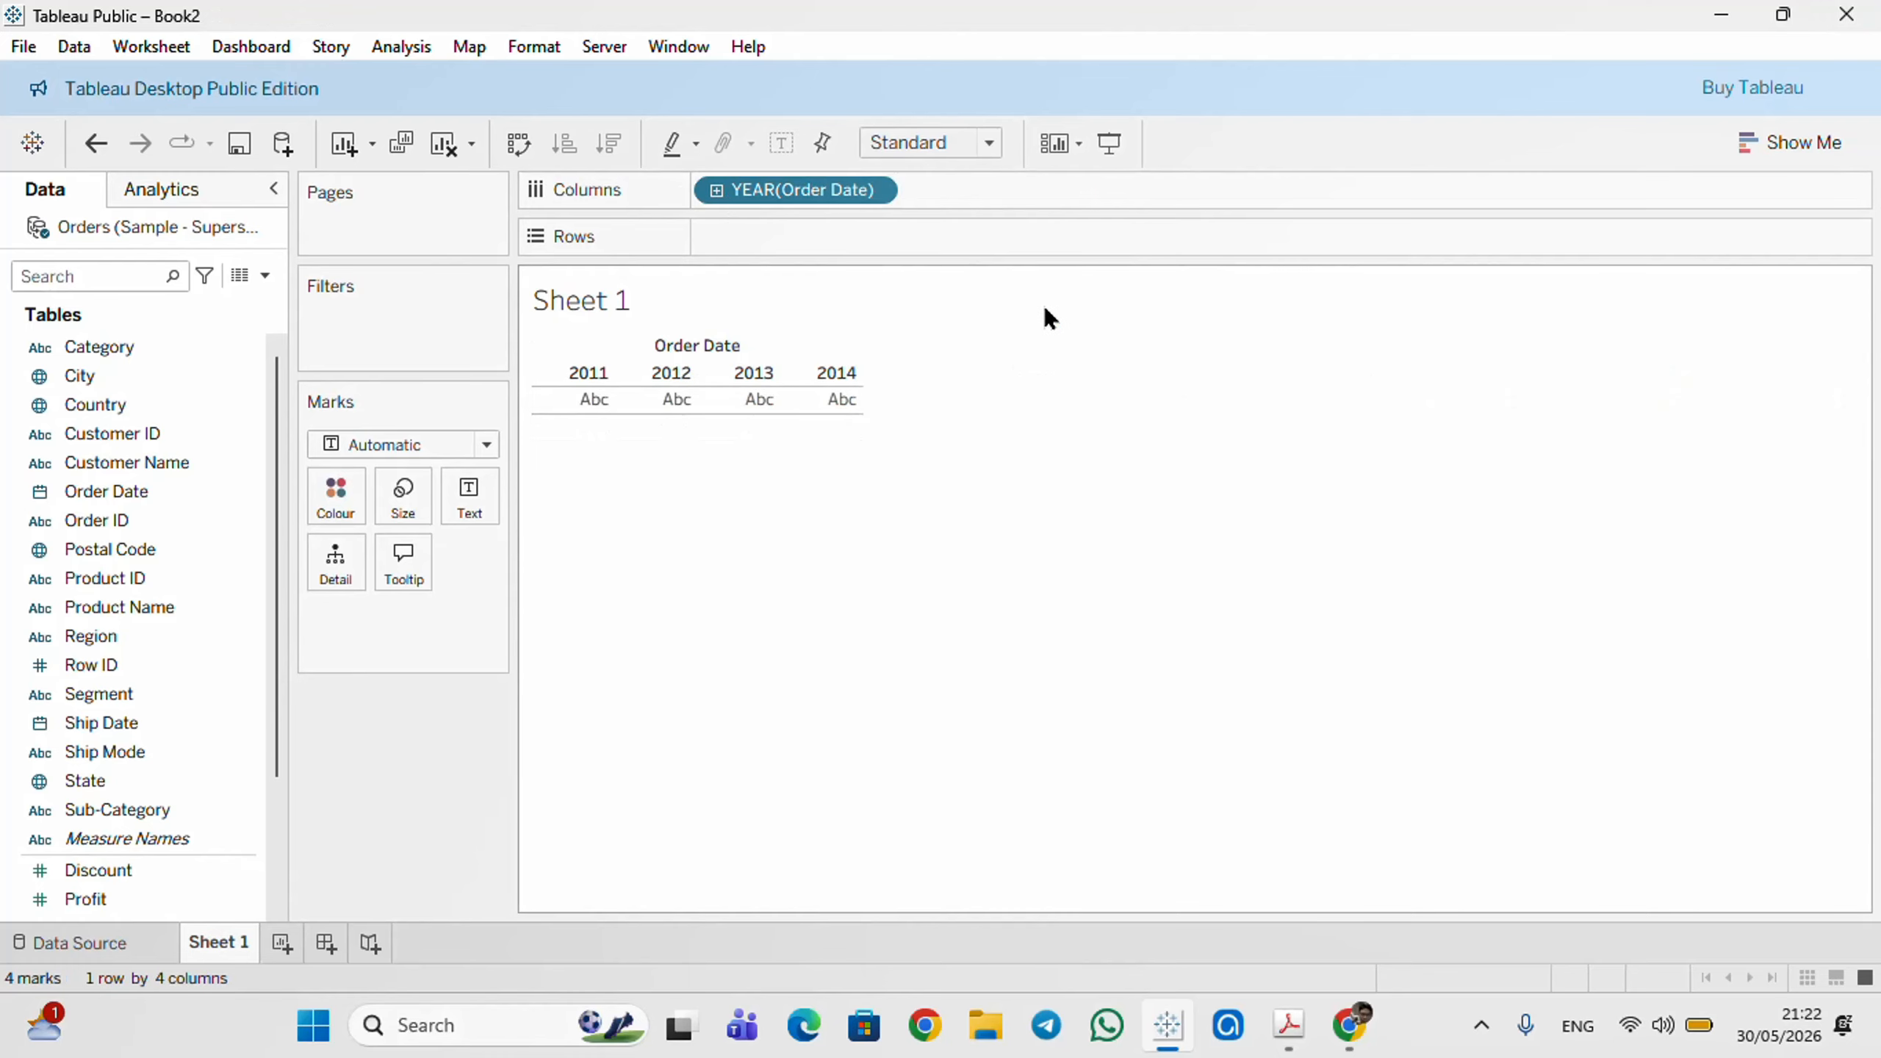
{"action": "left_click", "coordinate": [728, 191]}
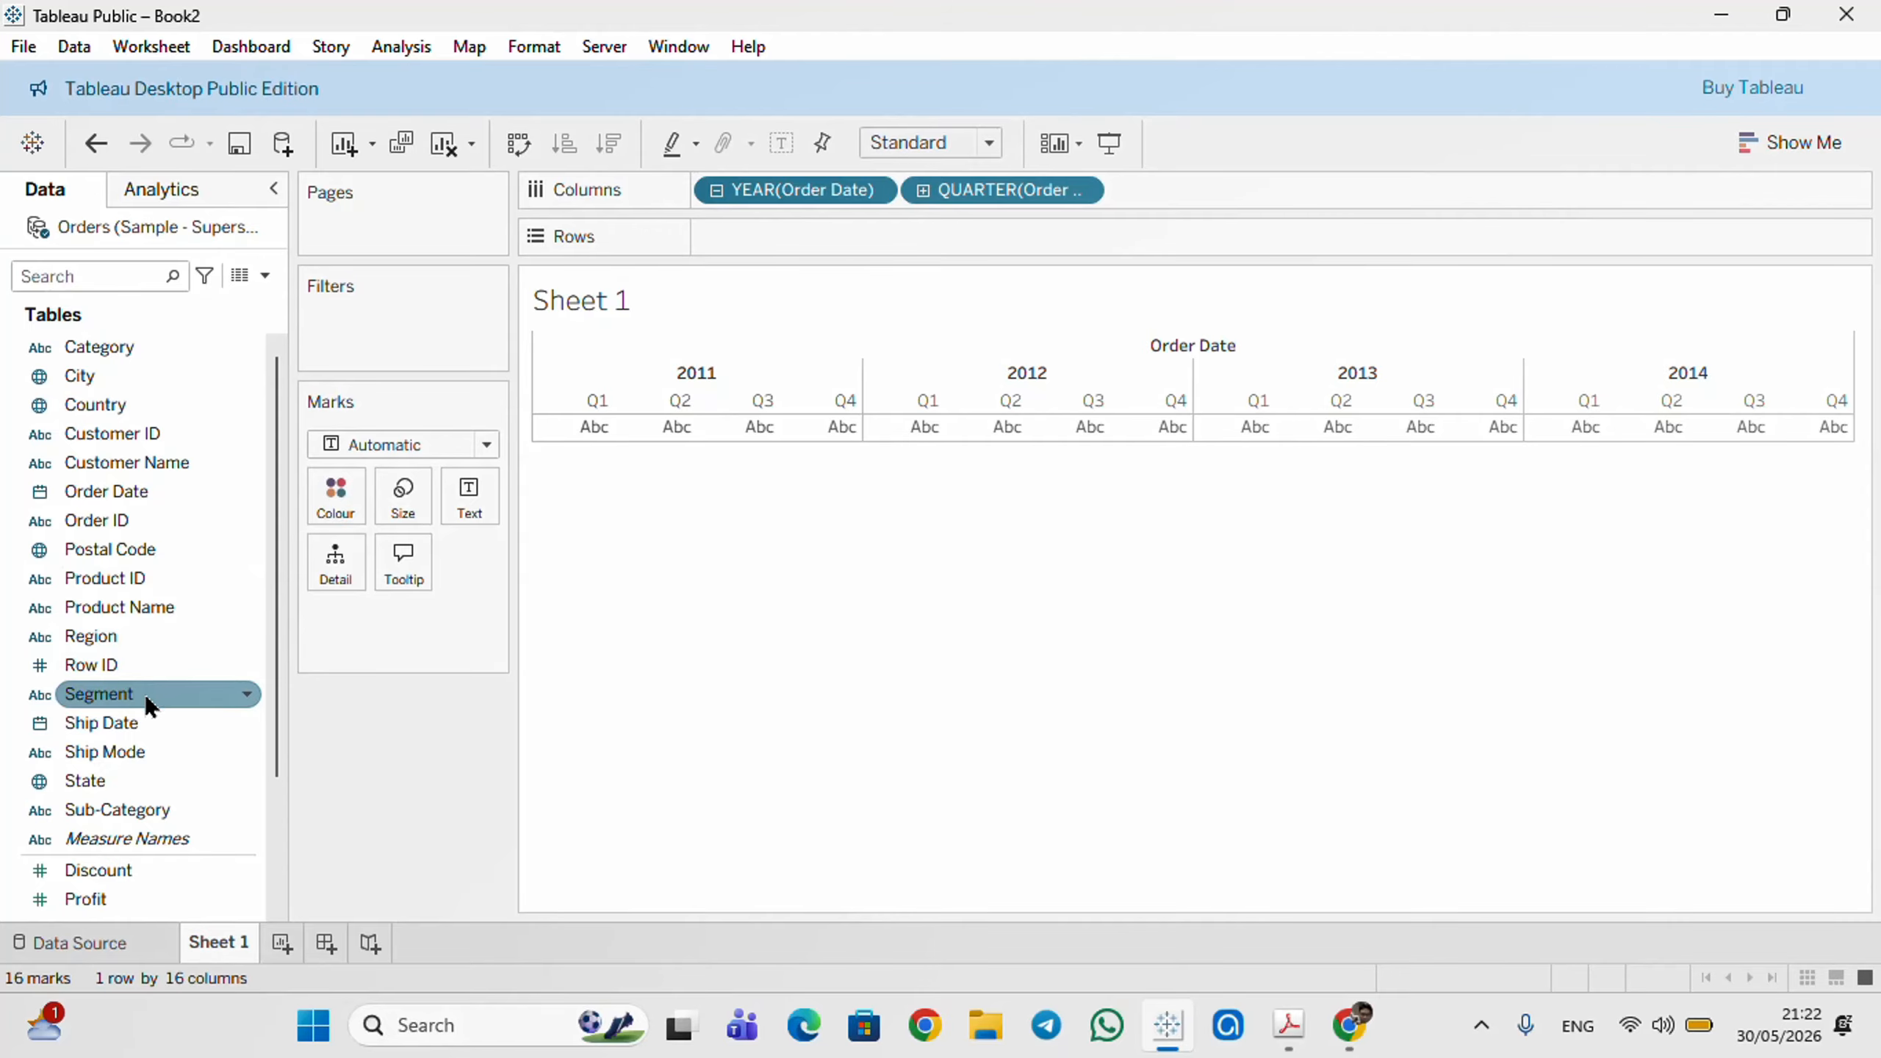
- Add Sub-Category and Sales to Rows, and colour the lines by Sub-Category
{"action": "left_click_drag", "start_coordinate": [111, 811], "coordinate": [745, 239]}
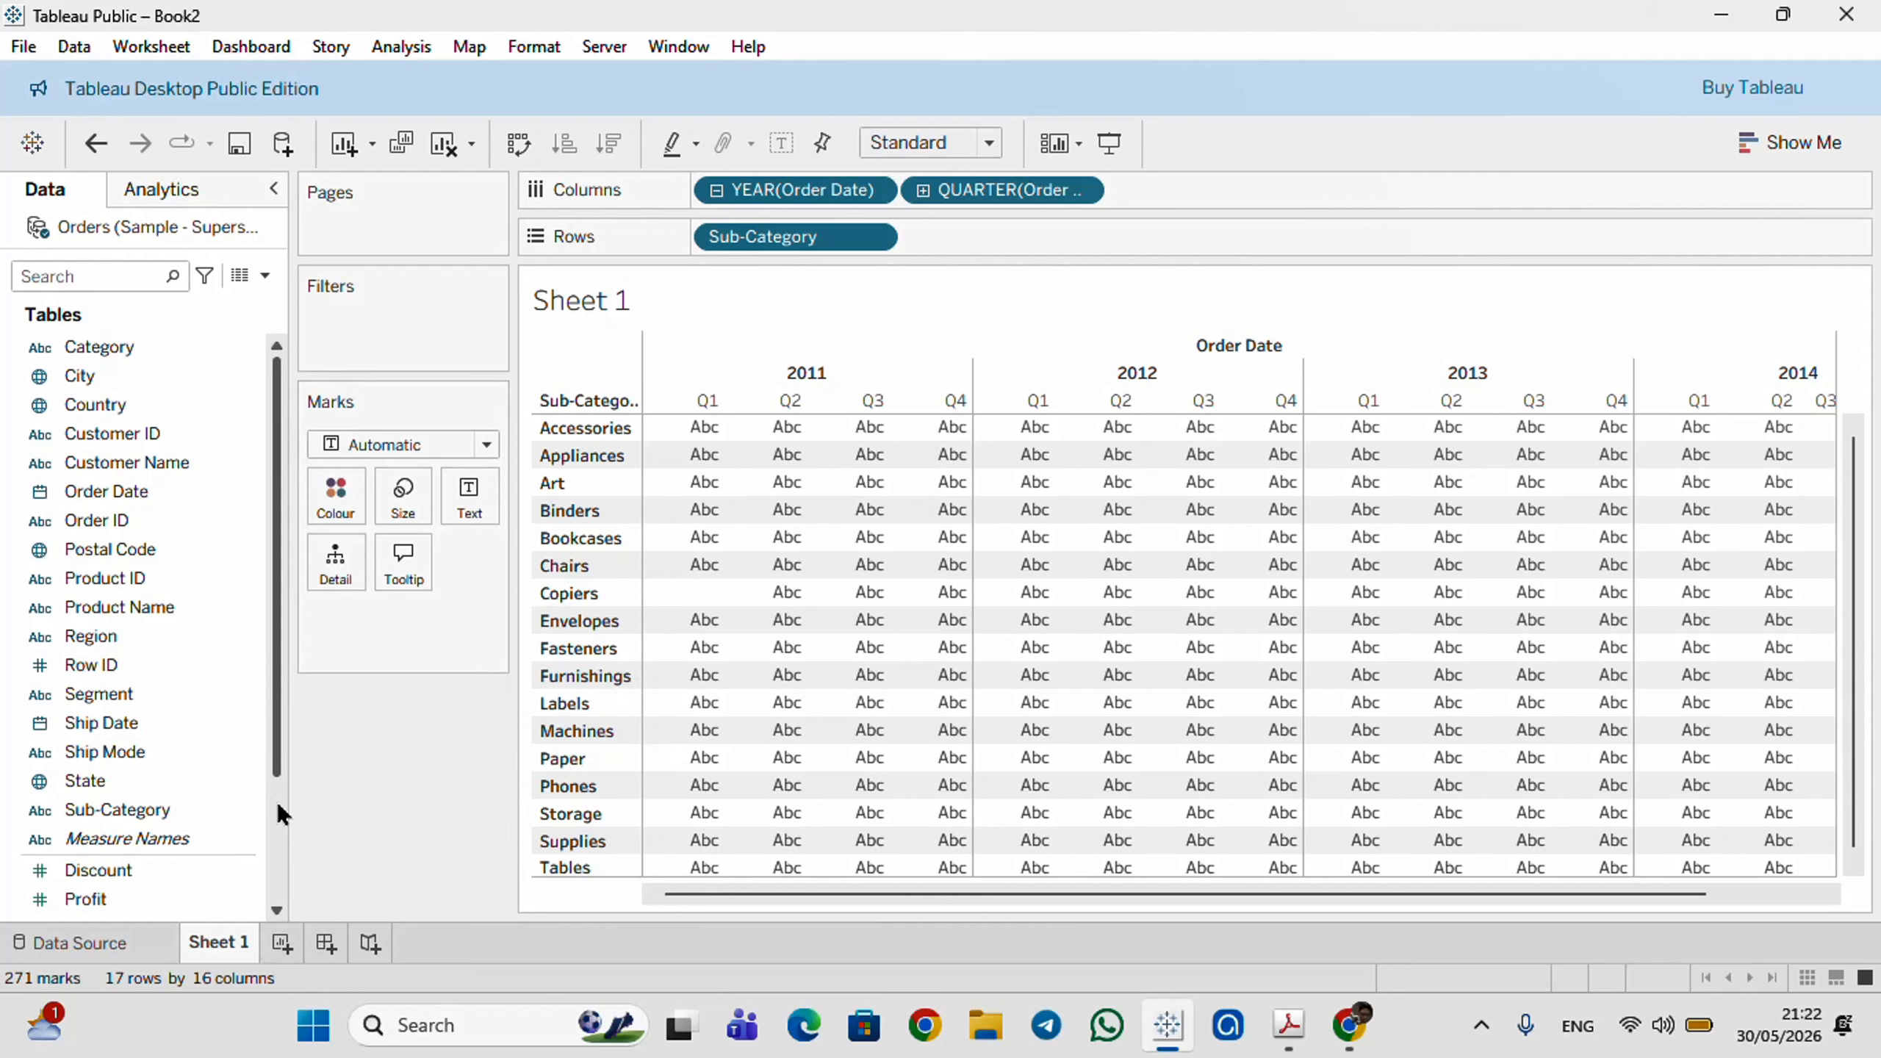
{"action": "scroll", "coordinate": [71, 898], "scroll_direction": "down", "scroll_amount": 3}
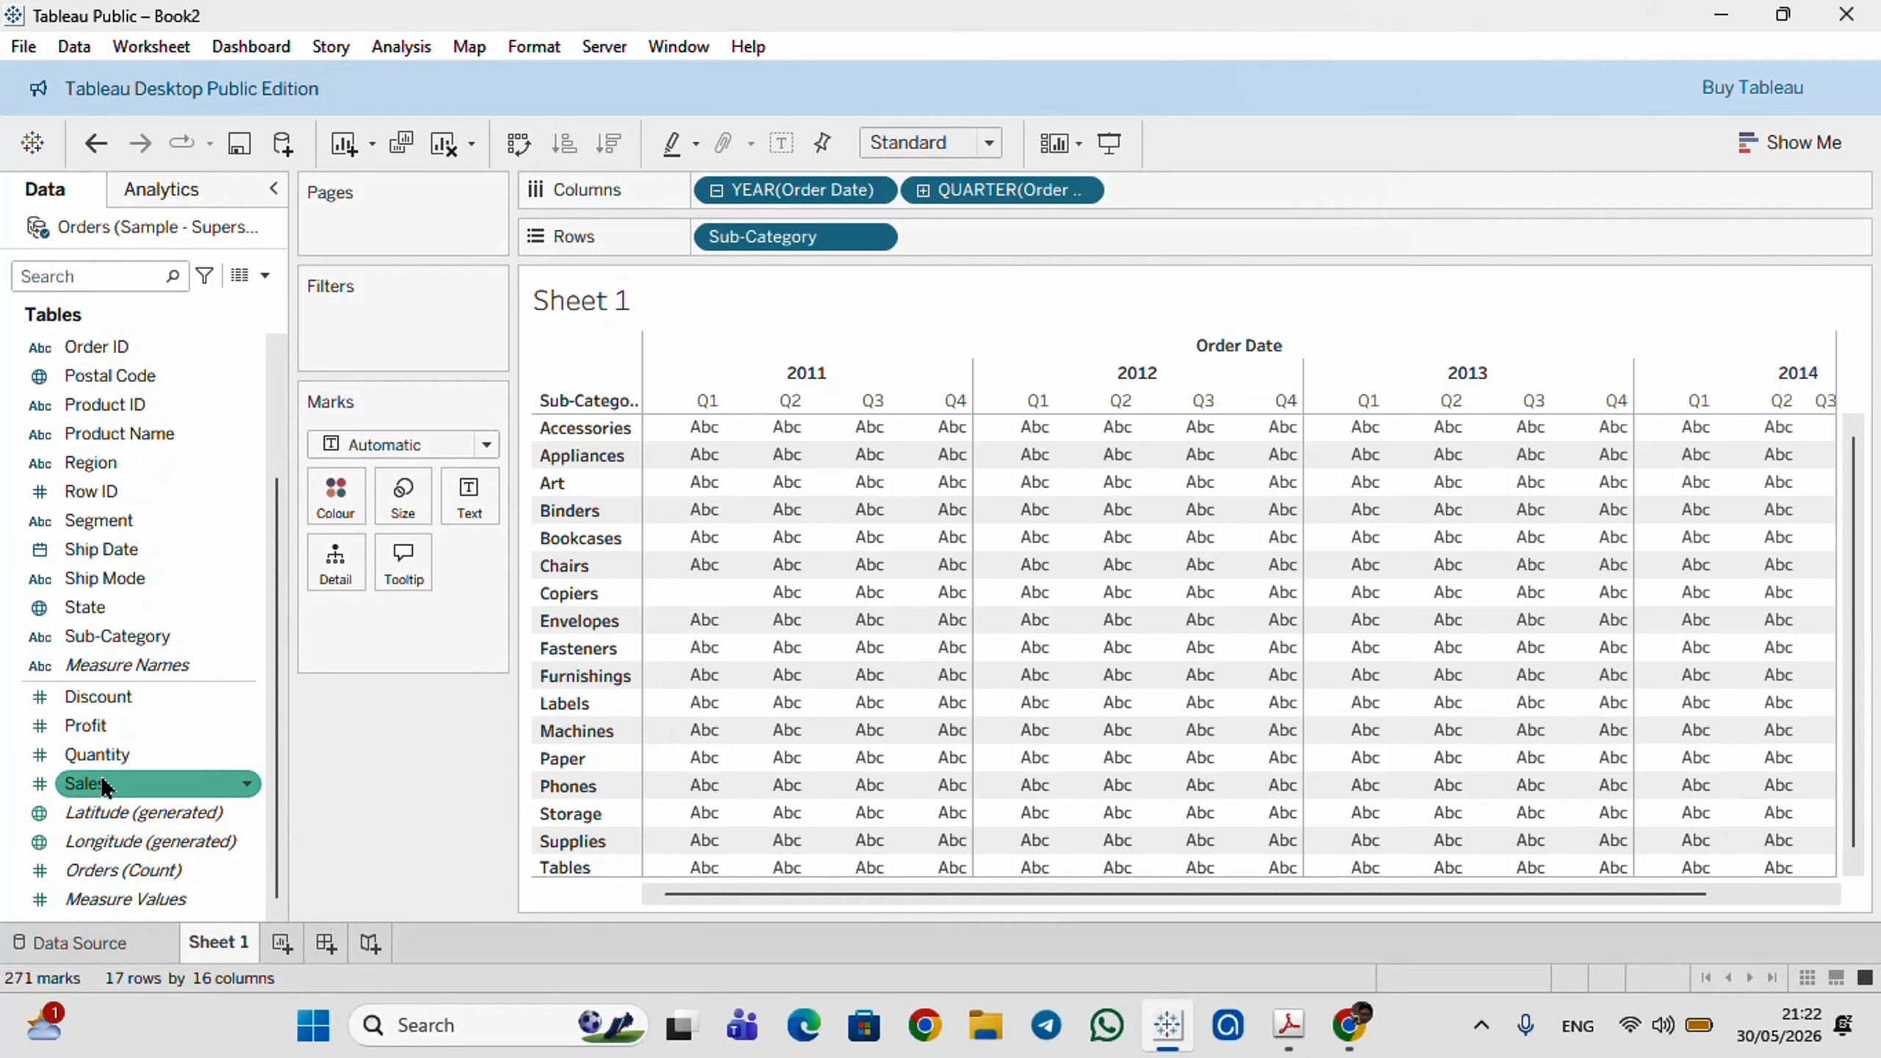
{"action": "left_click_drag", "start_coordinate": [85, 784], "coordinate": [963, 227]}
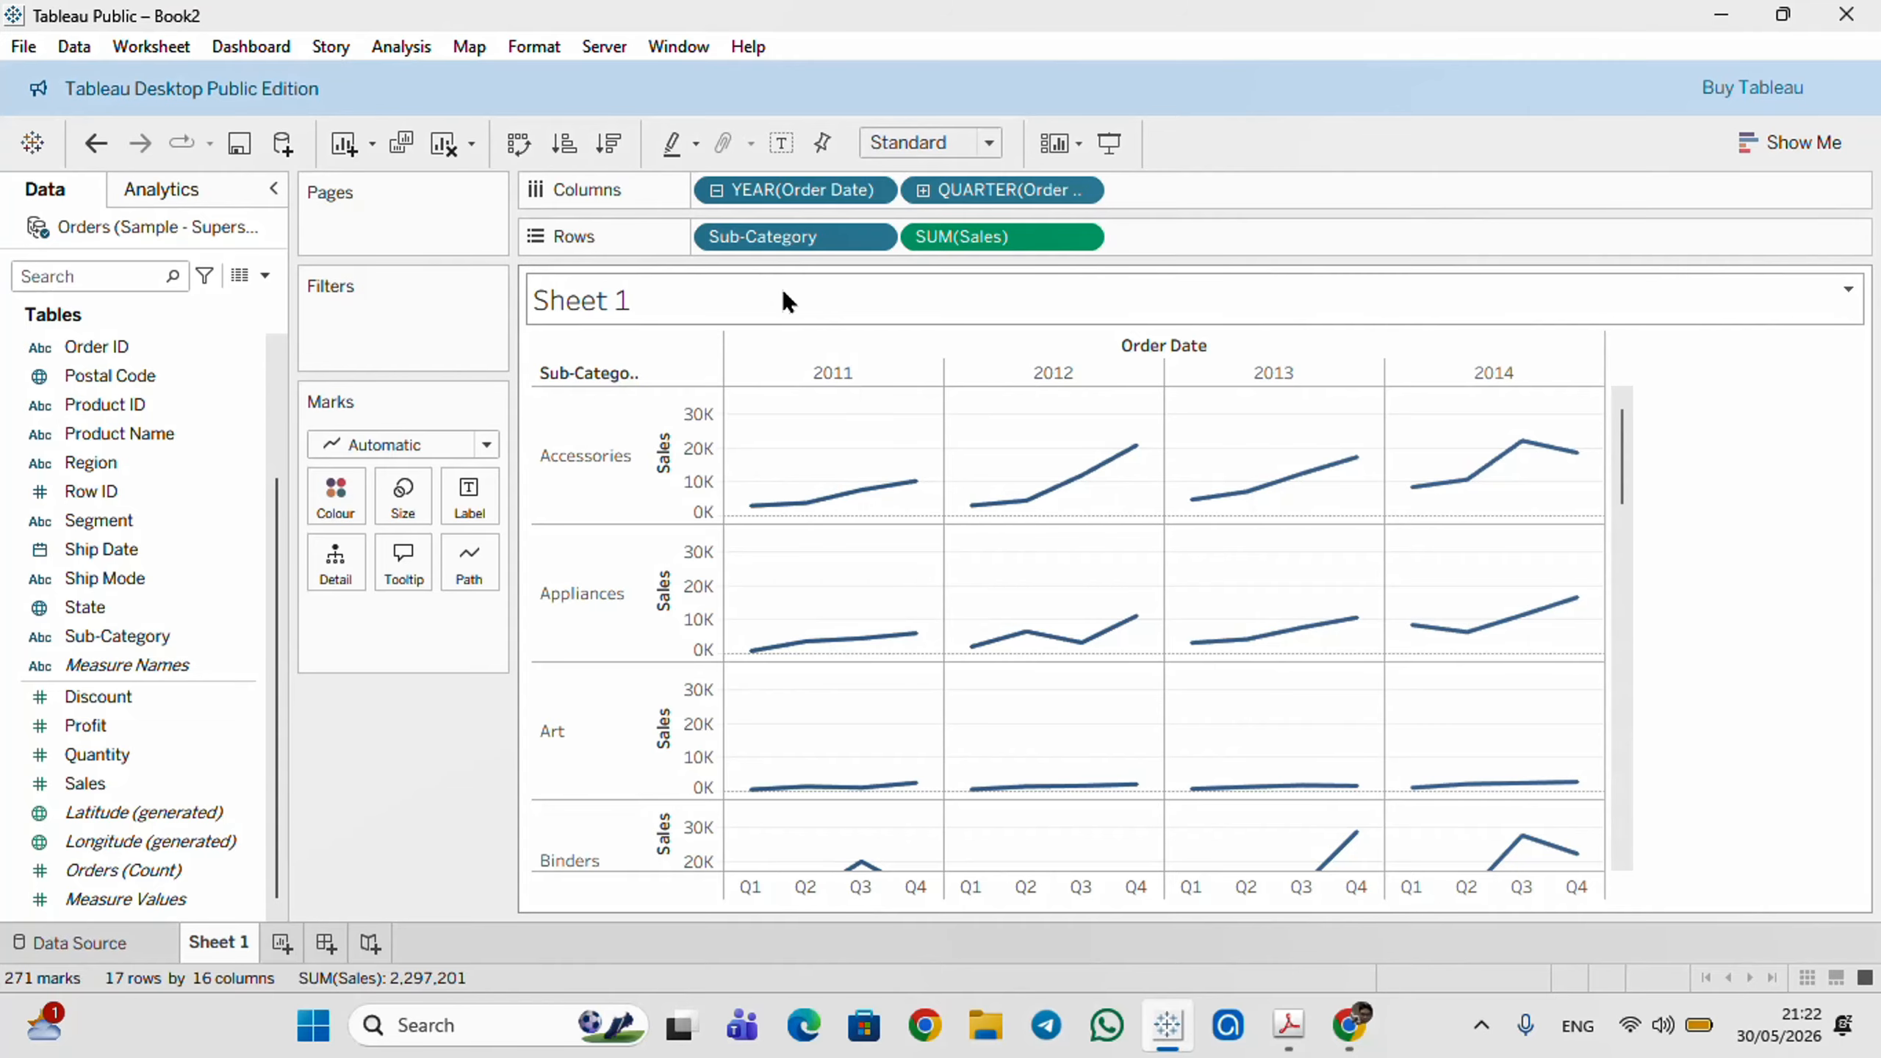
{"action": "left_click", "coordinate": [137, 638]}
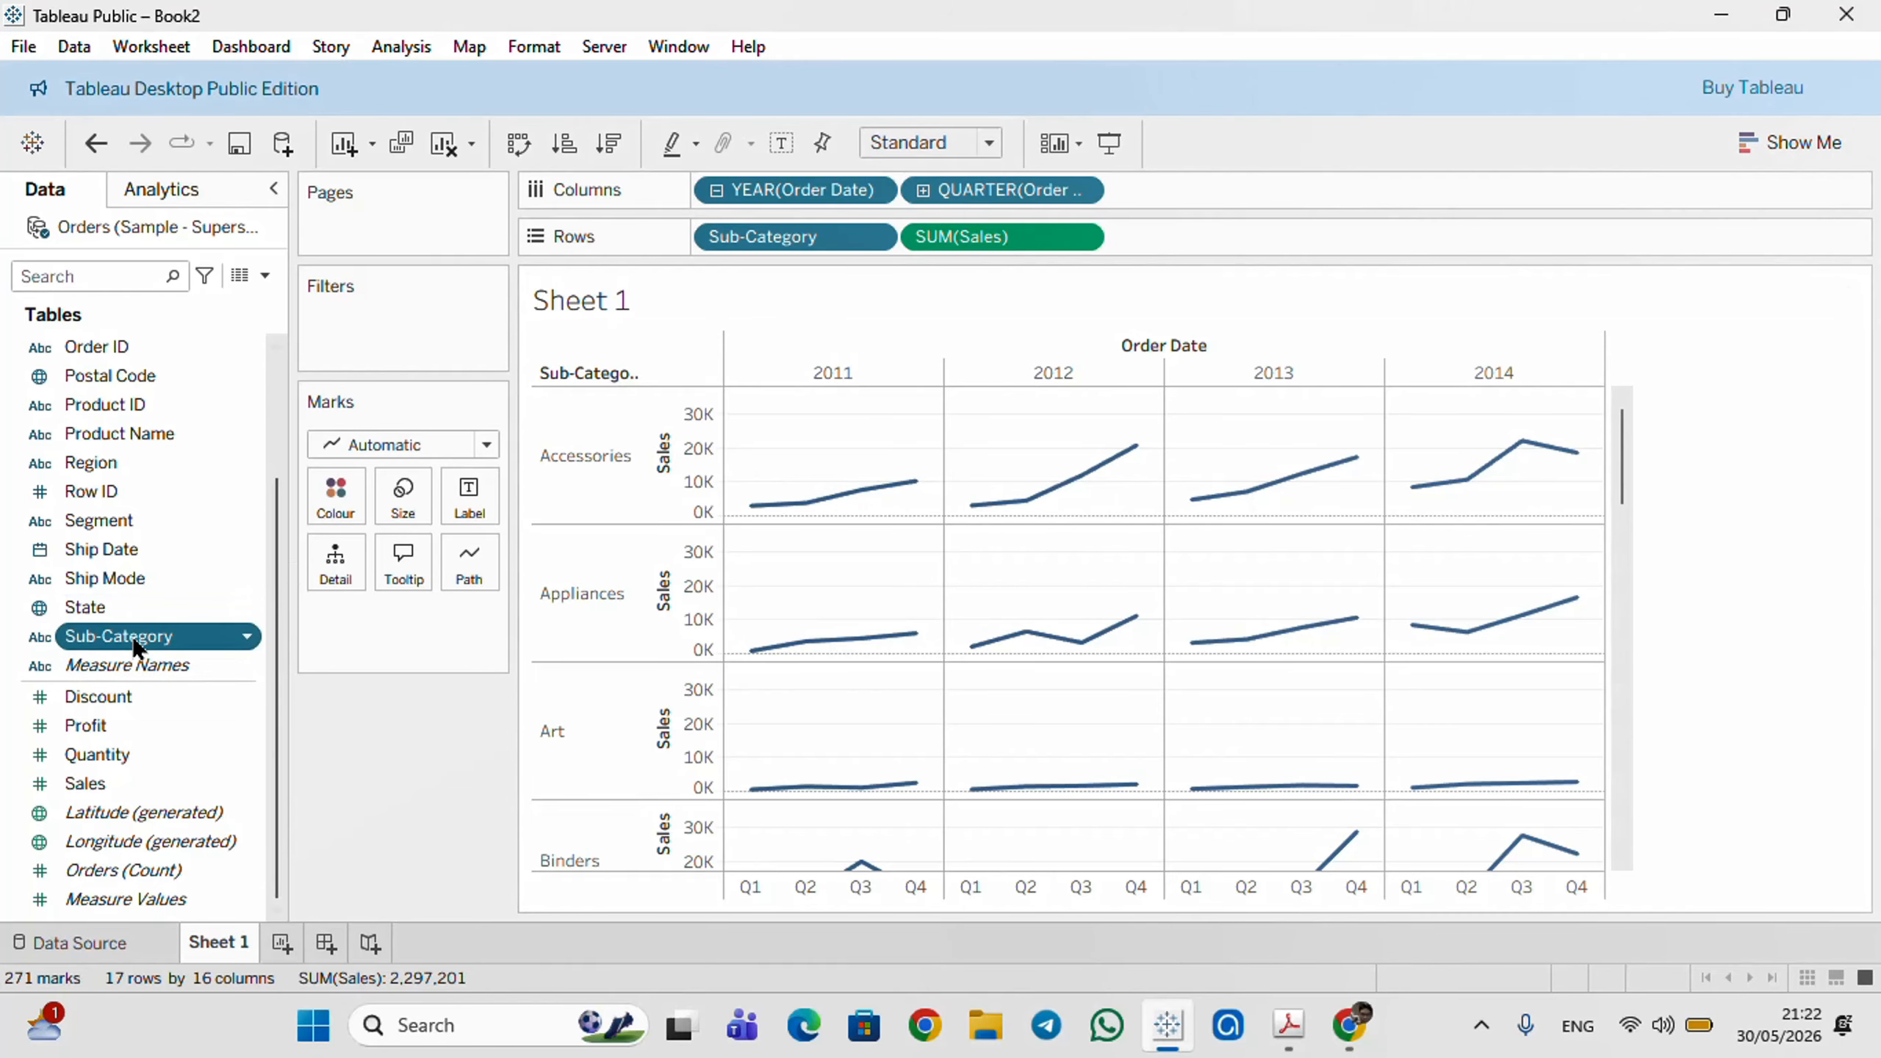
{"action": "left_click_drag", "start_coordinate": [137, 646], "coordinate": [332, 499]}
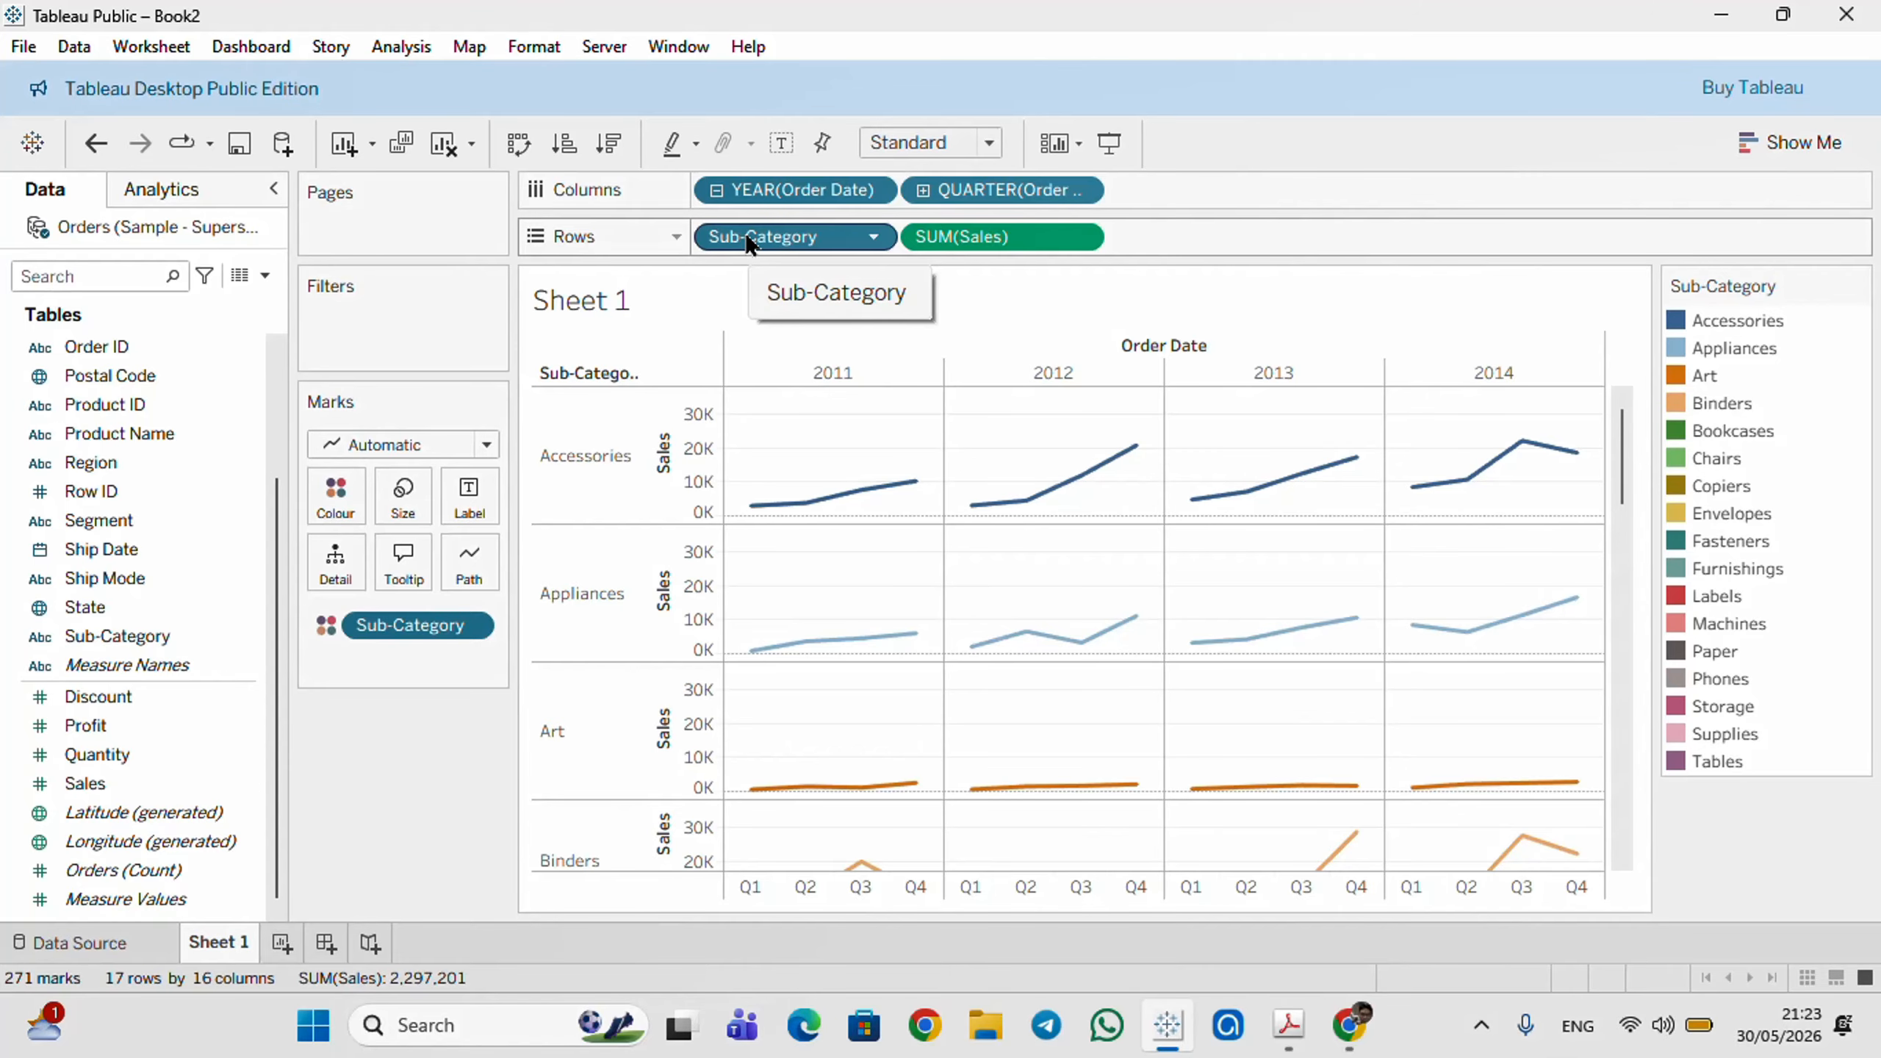
{"action": "left_click_drag", "start_coordinate": [749, 241], "coordinate": [364, 337]}
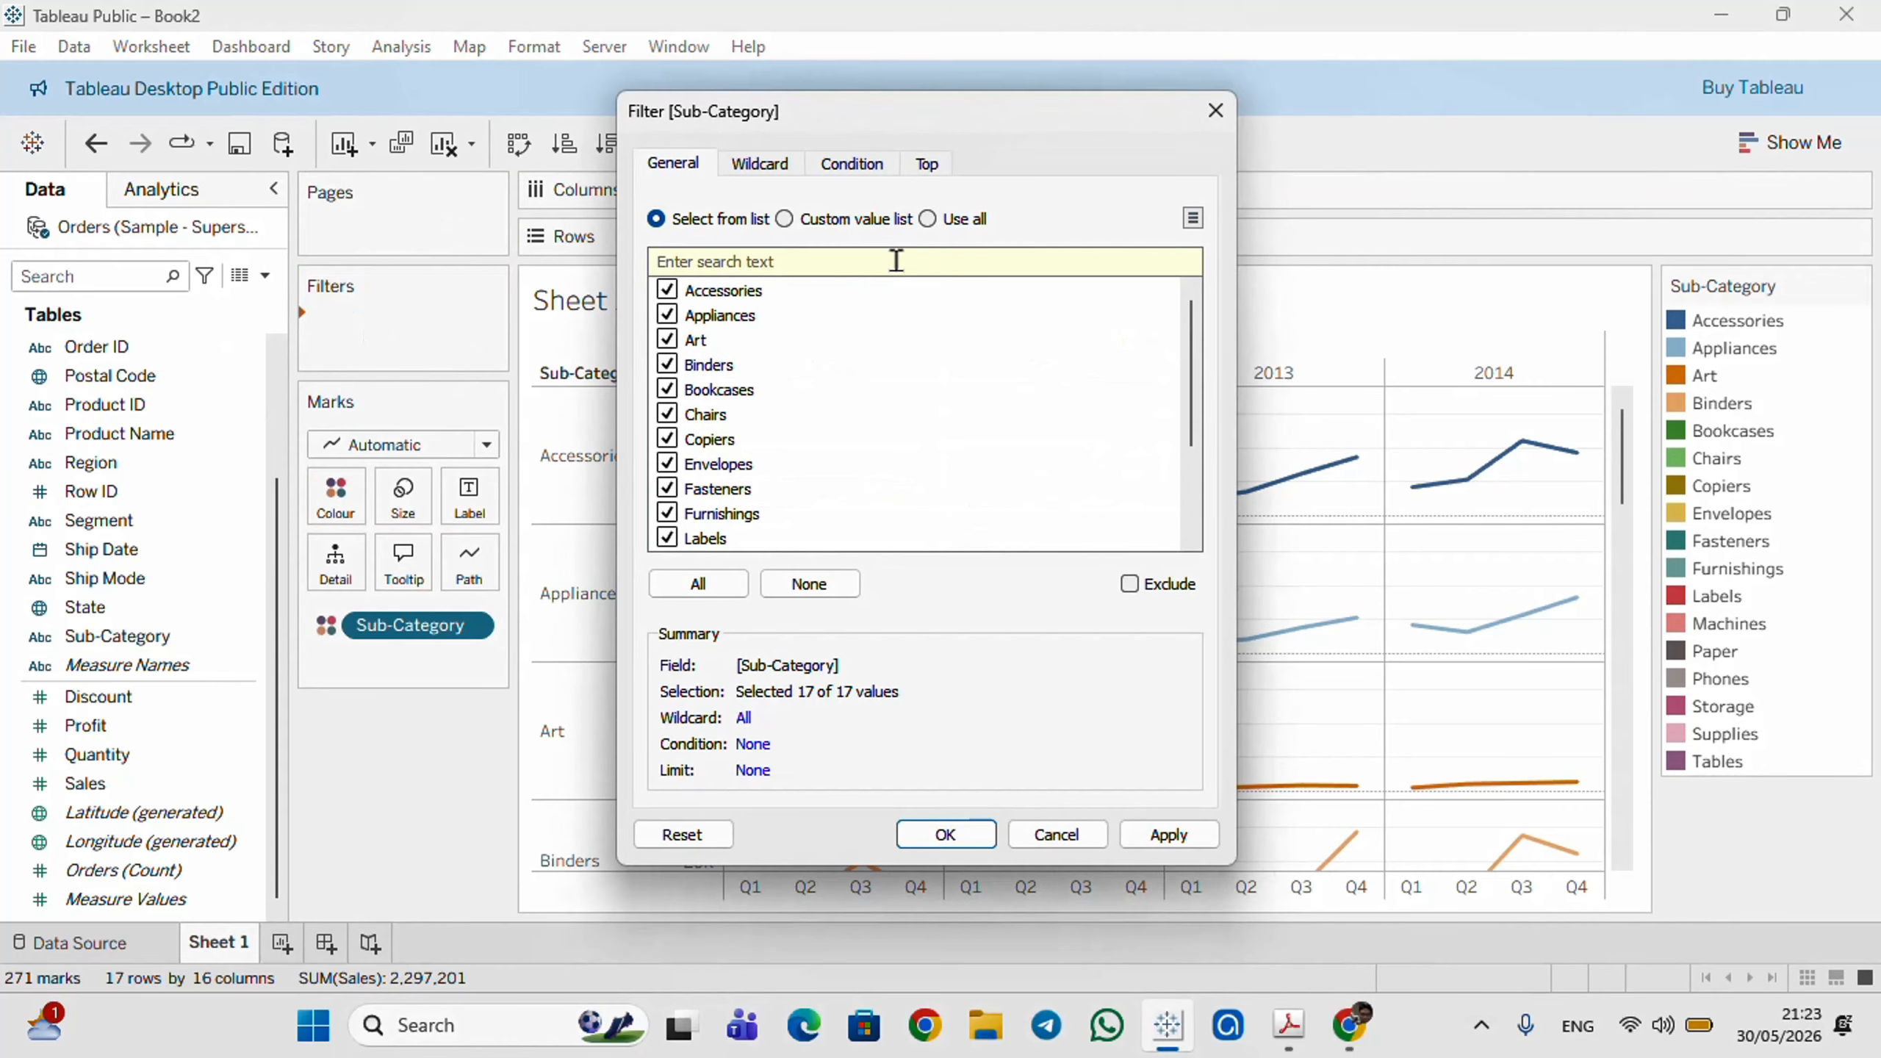
{"action": "left_click", "coordinate": [859, 165]}
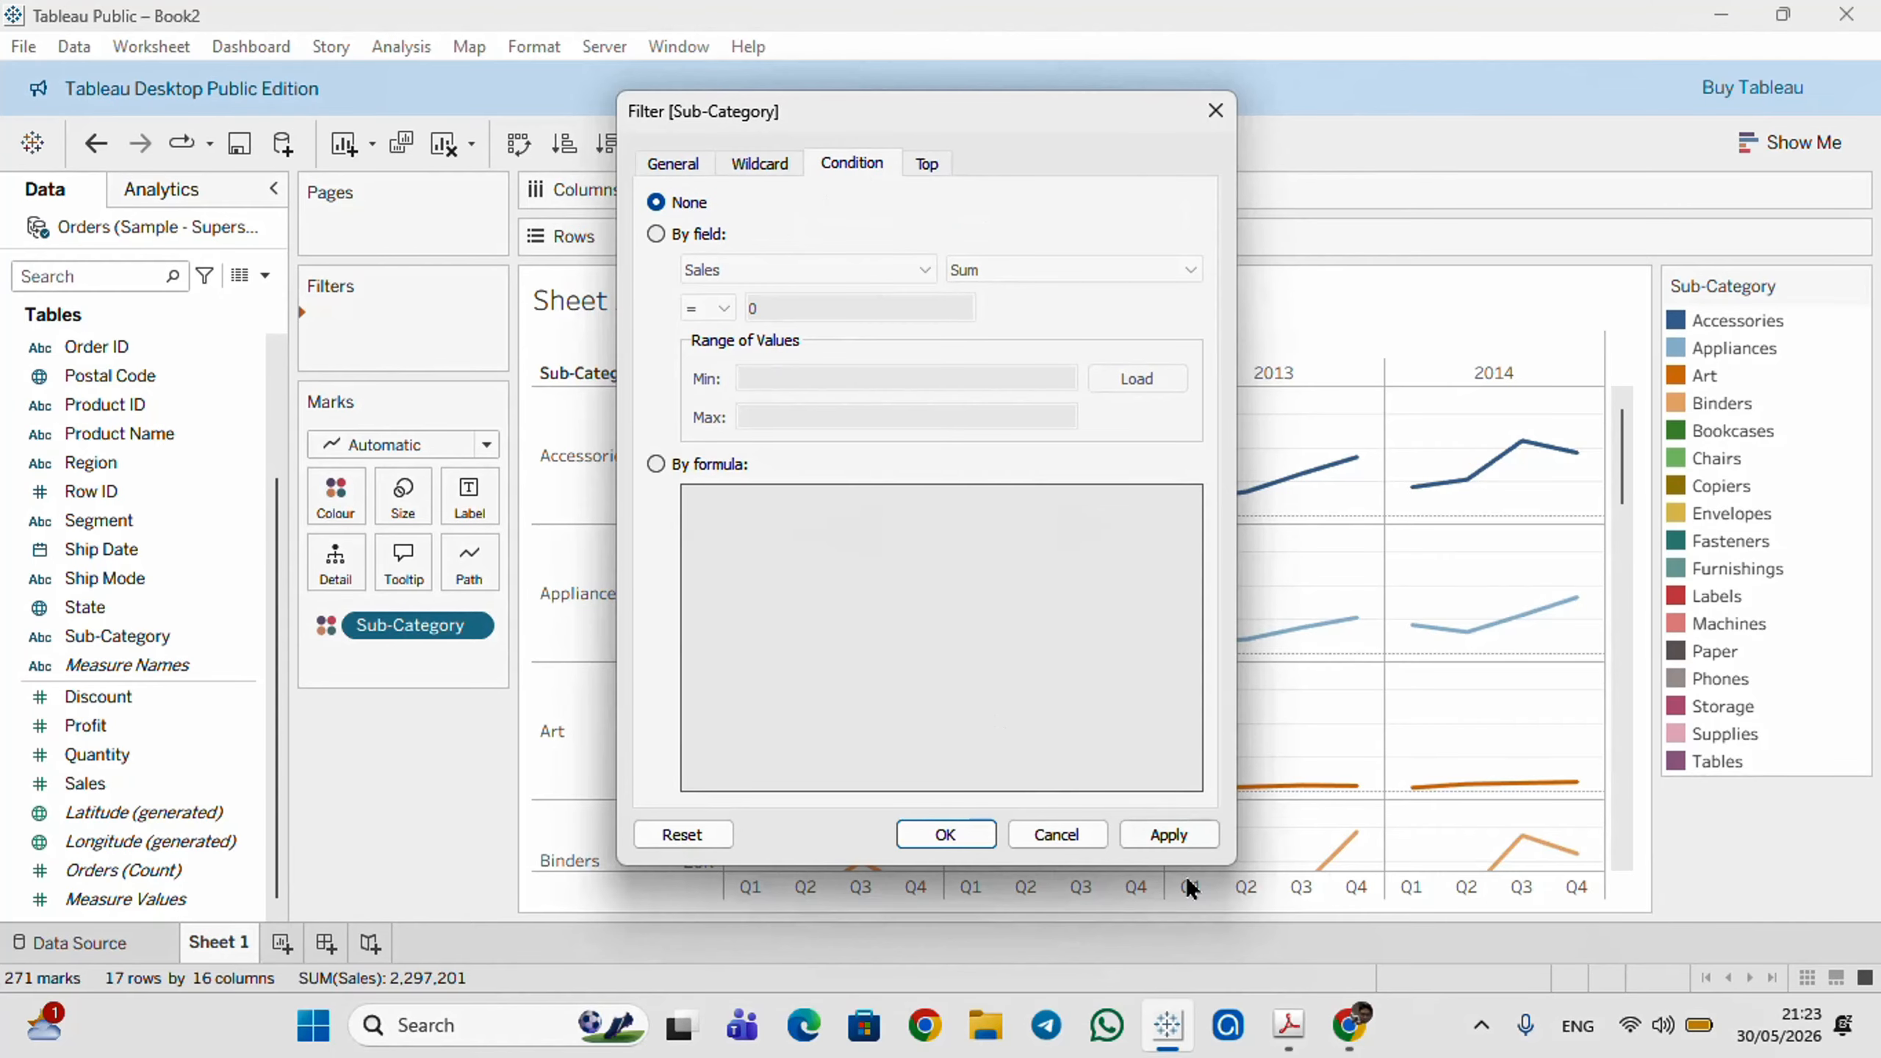
{"action": "left_click", "coordinate": [1062, 830]}
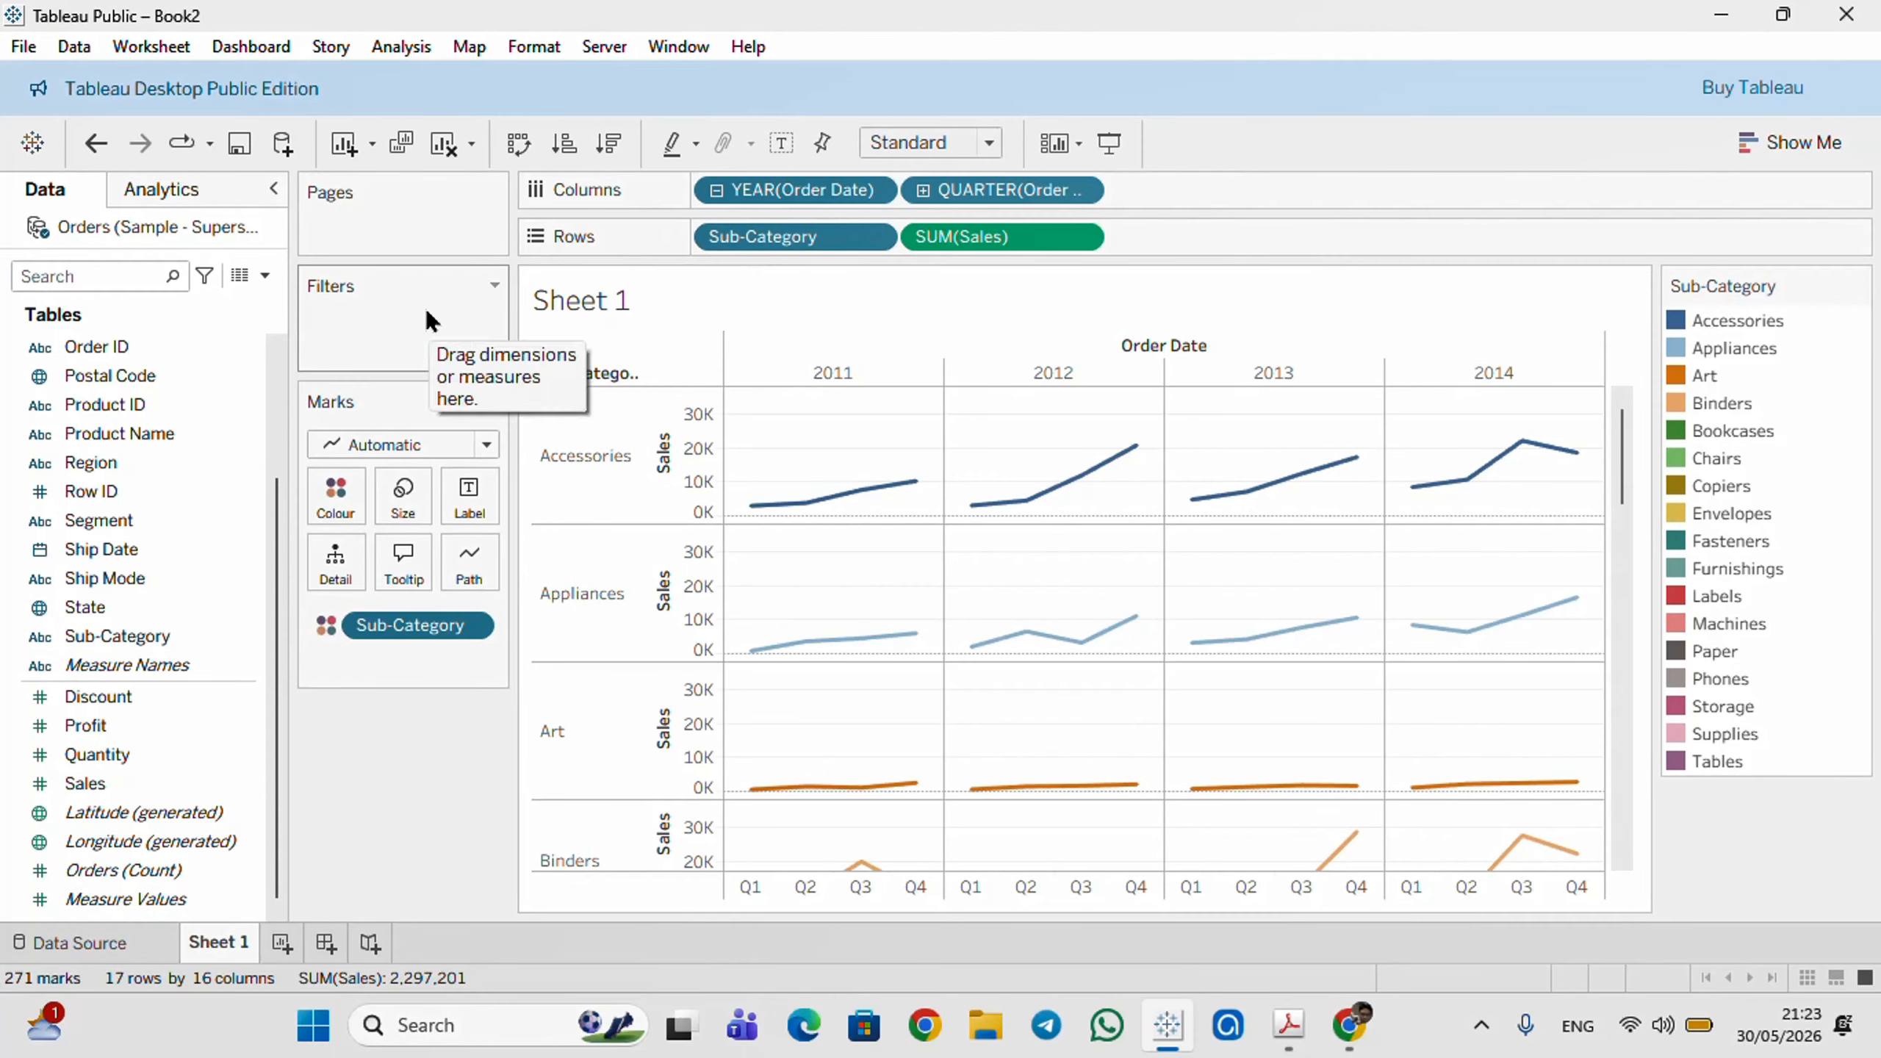
- Start a filter on the Sub-Category row field with a by-field condition based on the sum of Sales
{"action": "left_click", "coordinate": [874, 239]}
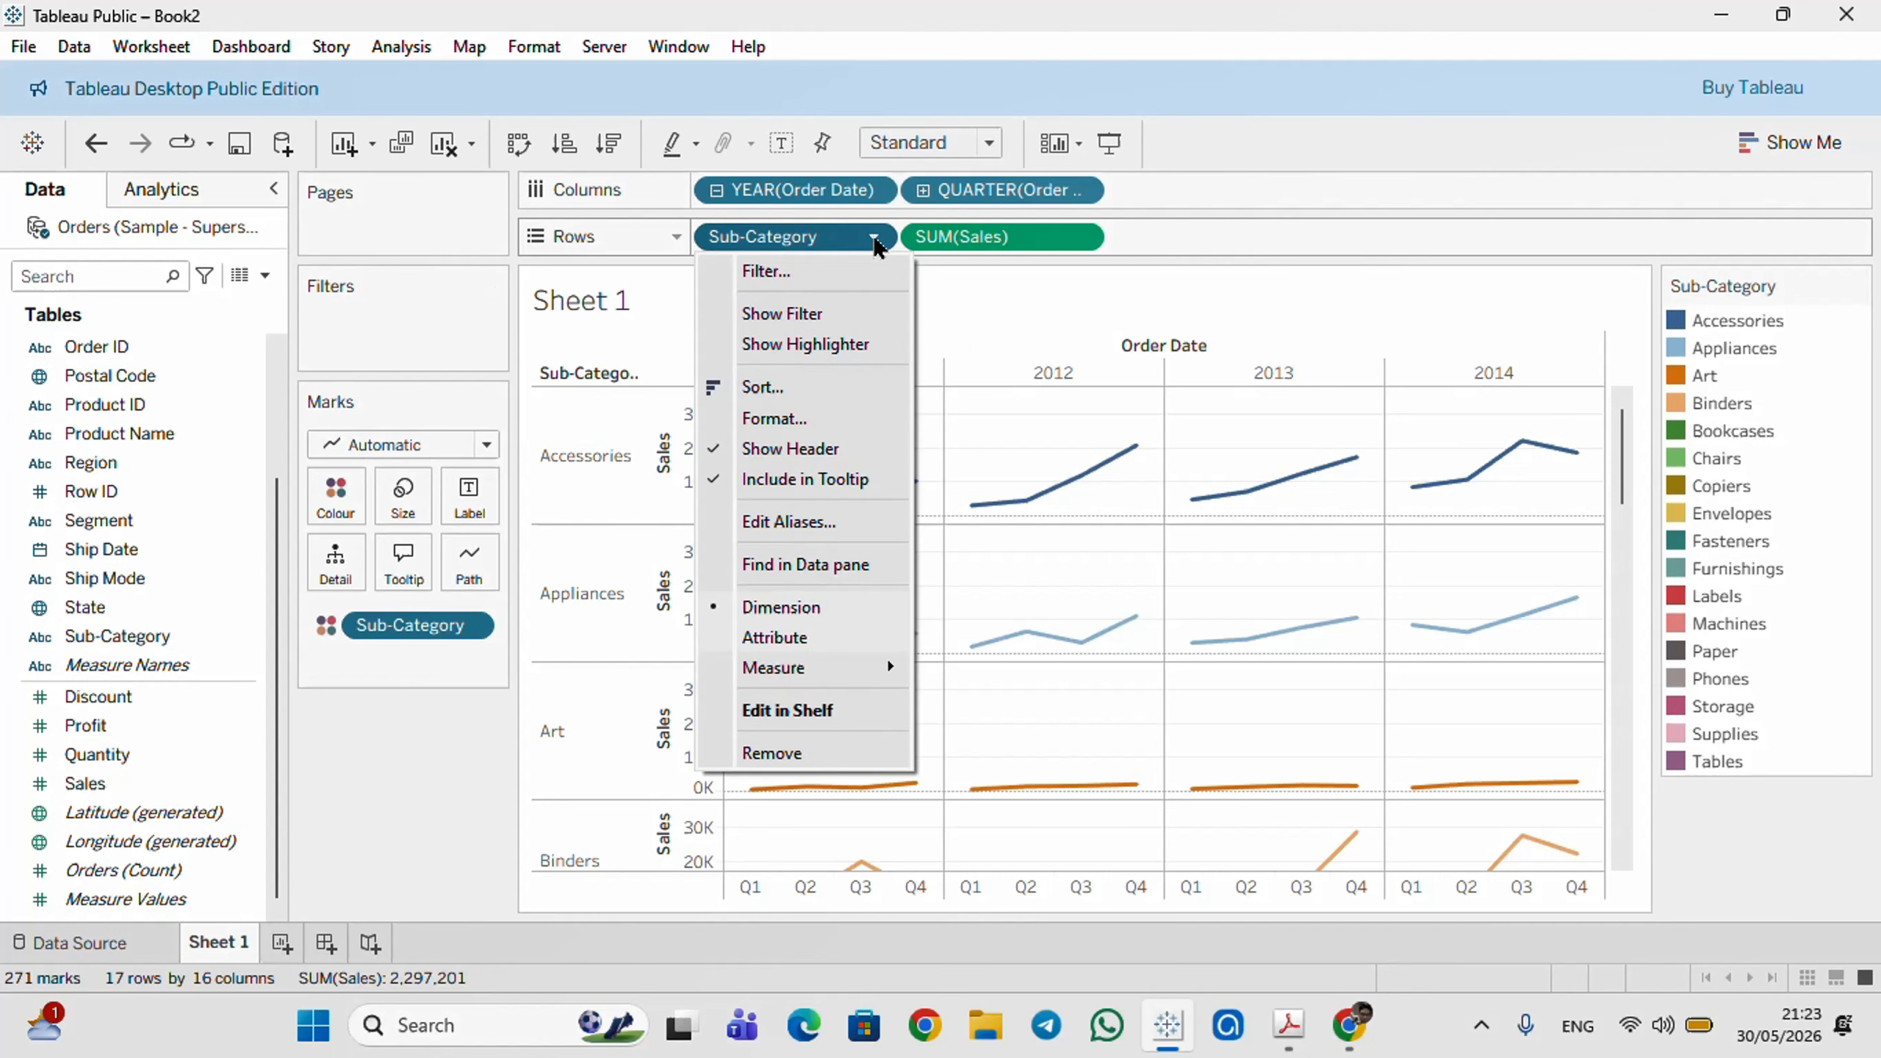
{"action": "left_click", "coordinate": [763, 272]}
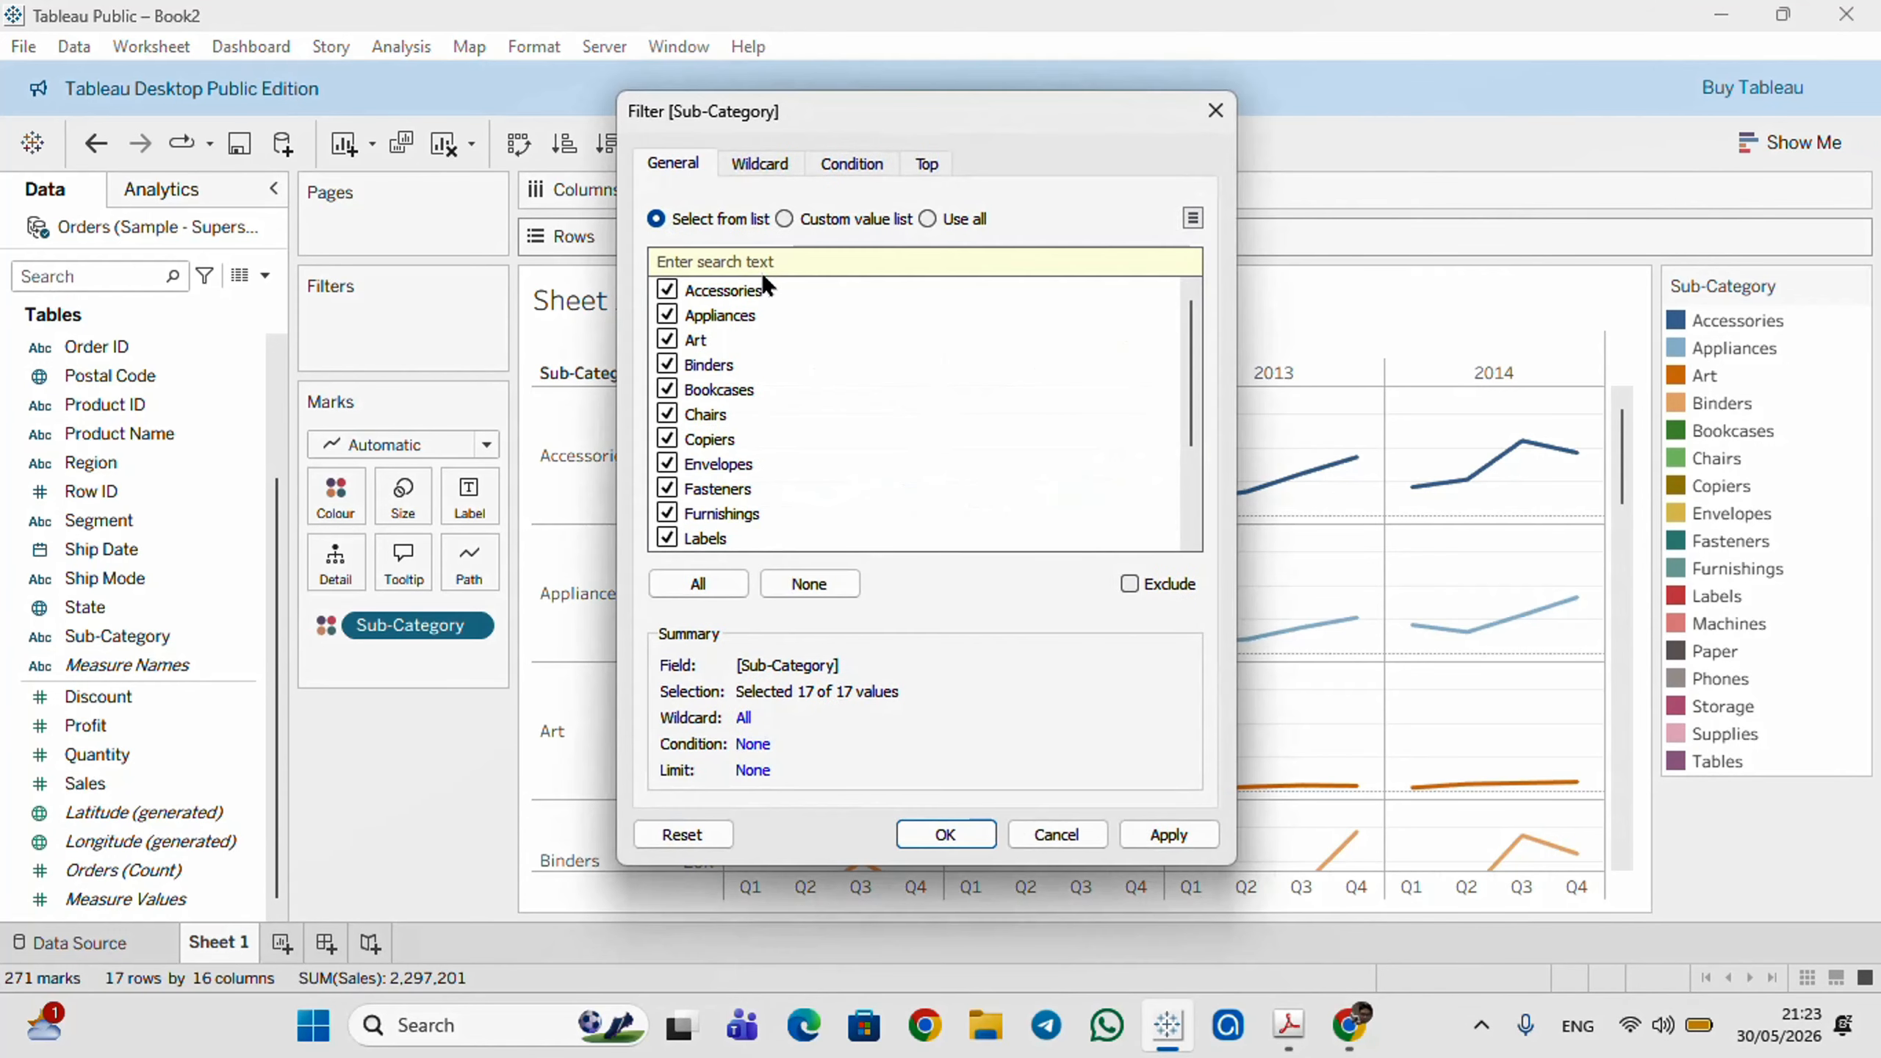
{"action": "left_click", "coordinate": [859, 171]}
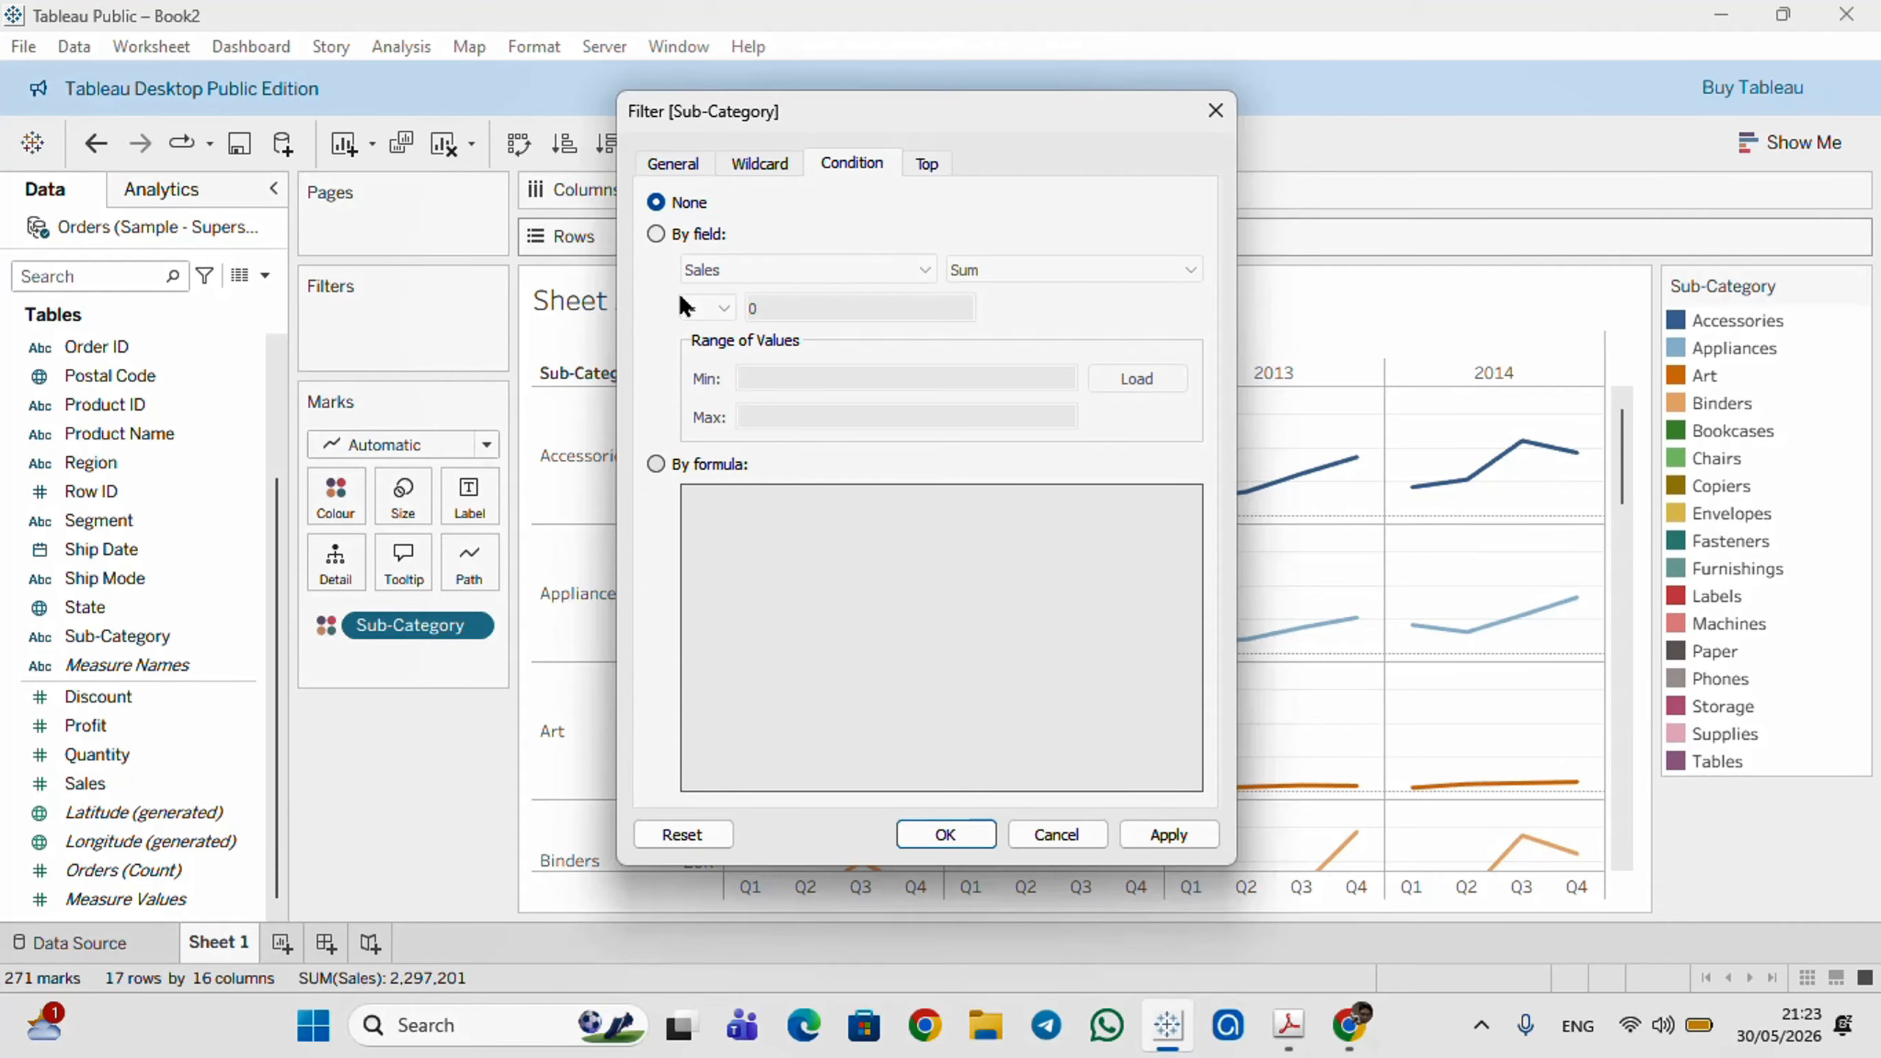
{"action": "left_click", "coordinate": [657, 235]}
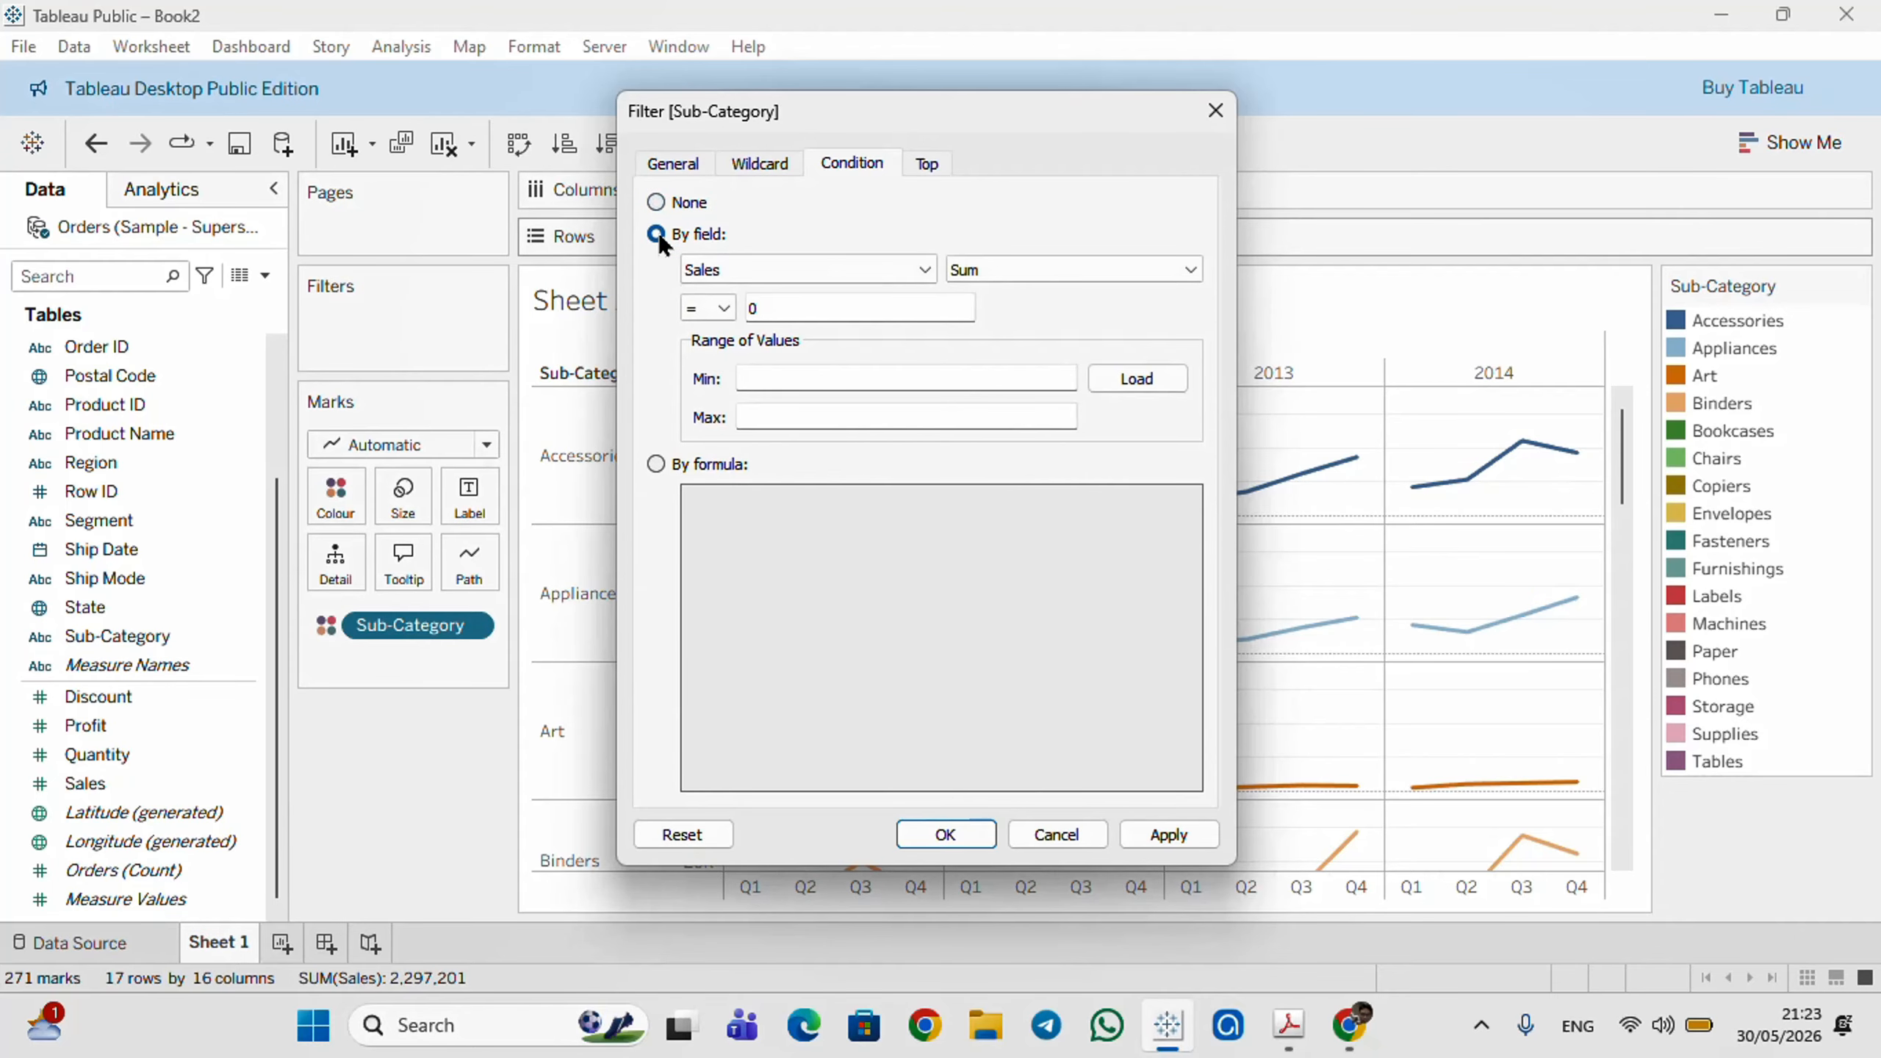
{"action": "left_click", "coordinate": [920, 267]}
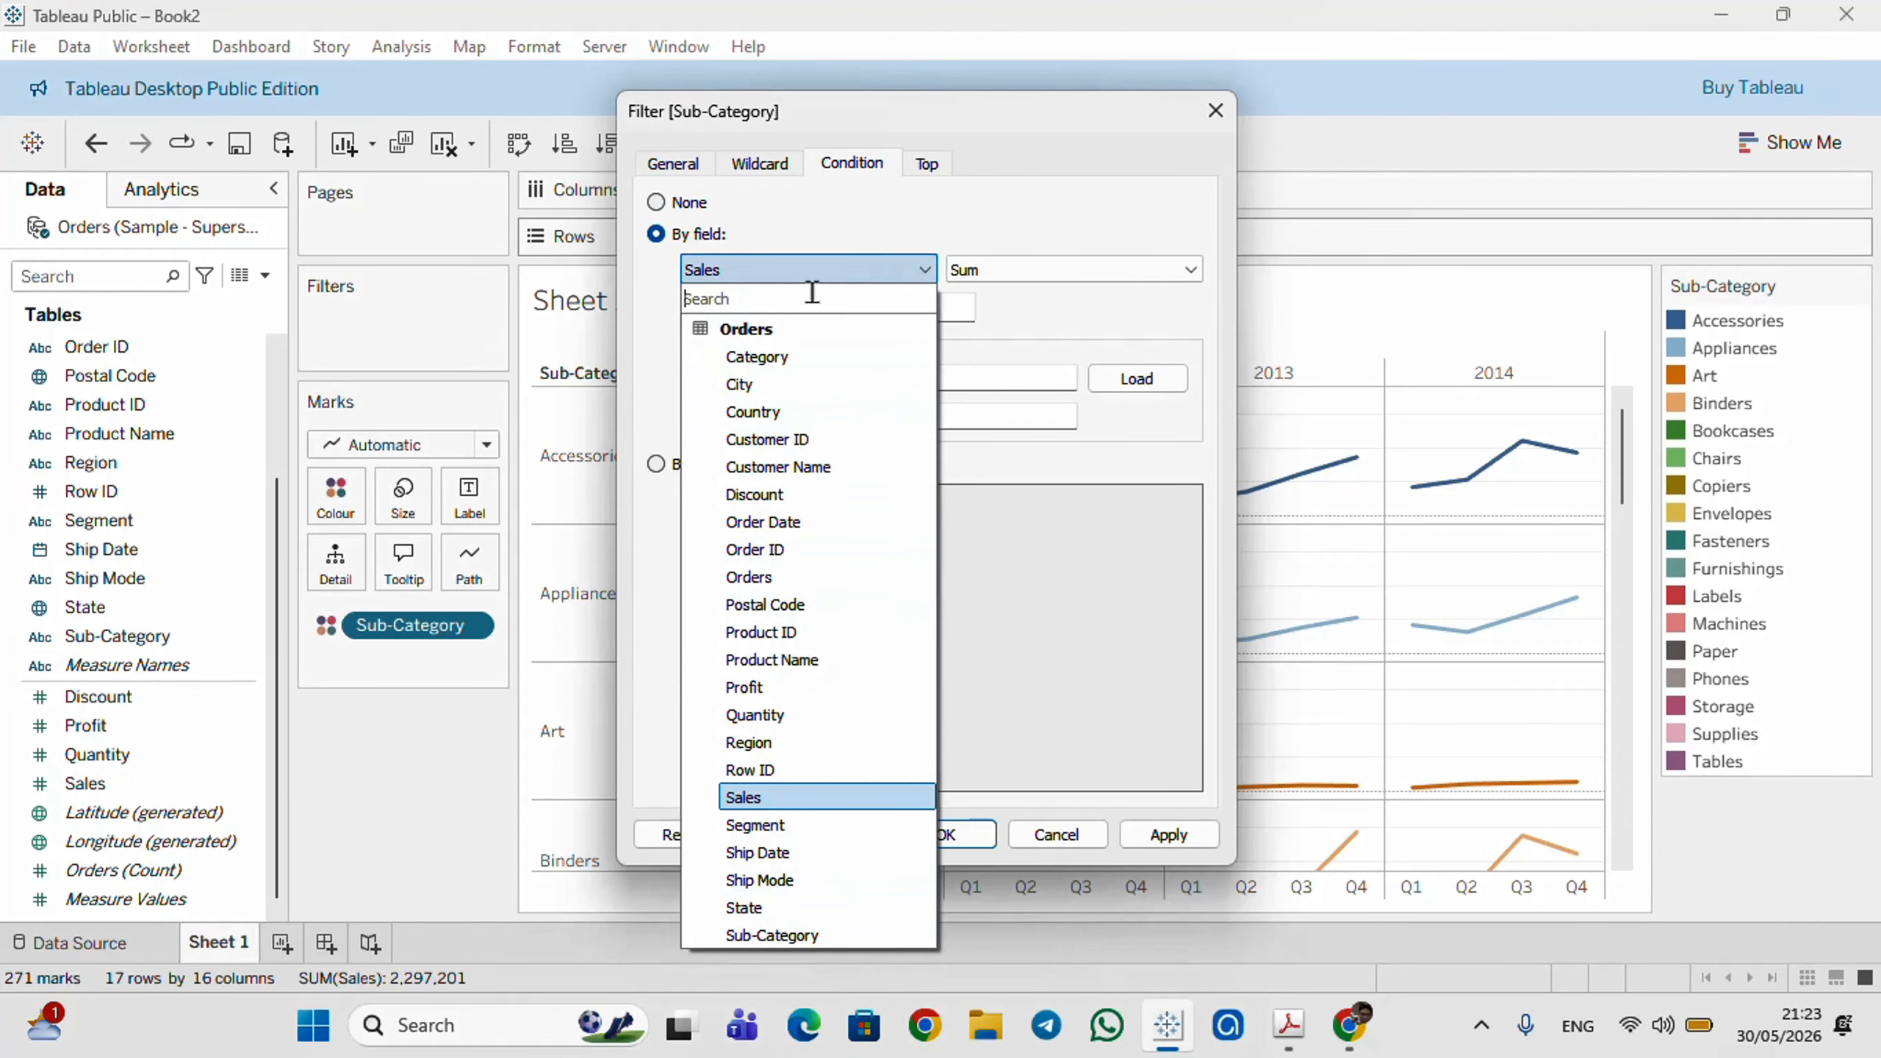
{"action": "left_click", "coordinate": [751, 799]}
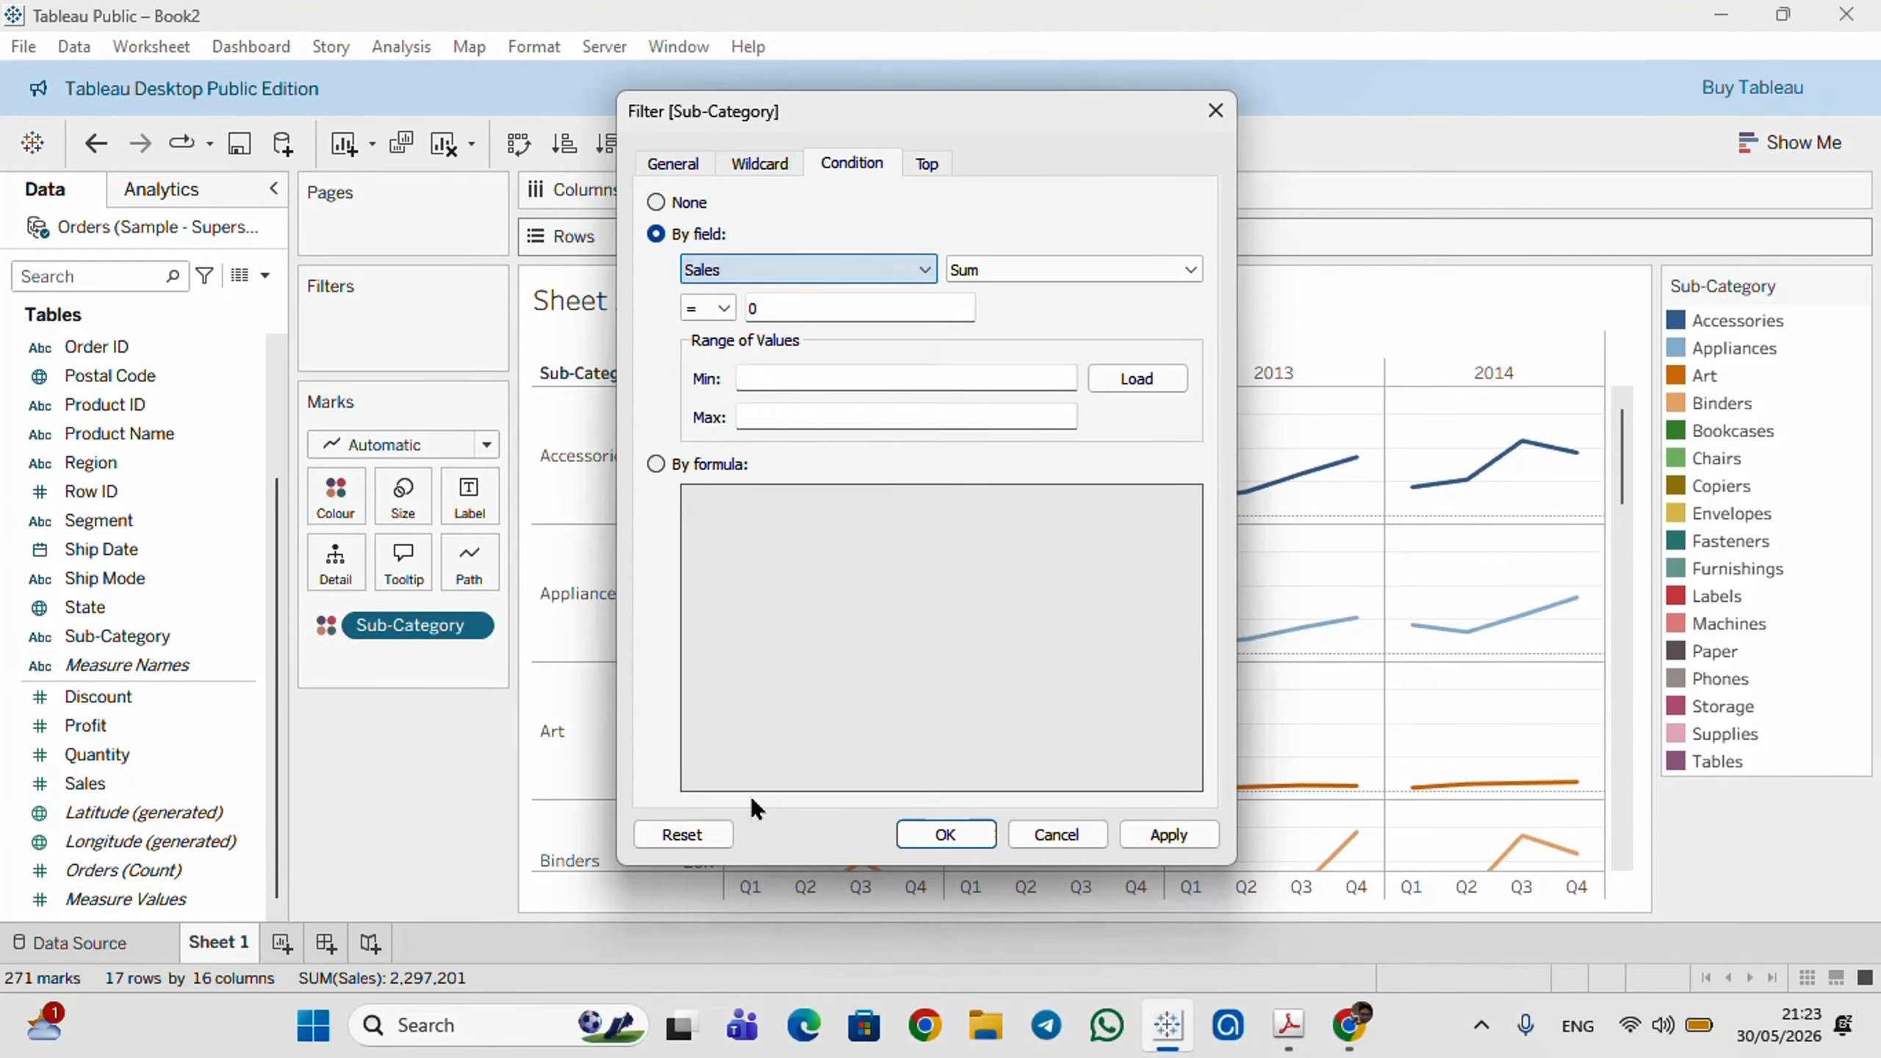
- Set the filter condition to Sales >= 400000 and apply it to the sheet
{"action": "left_click", "coordinate": [718, 307]}
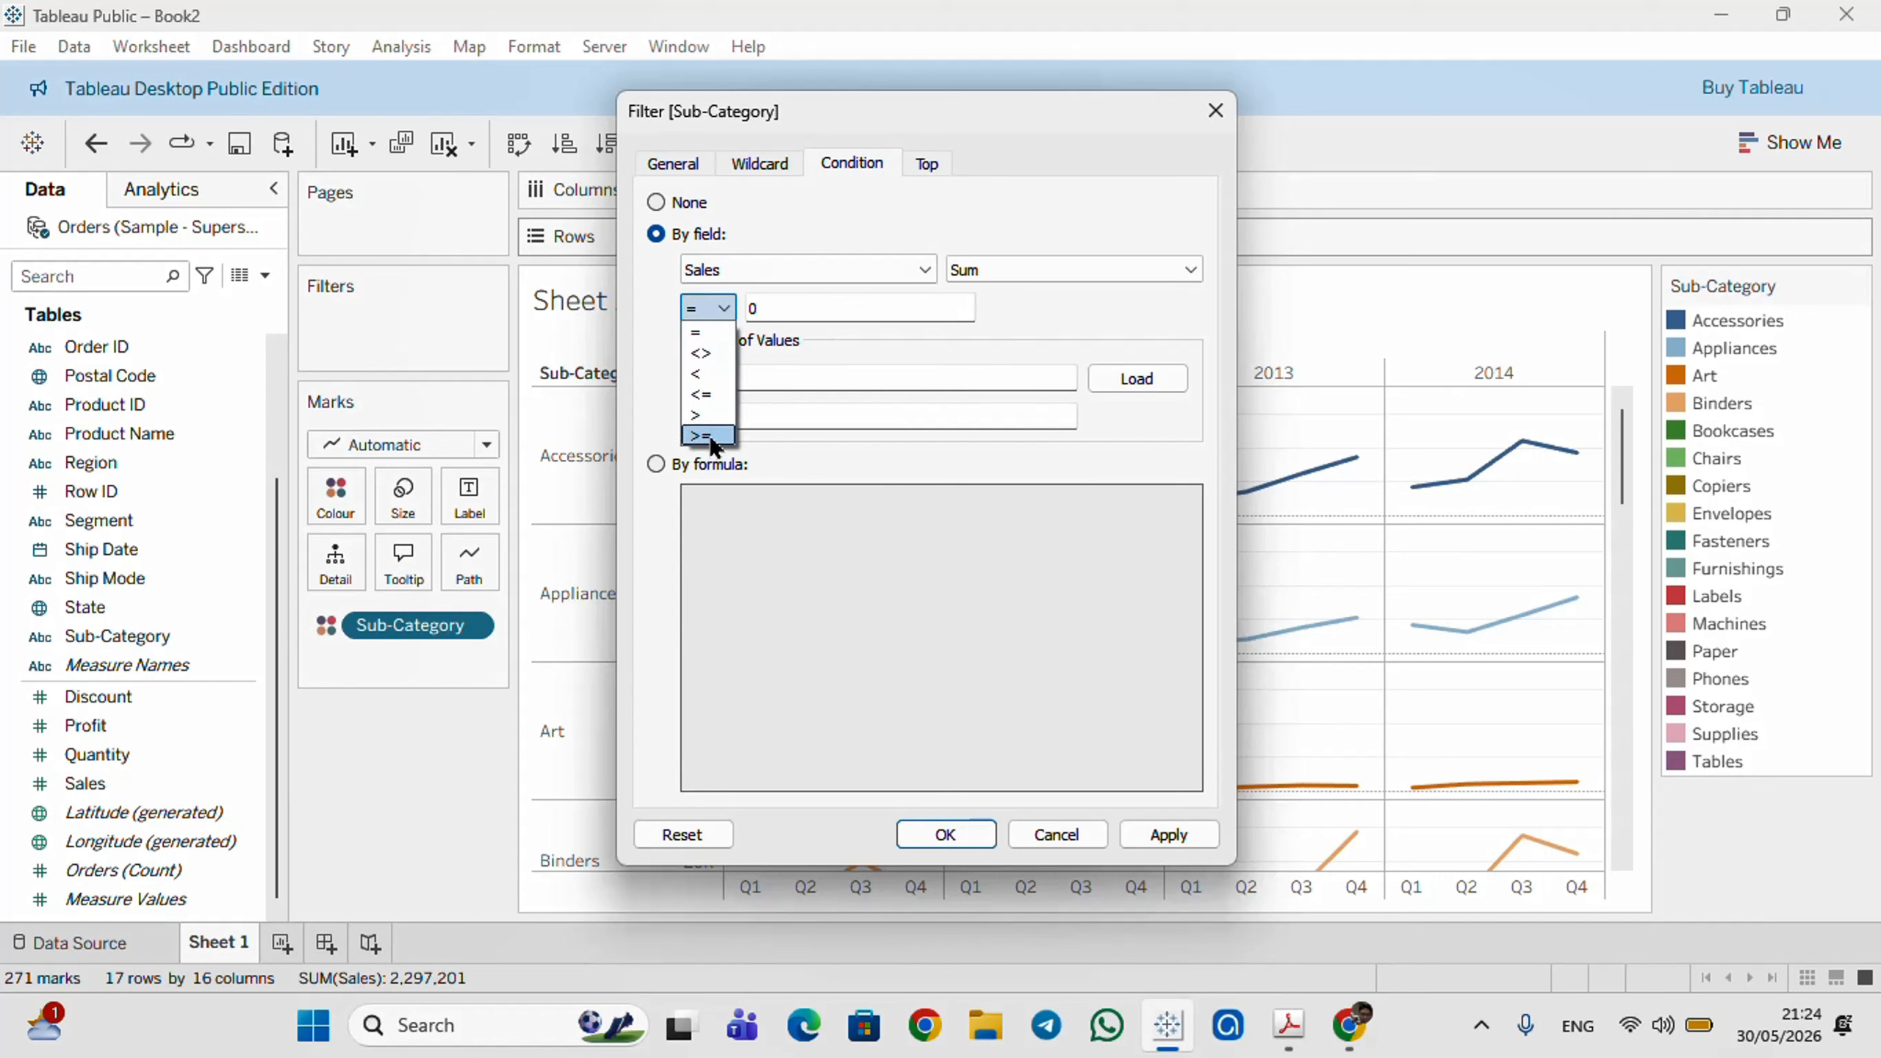
{"action": "left_click", "coordinate": [710, 437]}
{"action": "left_click", "coordinate": [770, 307]}
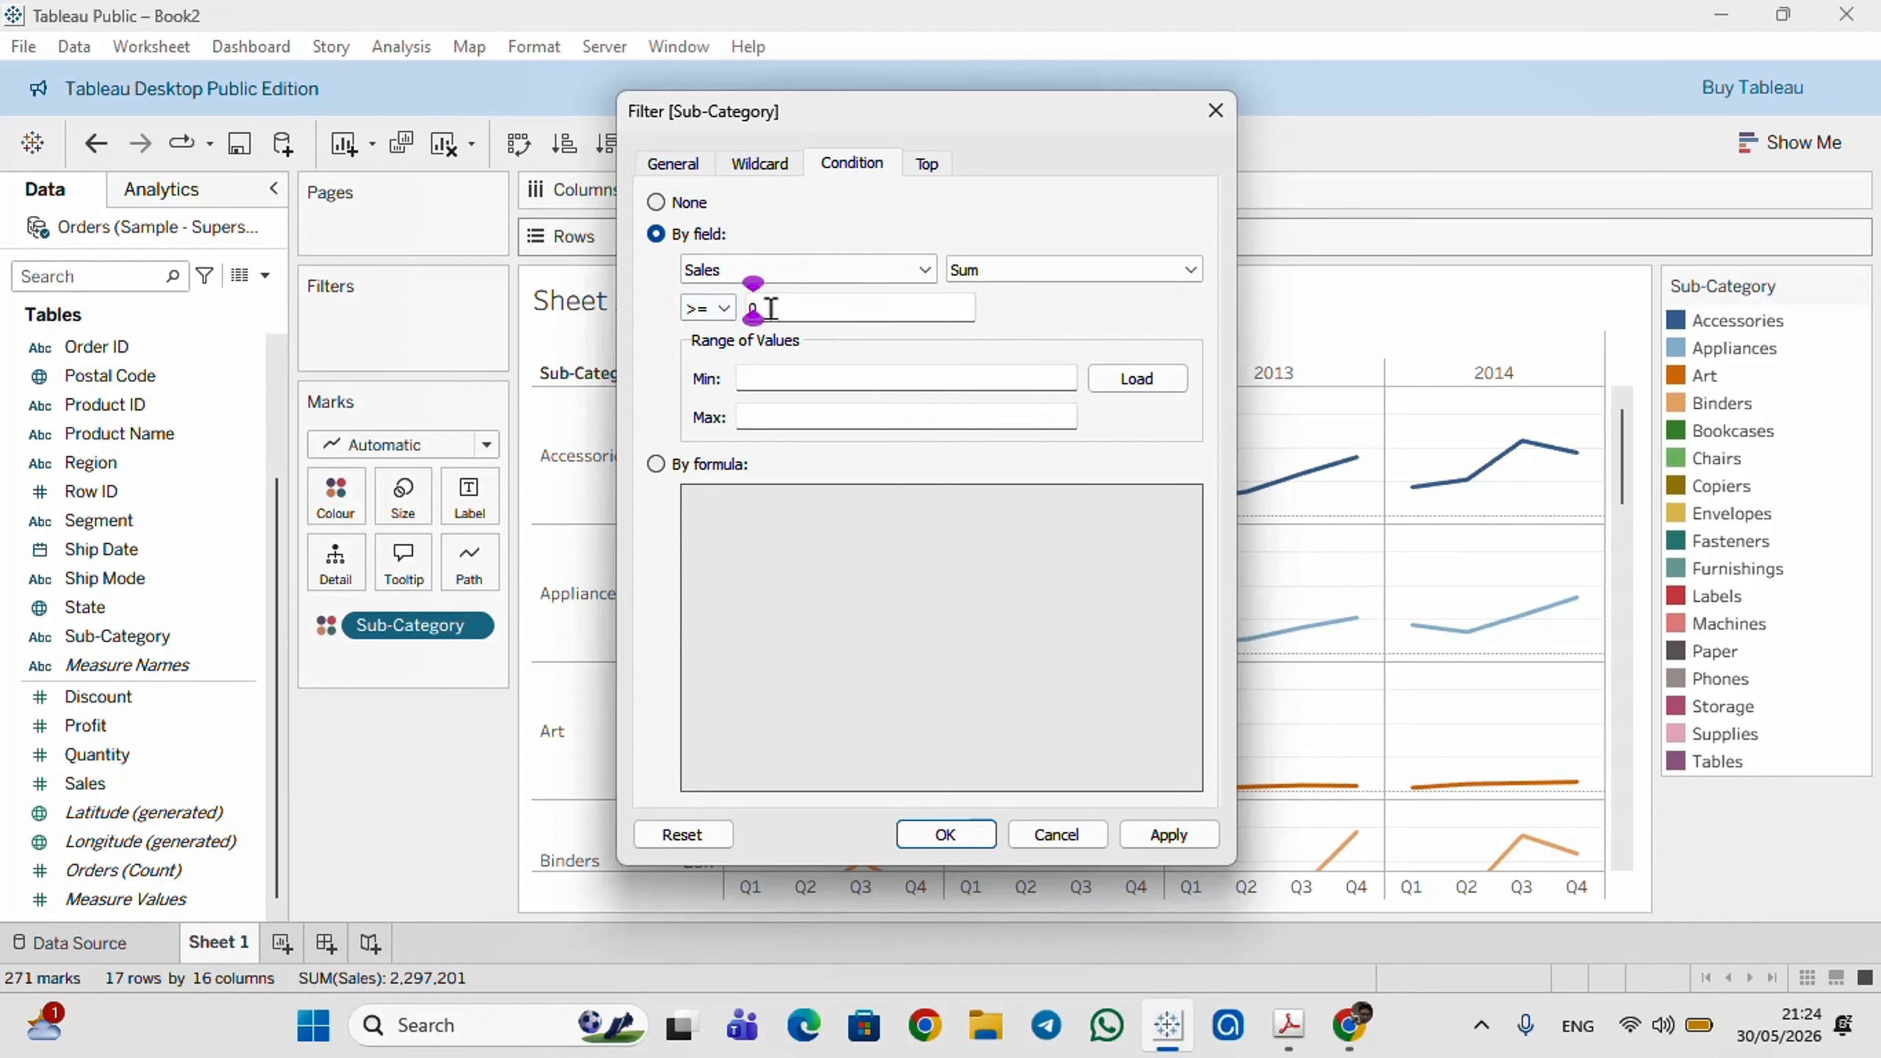
{"action": "key", "text": "BackSpace"}
{"action": "type", "text": "400000"}
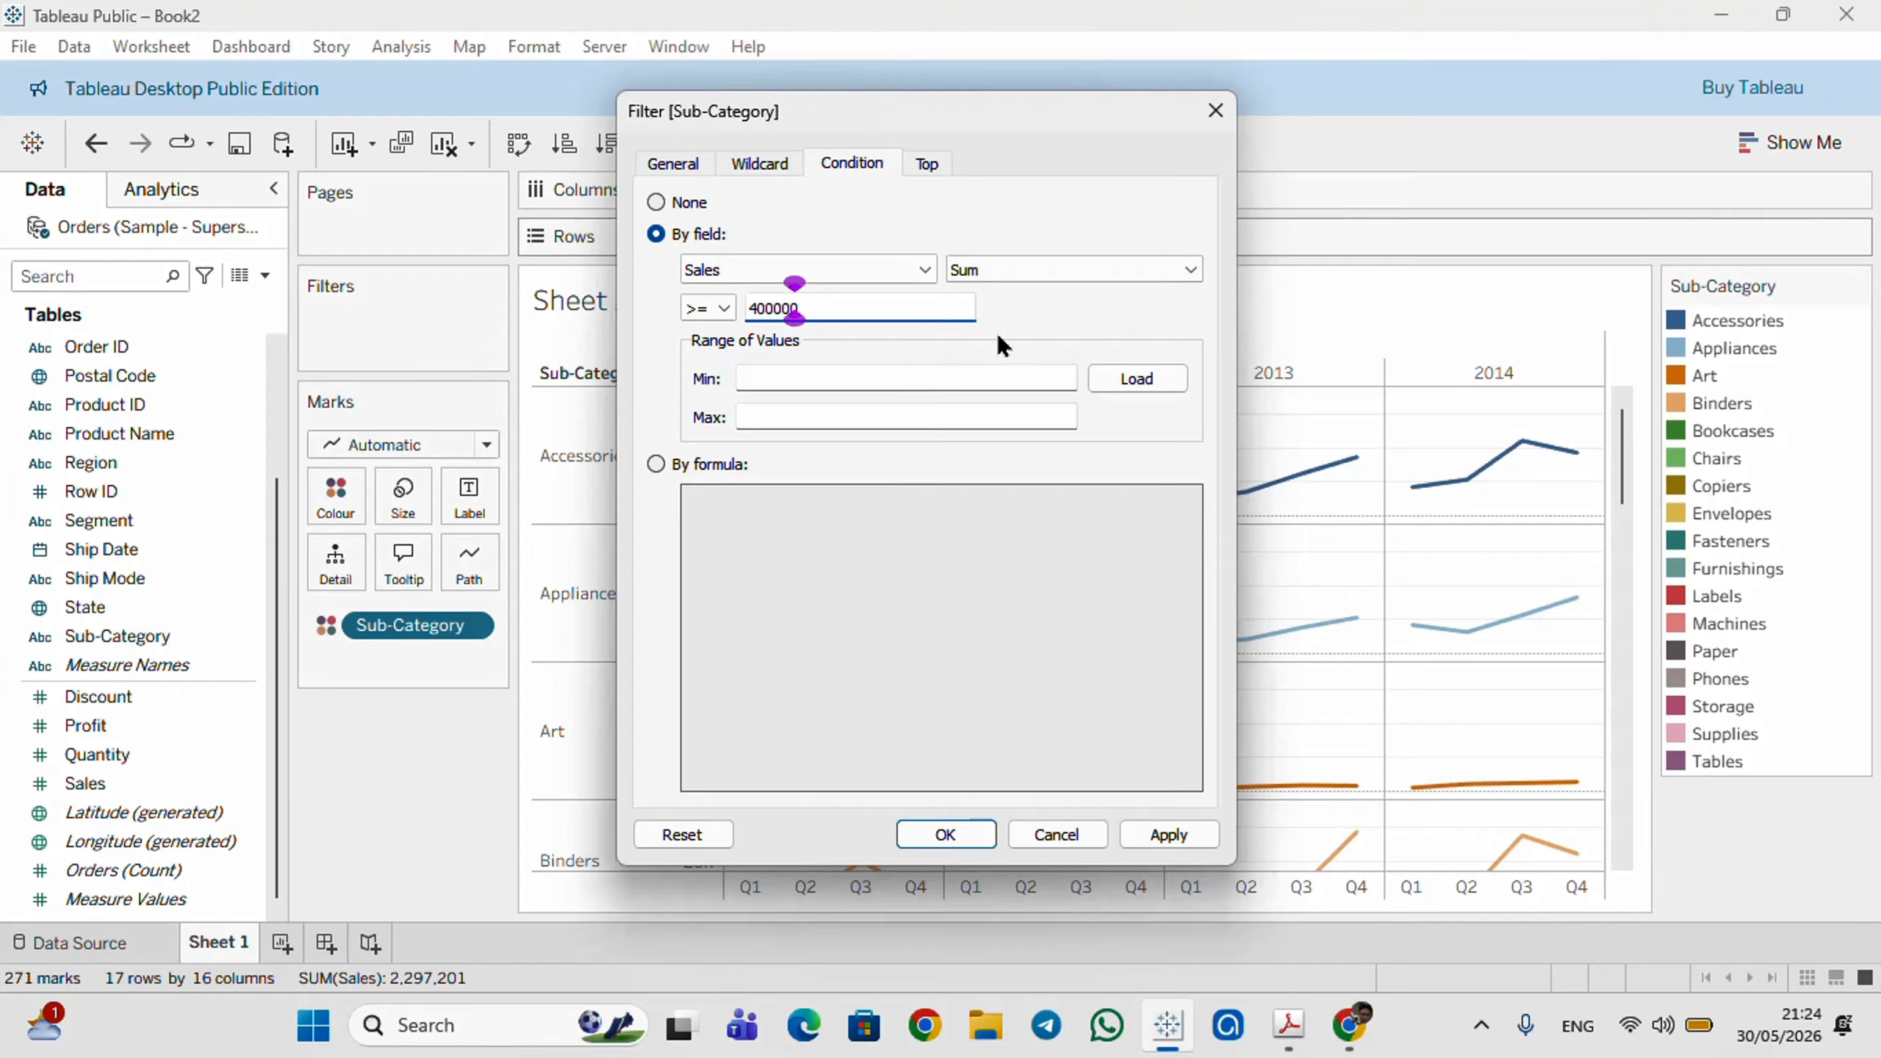
{"action": "left_click", "coordinate": [1167, 838]}
{"action": "left_click", "coordinate": [964, 834]}
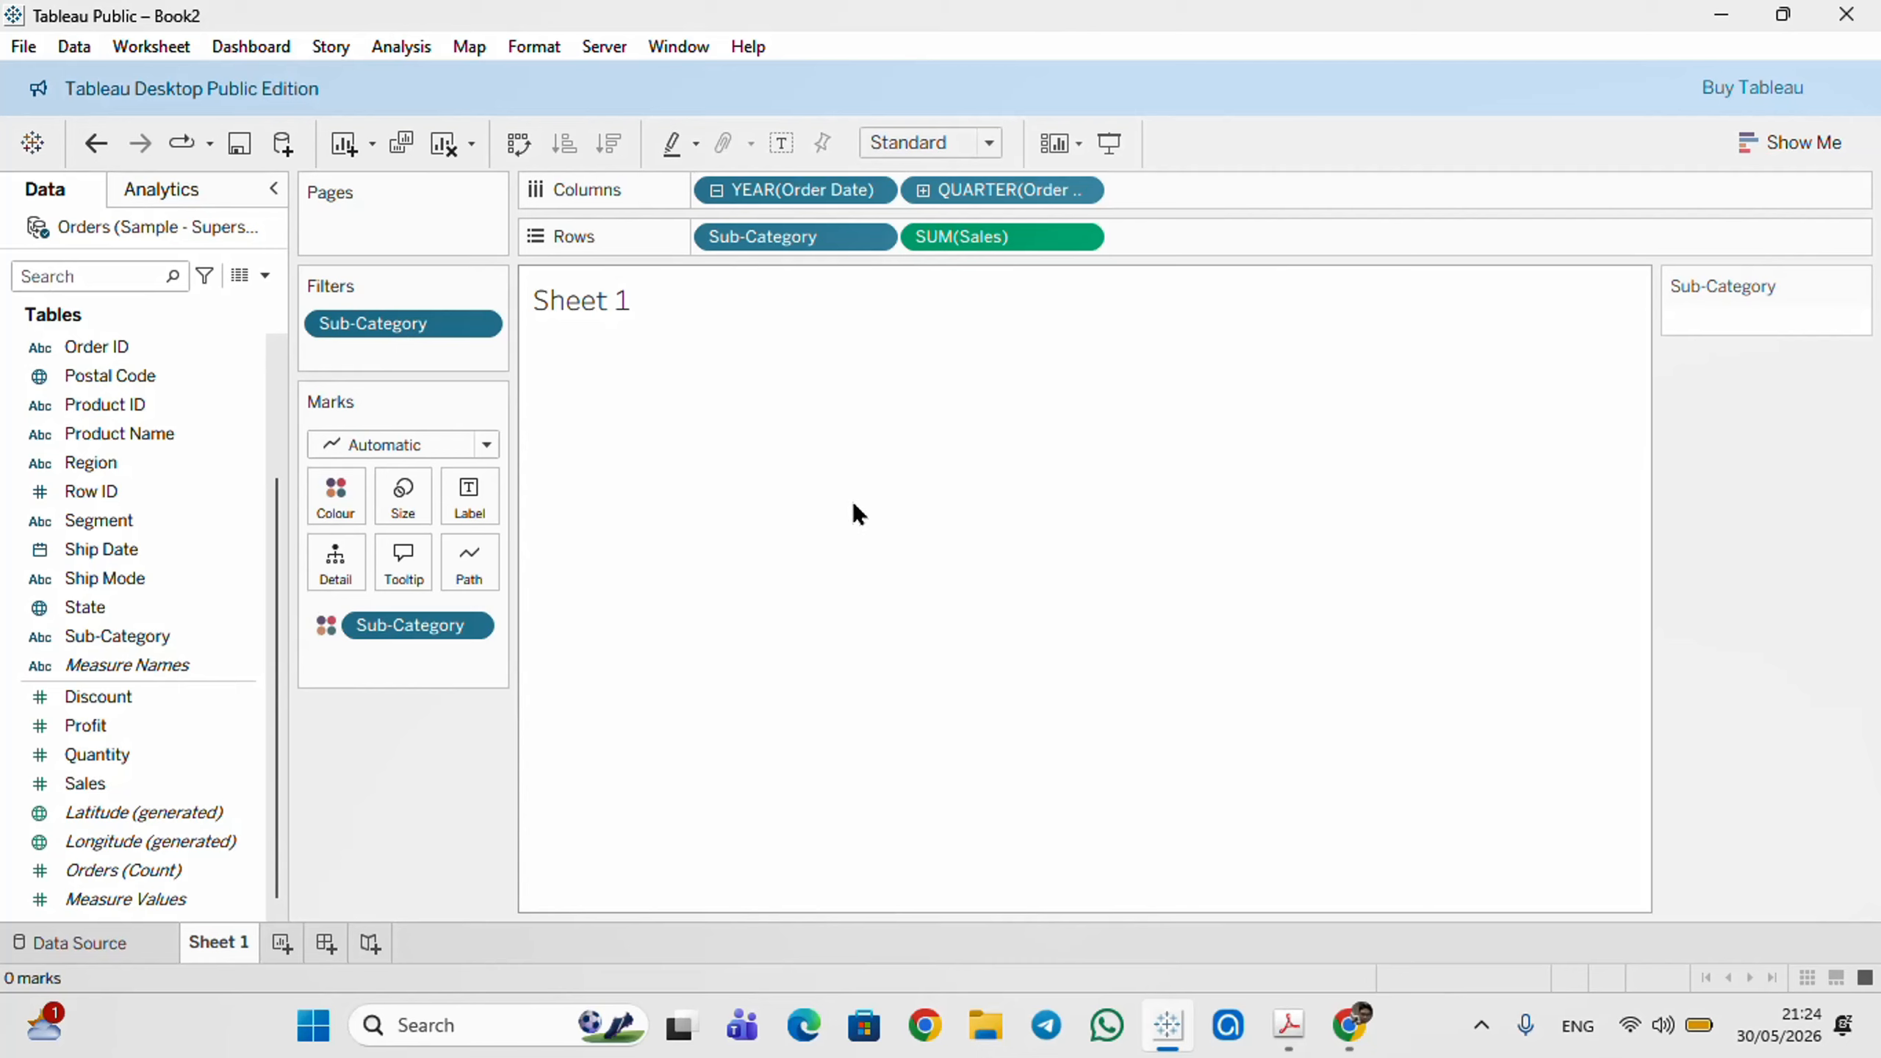
- Edit the Sub-Category filter condition so that the Sales threshold is 40,000, and apply it
{"action": "left_click", "coordinate": [478, 326]}
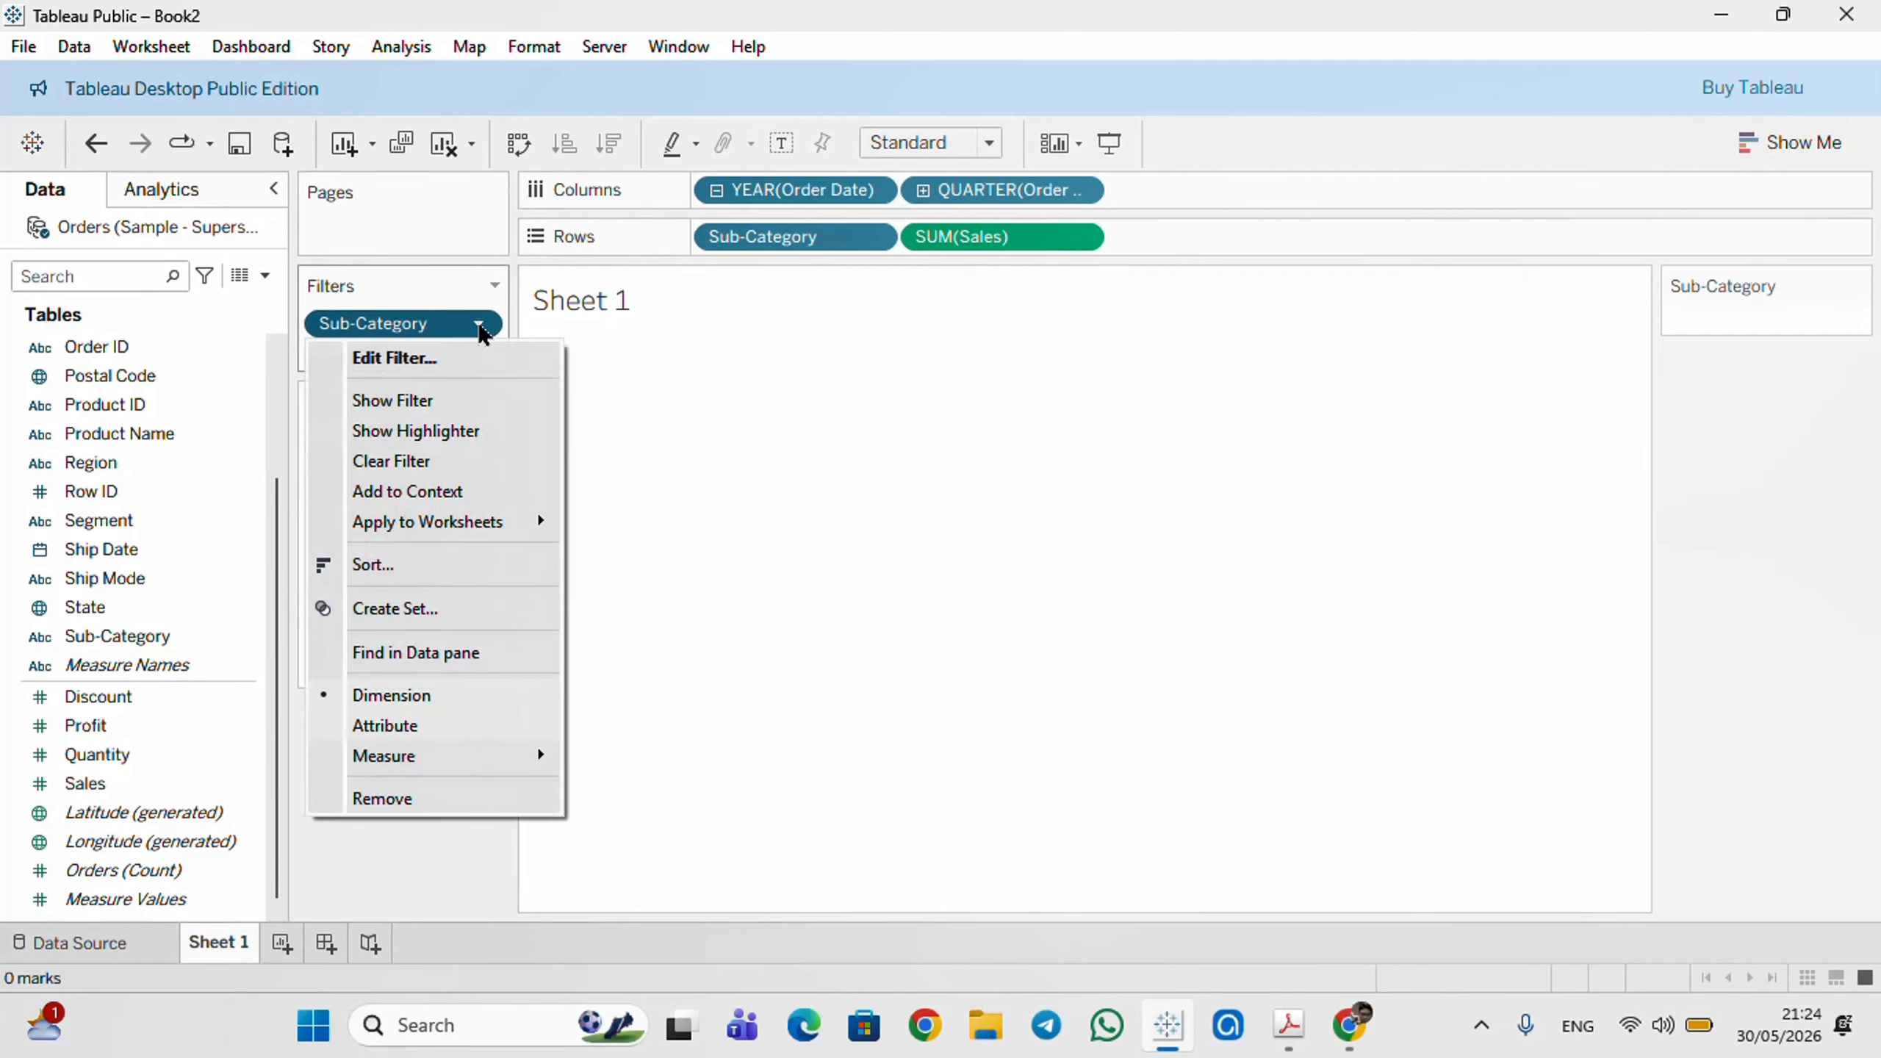
{"action": "left_click", "coordinate": [442, 359]}
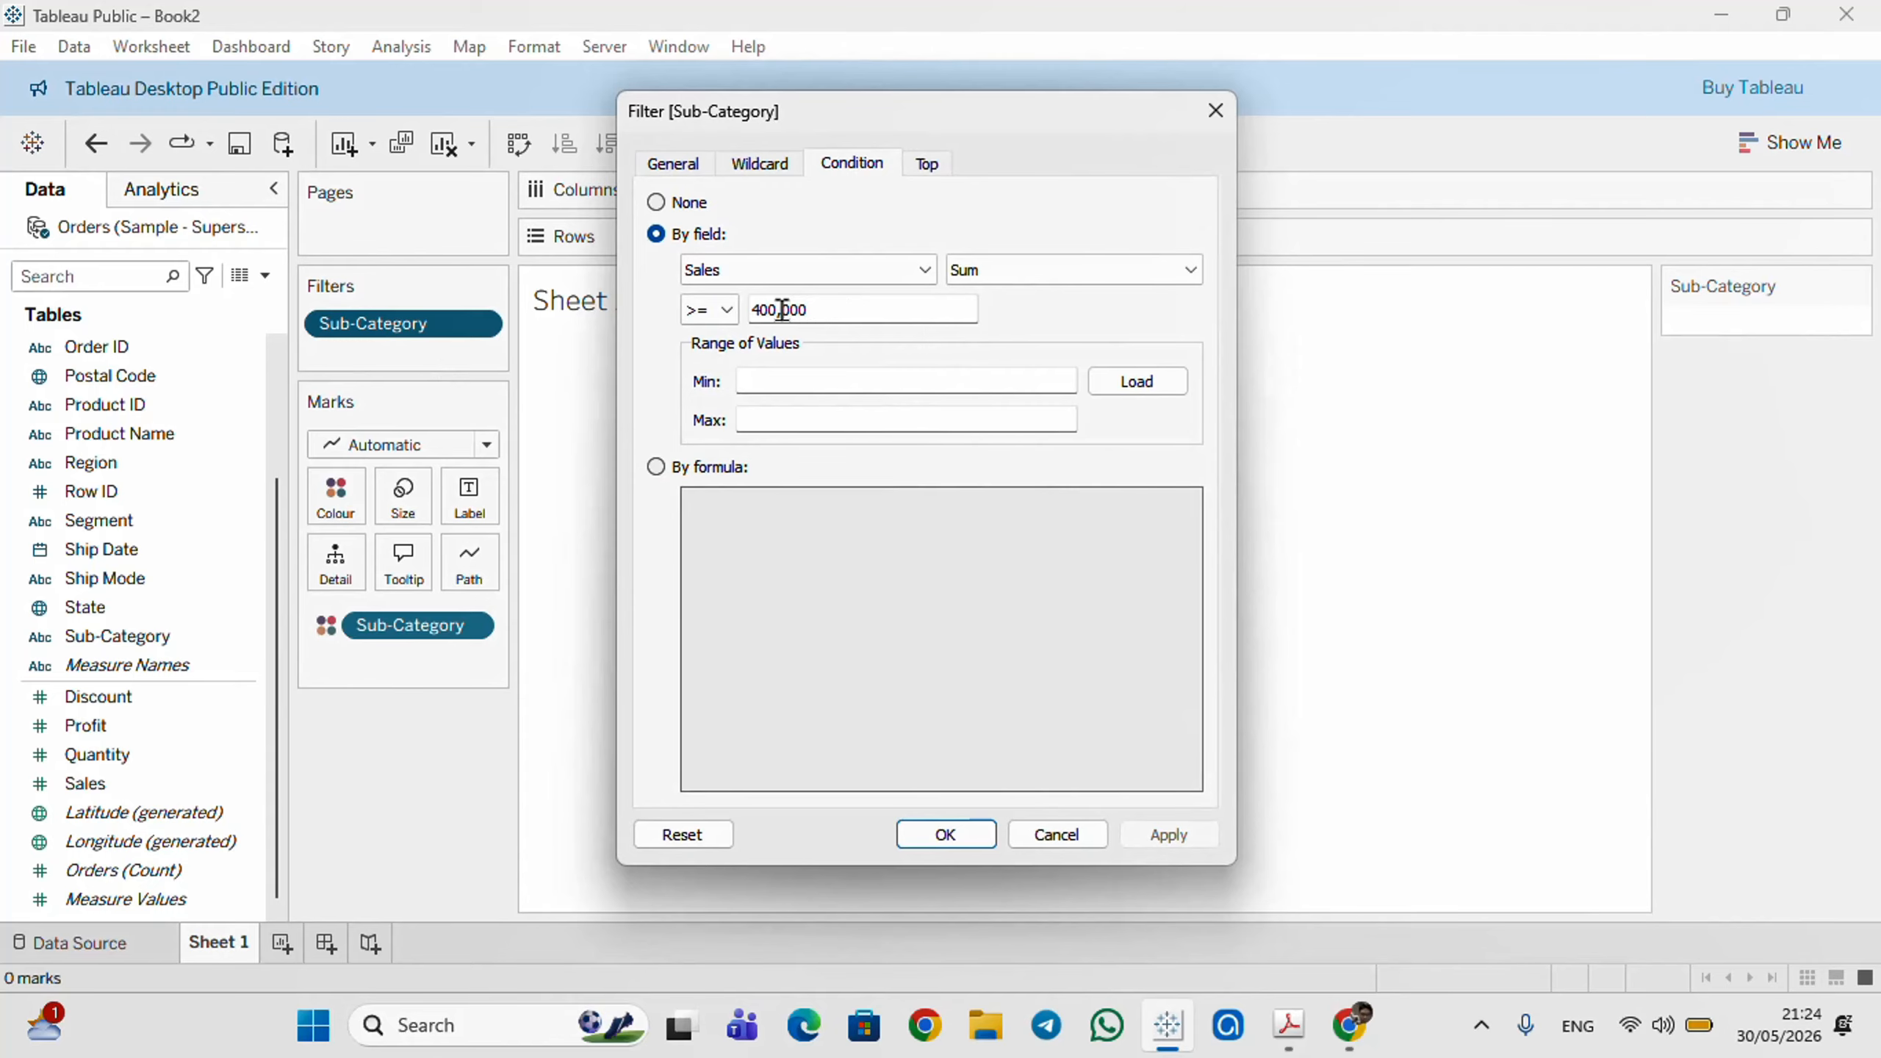
{"action": "left_click", "coordinate": [821, 310]}
{"action": "key", "text": "BackSpace"}
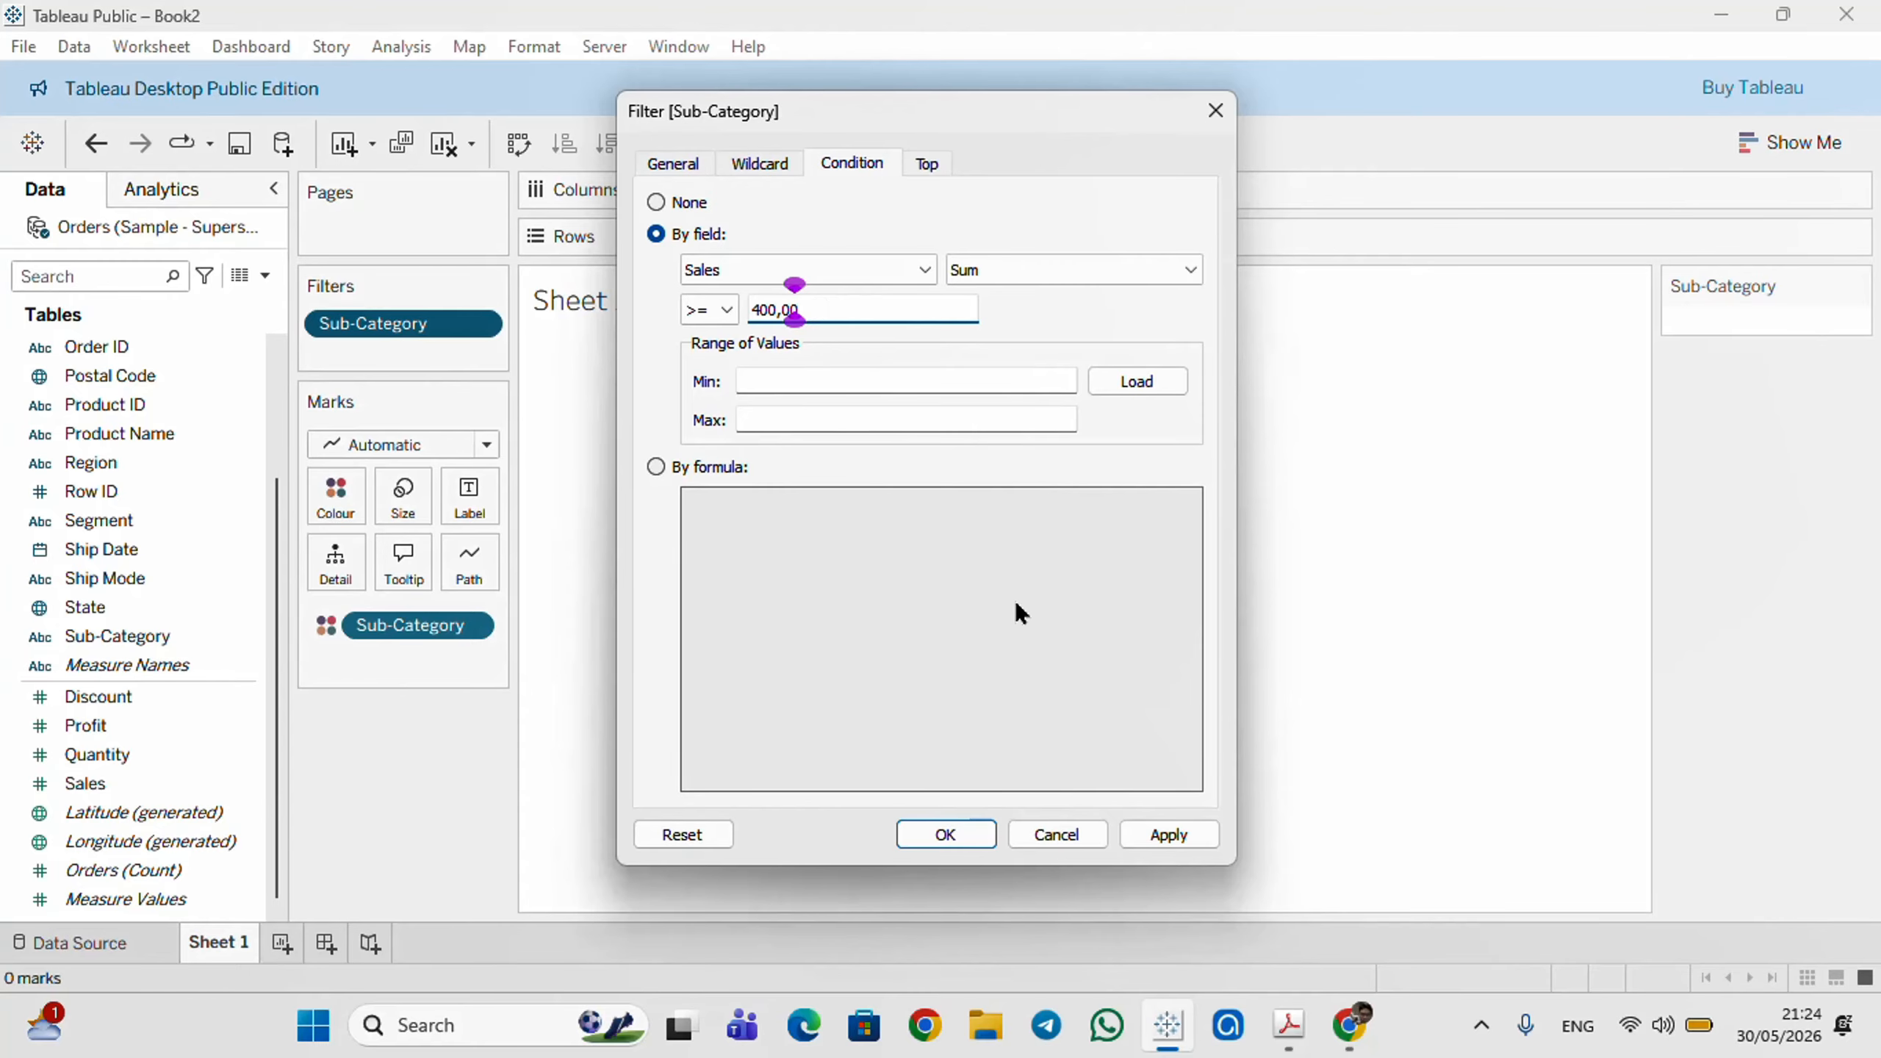
{"action": "left_click", "coordinate": [779, 310]}
{"action": "key", "text": "BackSpace"}
{"action": "type", "text": "."}
{"action": "key", "text": "BackSpace"}
{"action": "left_click", "coordinate": [1188, 838]}
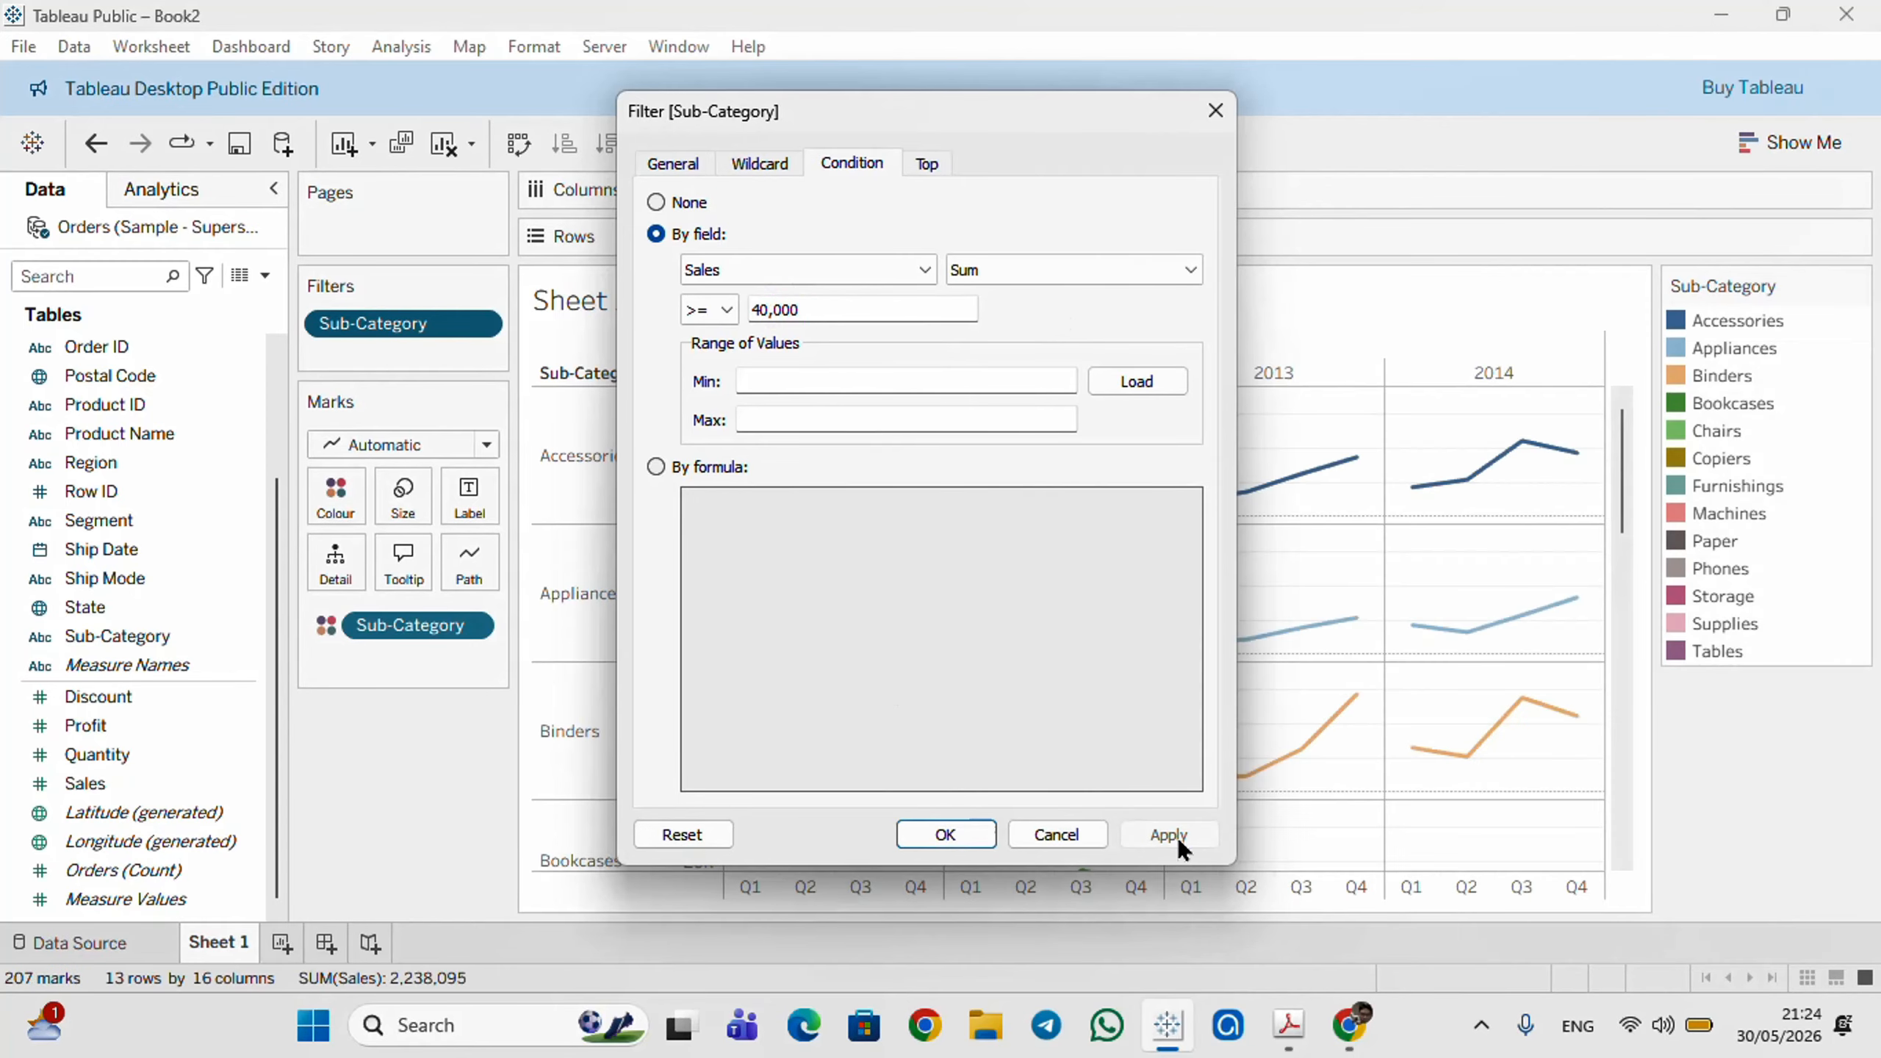
{"action": "left_click", "coordinate": [926, 835]}
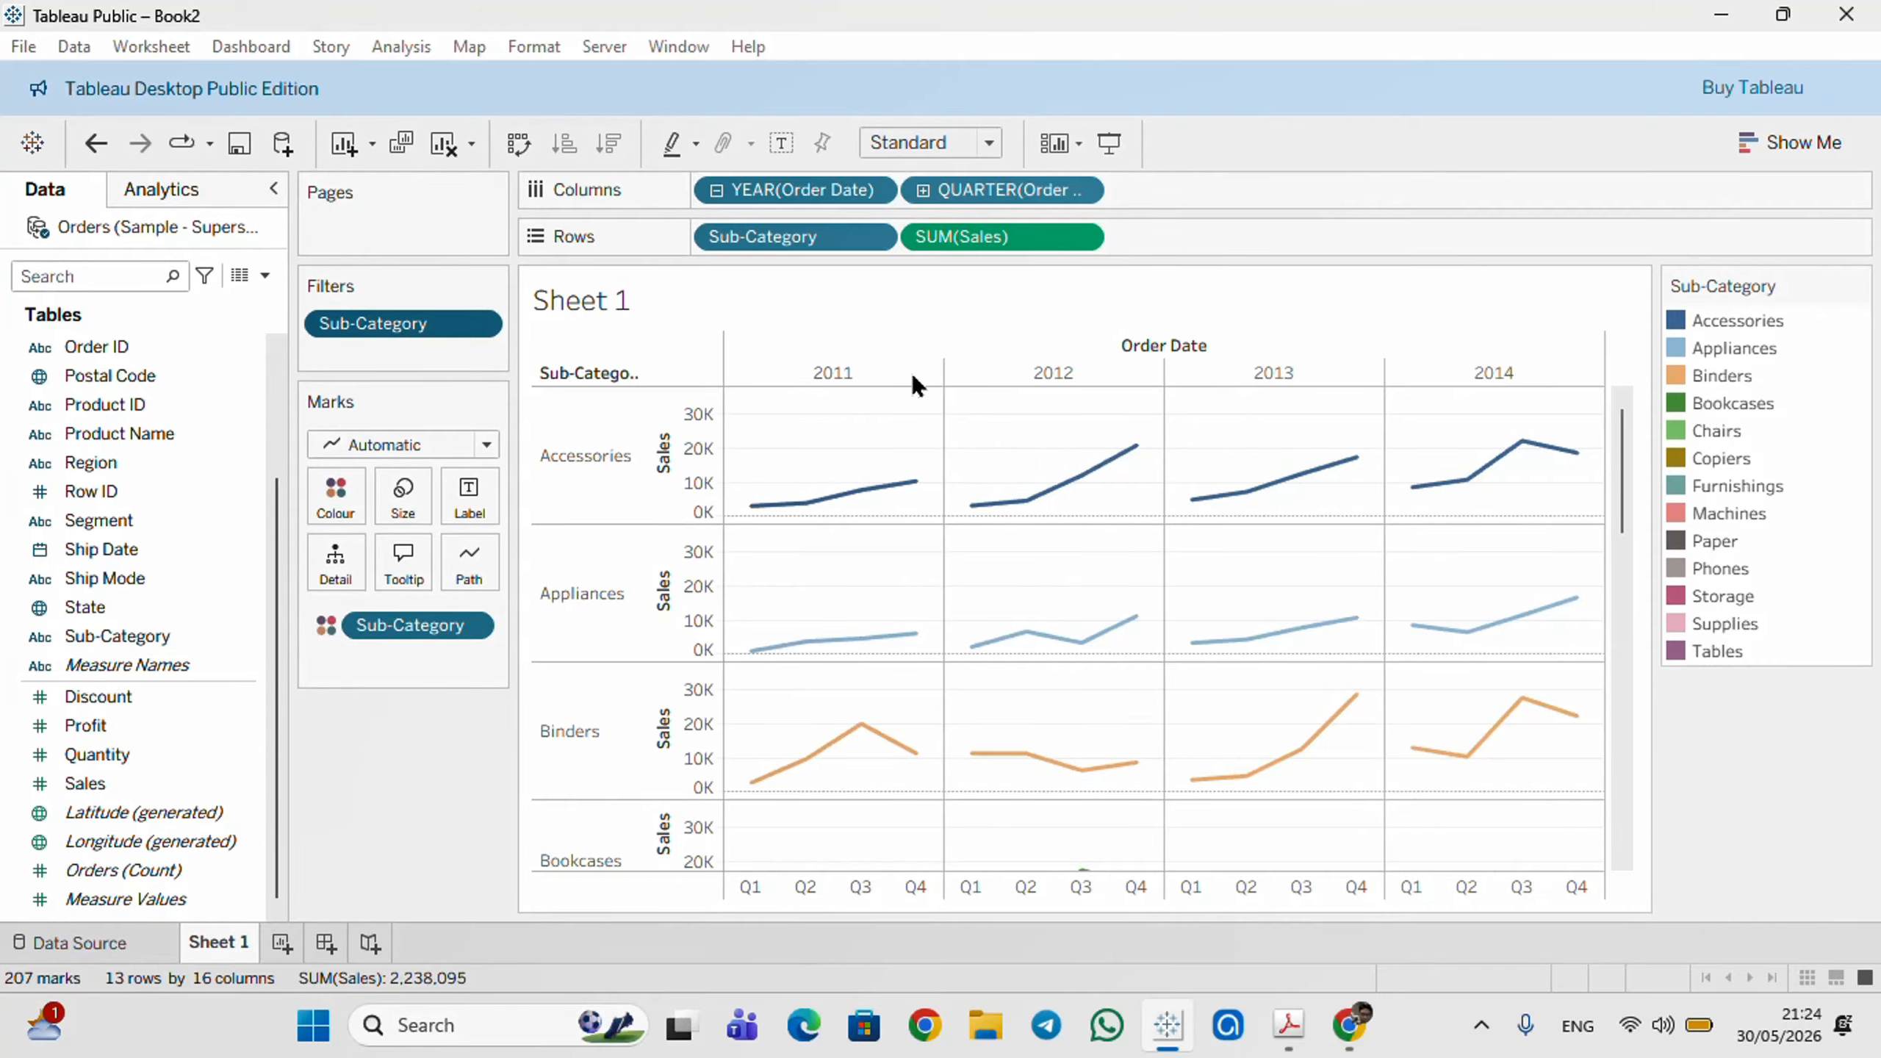
- Look through the filtered sub-category charts and show mark labels on all the sales lines
{"action": "scroll", "coordinate": [856, 459], "scroll_direction": "down", "scroll_amount": 10}
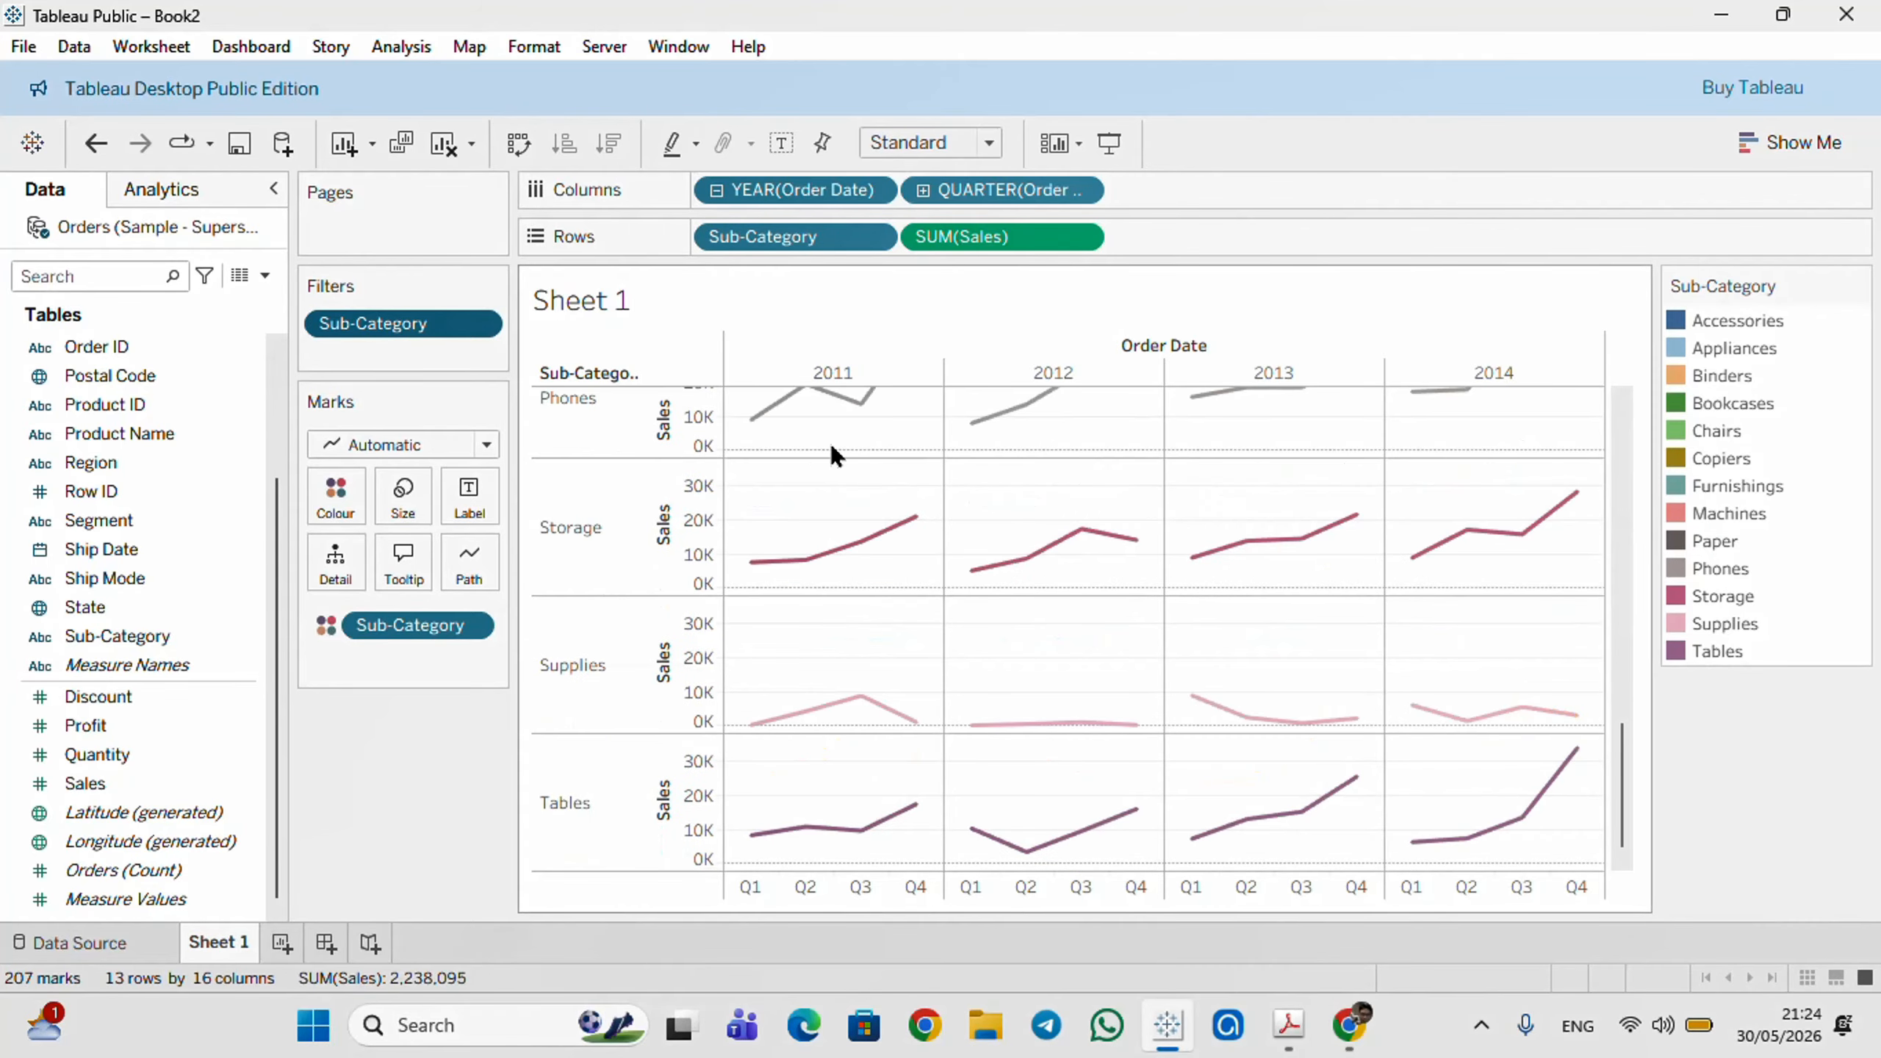
{"action": "scroll", "coordinate": [1115, 580], "scroll_direction": "up", "scroll_amount": 10}
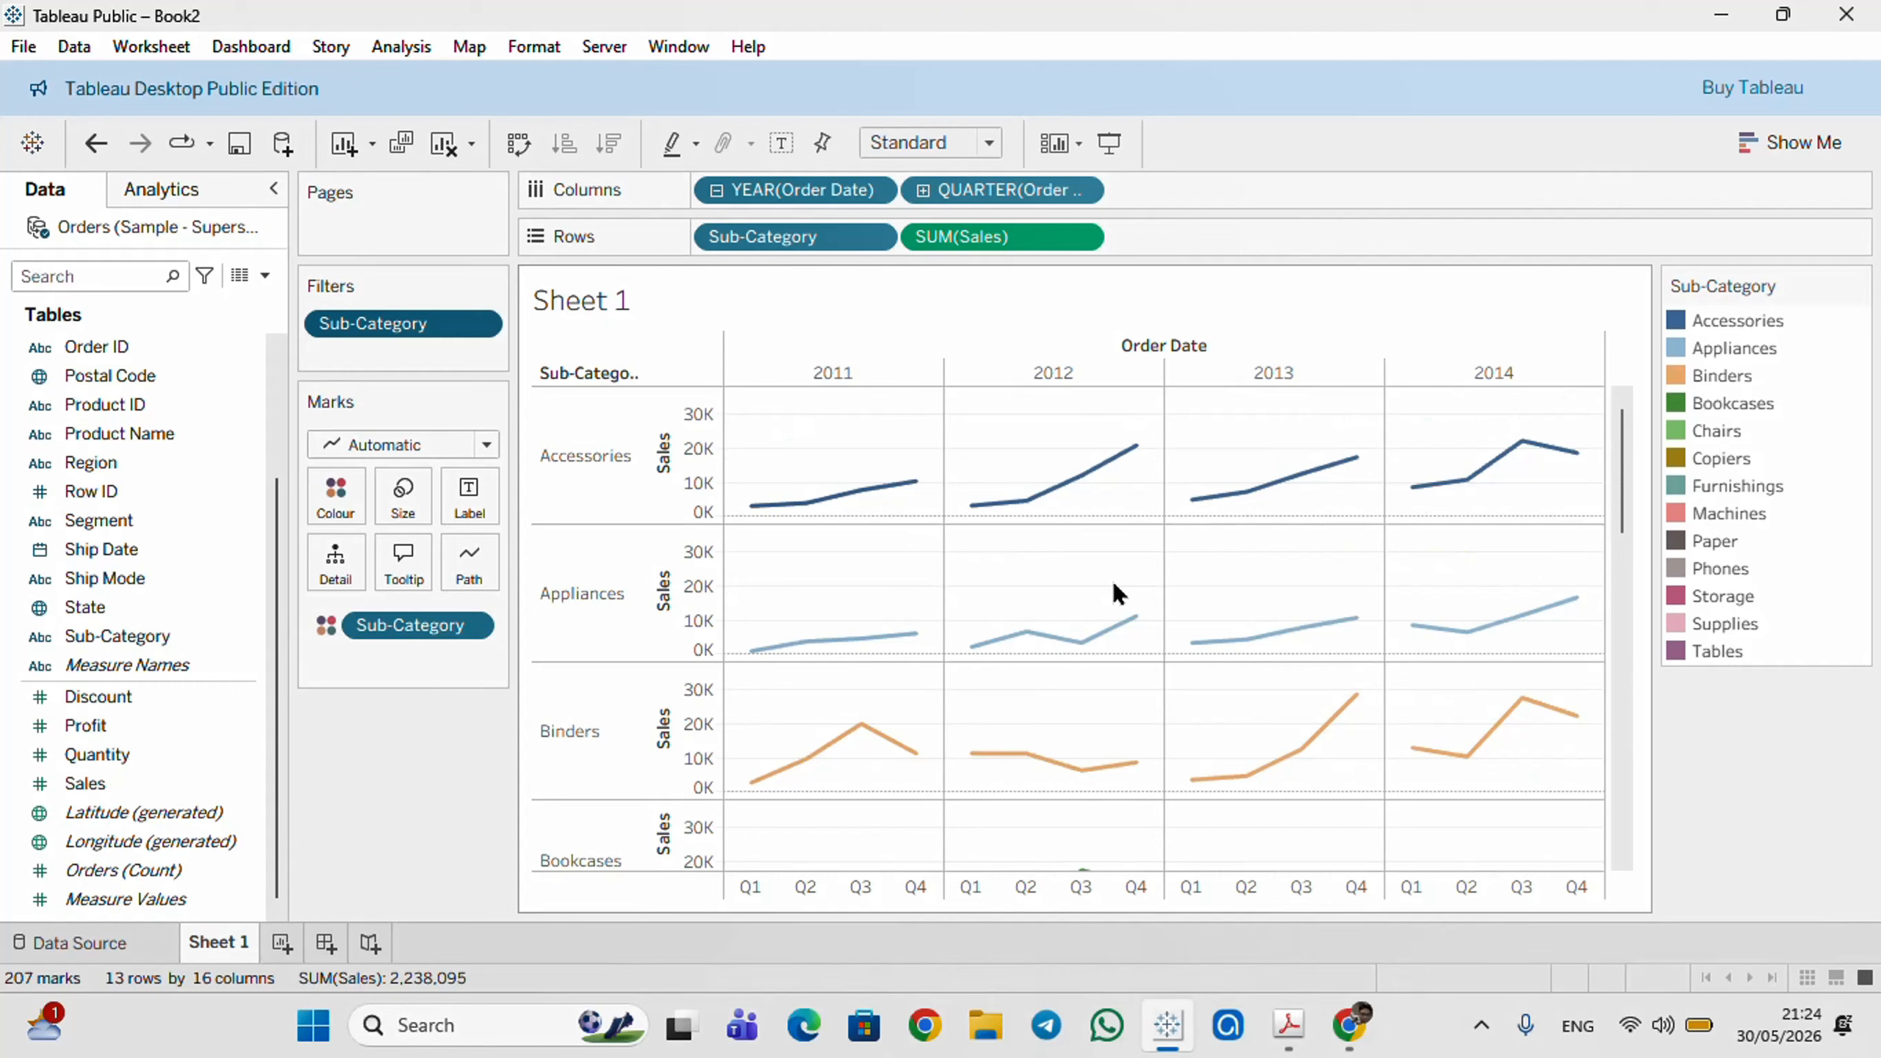
{"action": "scroll", "coordinate": [1113, 593], "scroll_direction": "down", "scroll_amount": 10}
{"action": "left_click_drag", "start_coordinate": [1619, 470], "coordinate": [1628, 394]}
{"action": "left_click", "coordinate": [474, 504]}
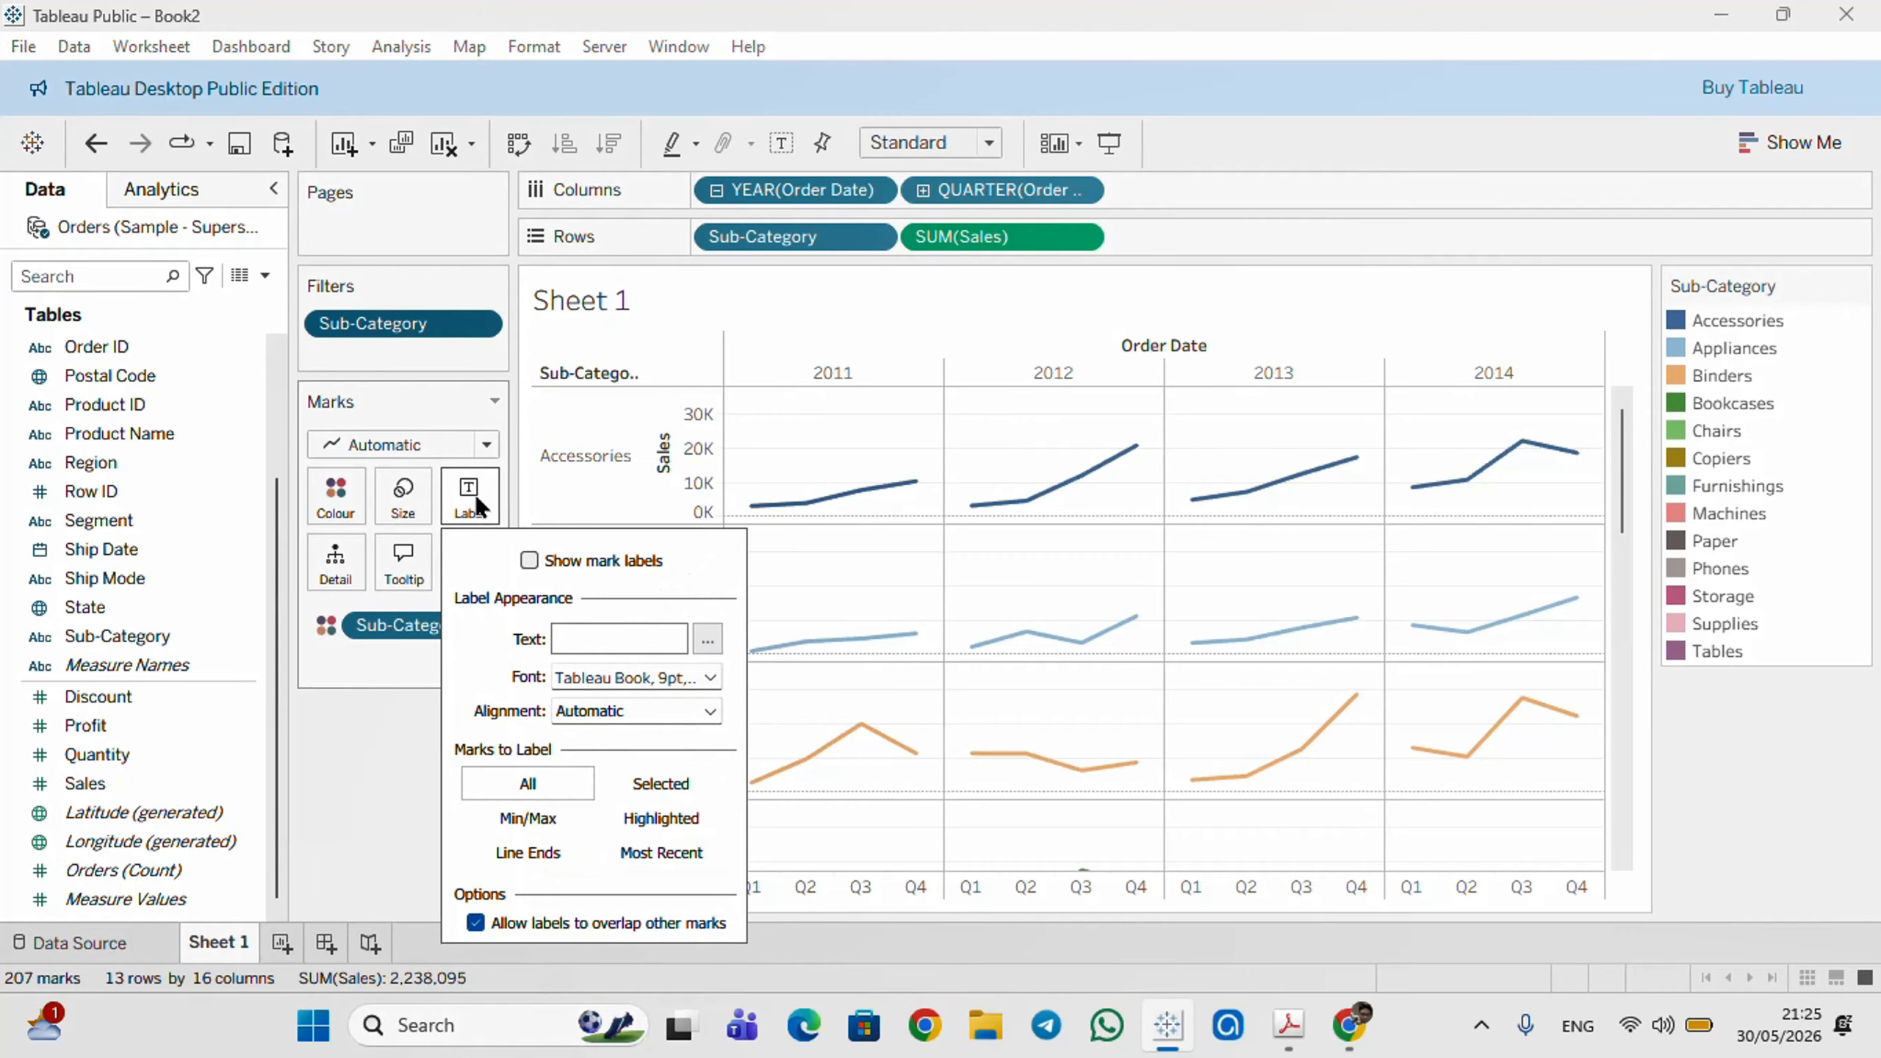
{"action": "left_click", "coordinate": [530, 560]}
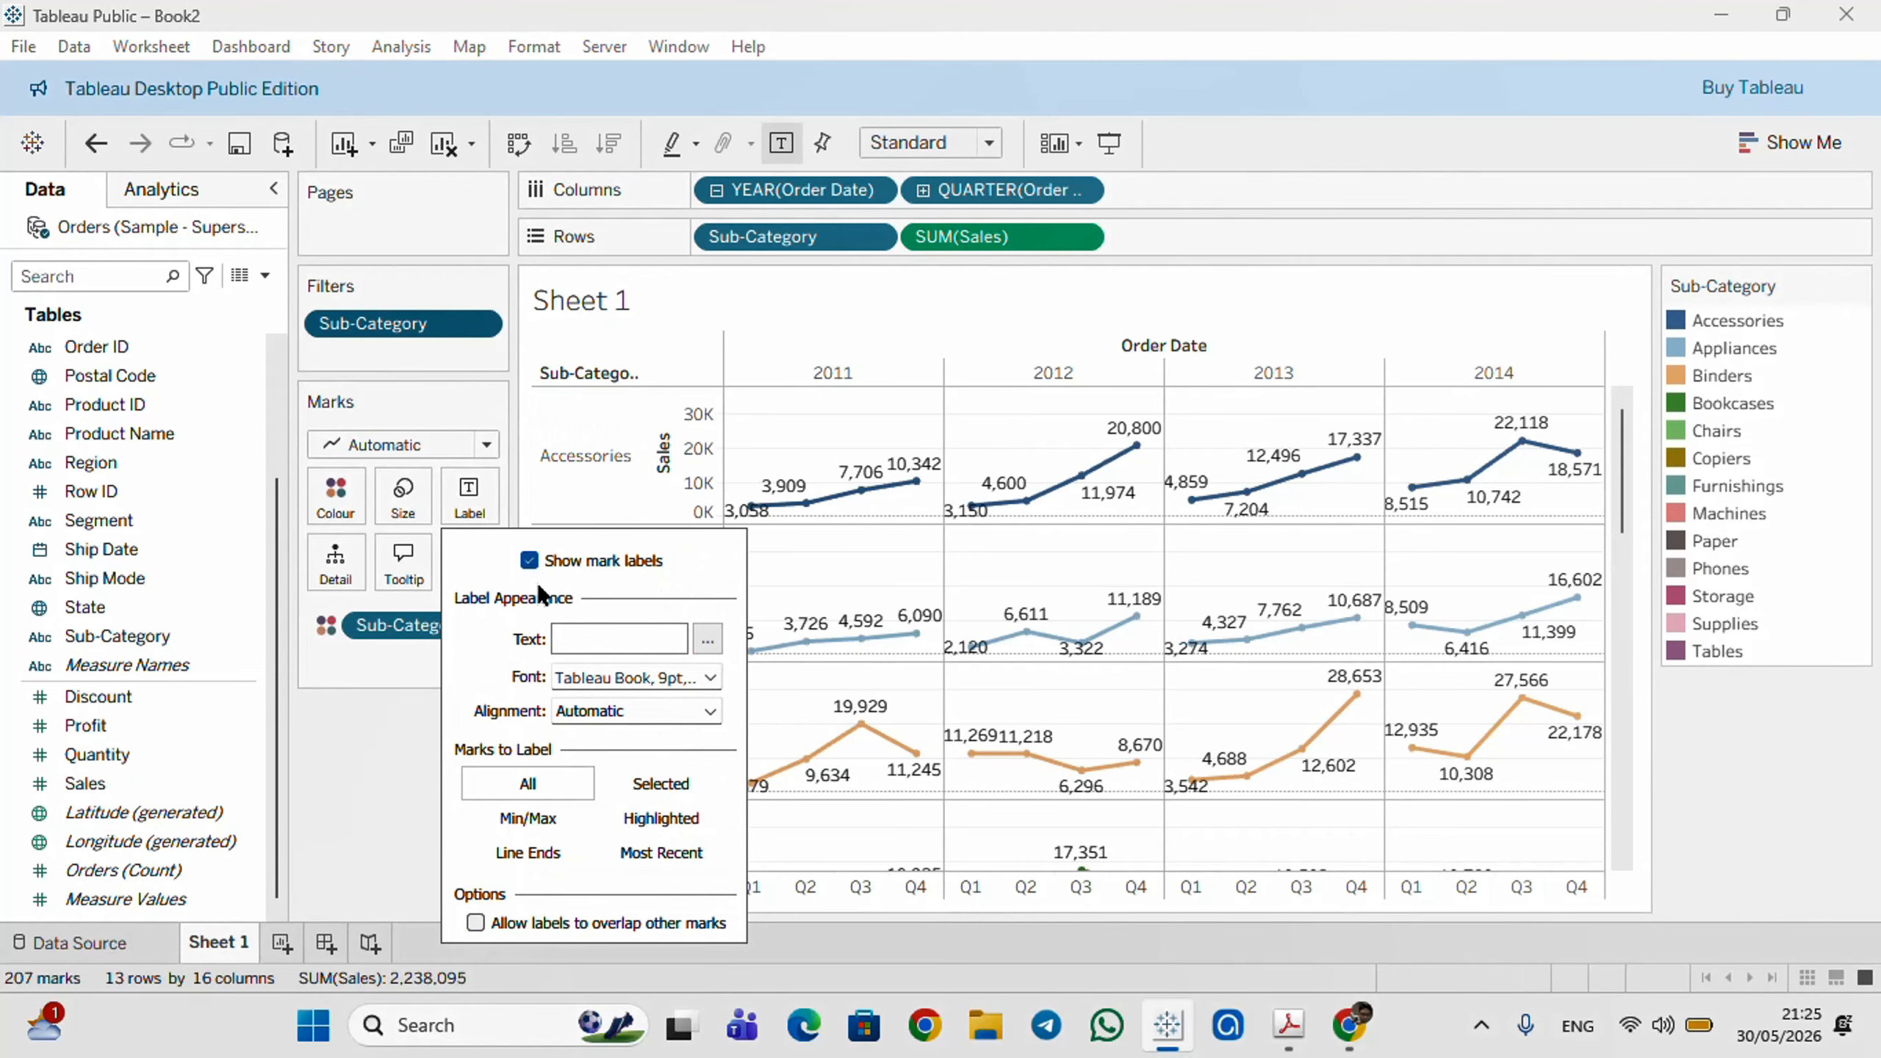
{"action": "left_click", "coordinate": [378, 790]}
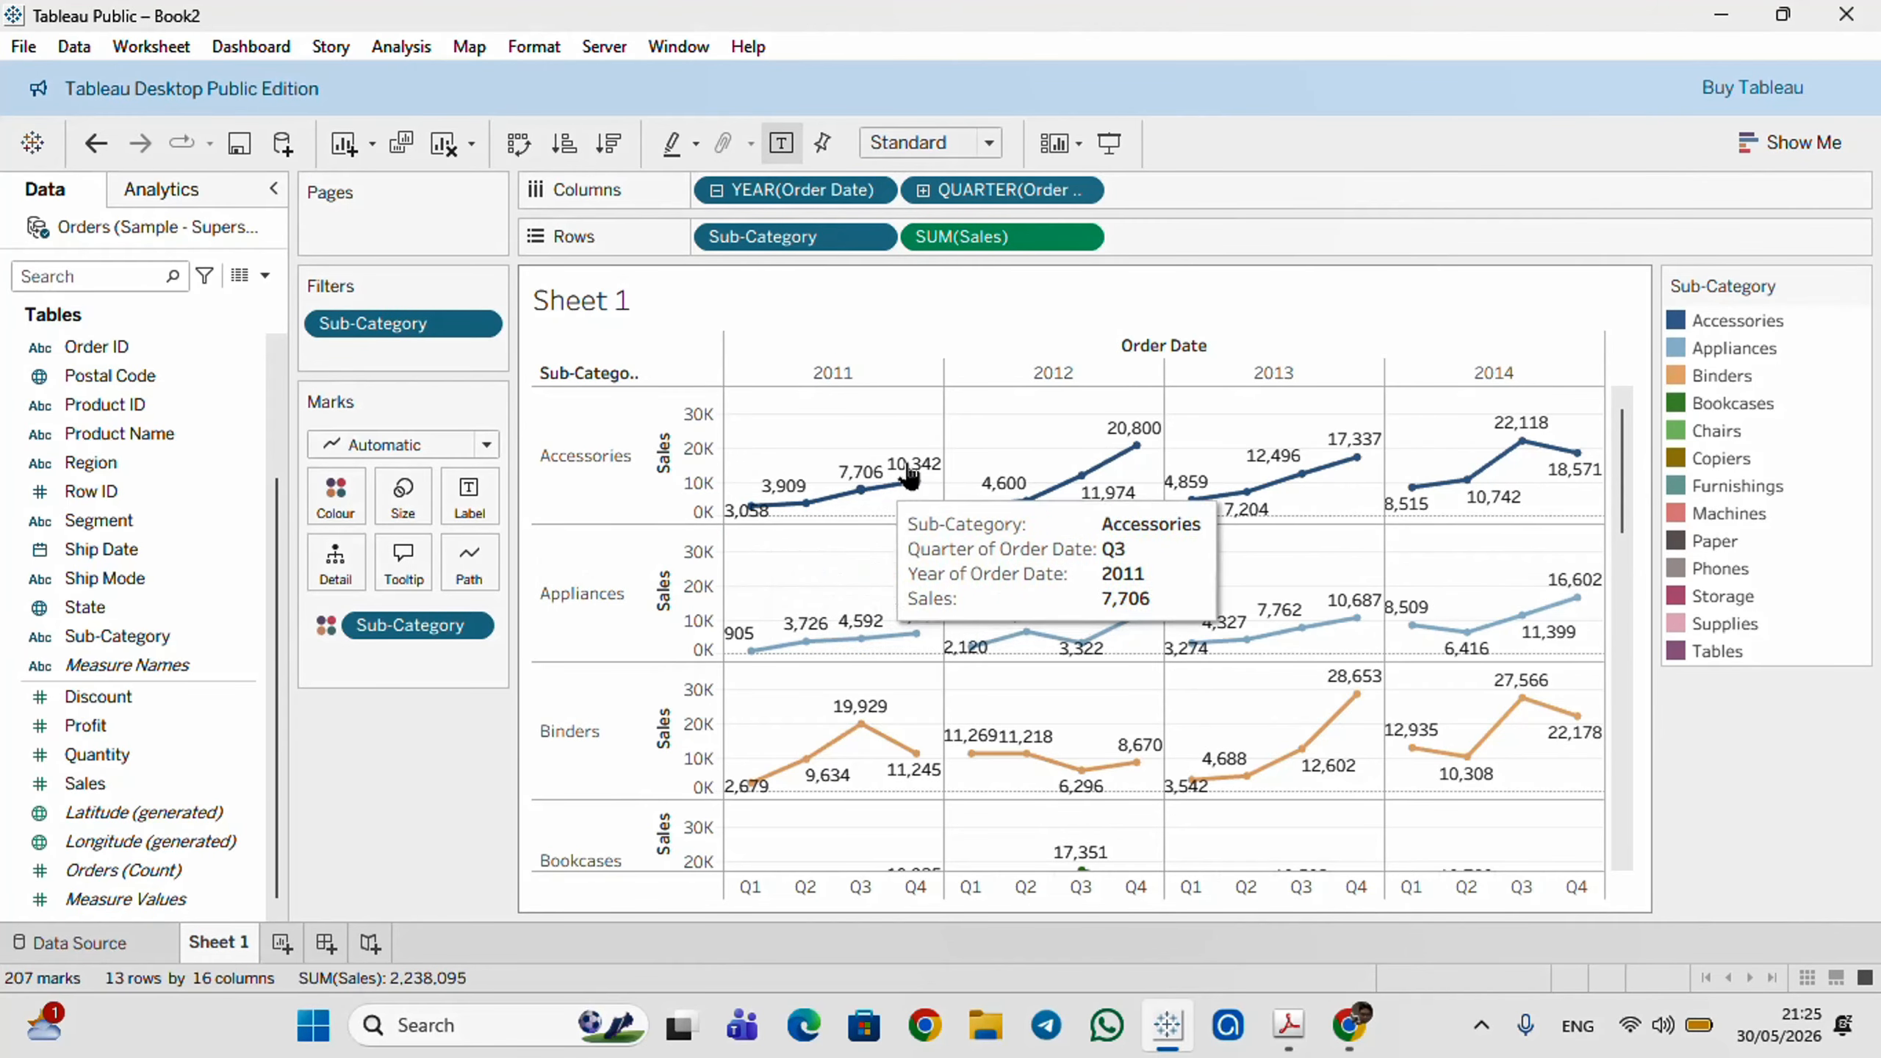
- Inspect the 2011 Accessories marks and turn off the mark labels on all the sales lines
{"action": "mouse_move", "coordinate": [913, 478]}
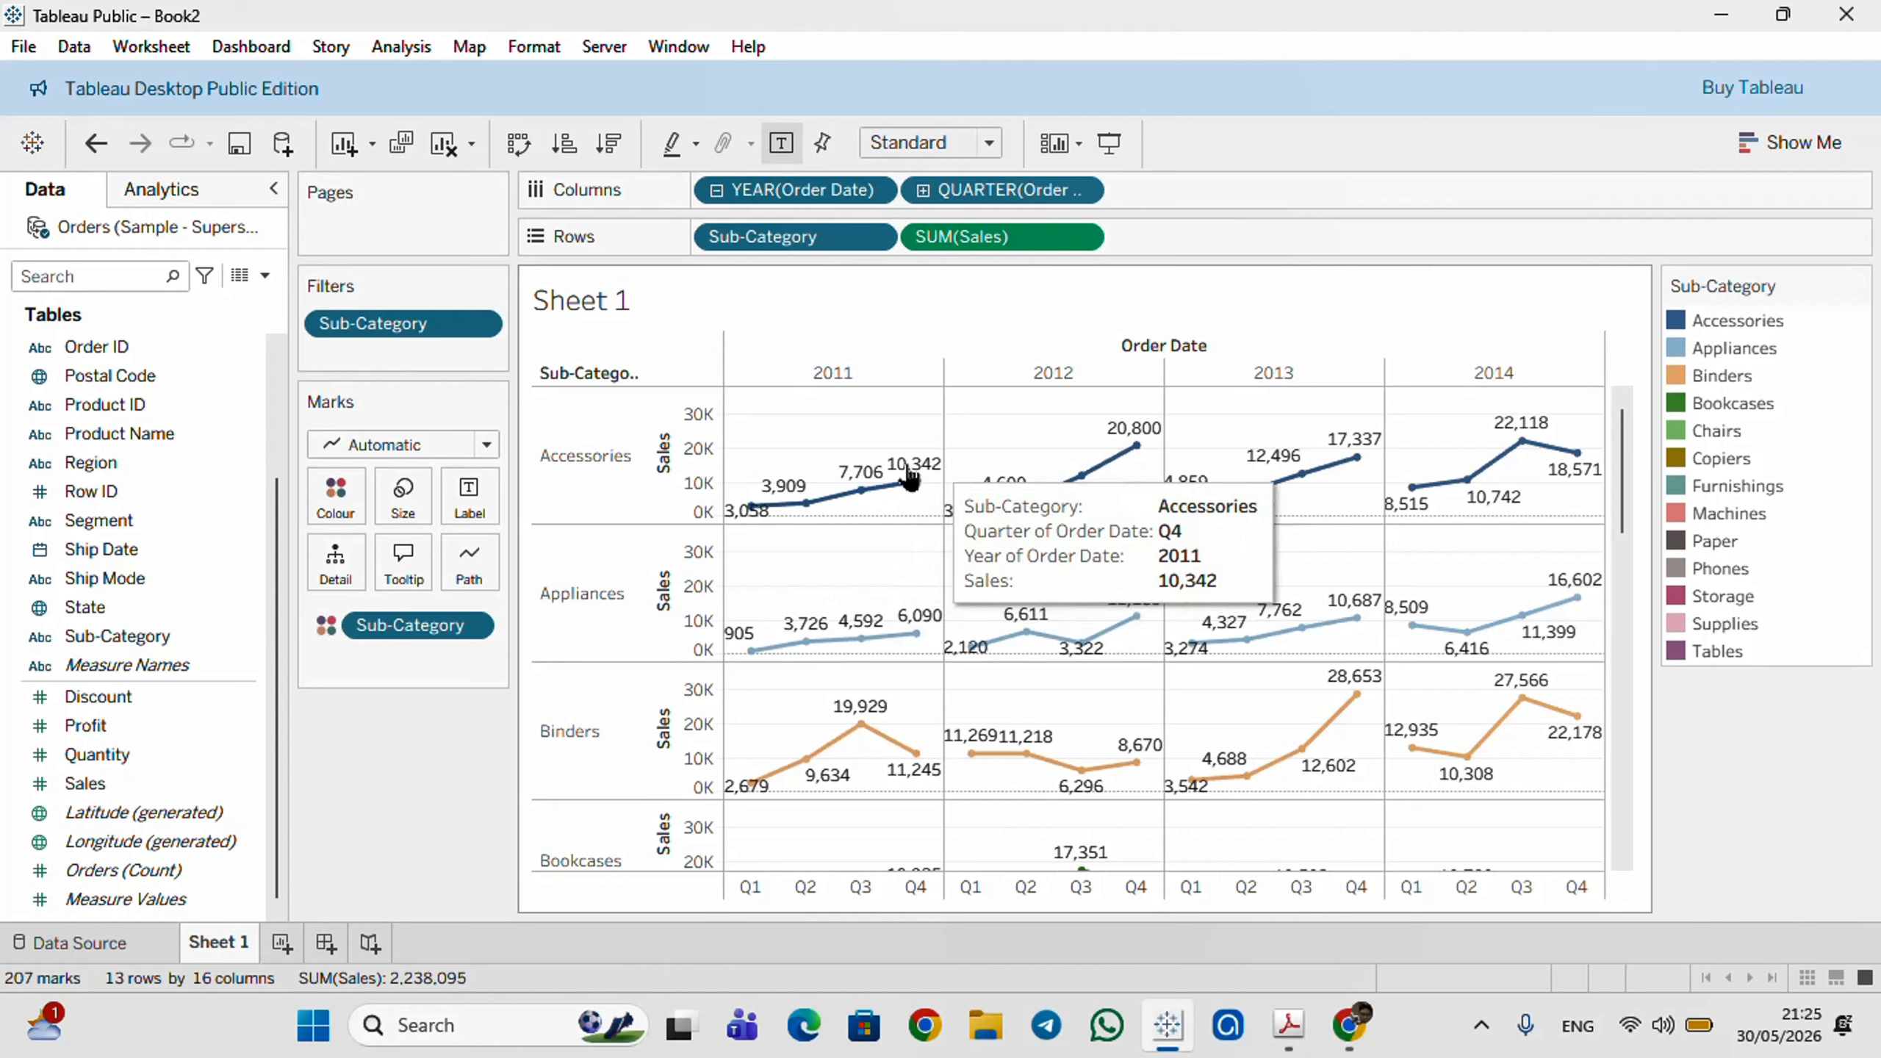
{"action": "mouse_move", "coordinate": [767, 507]}
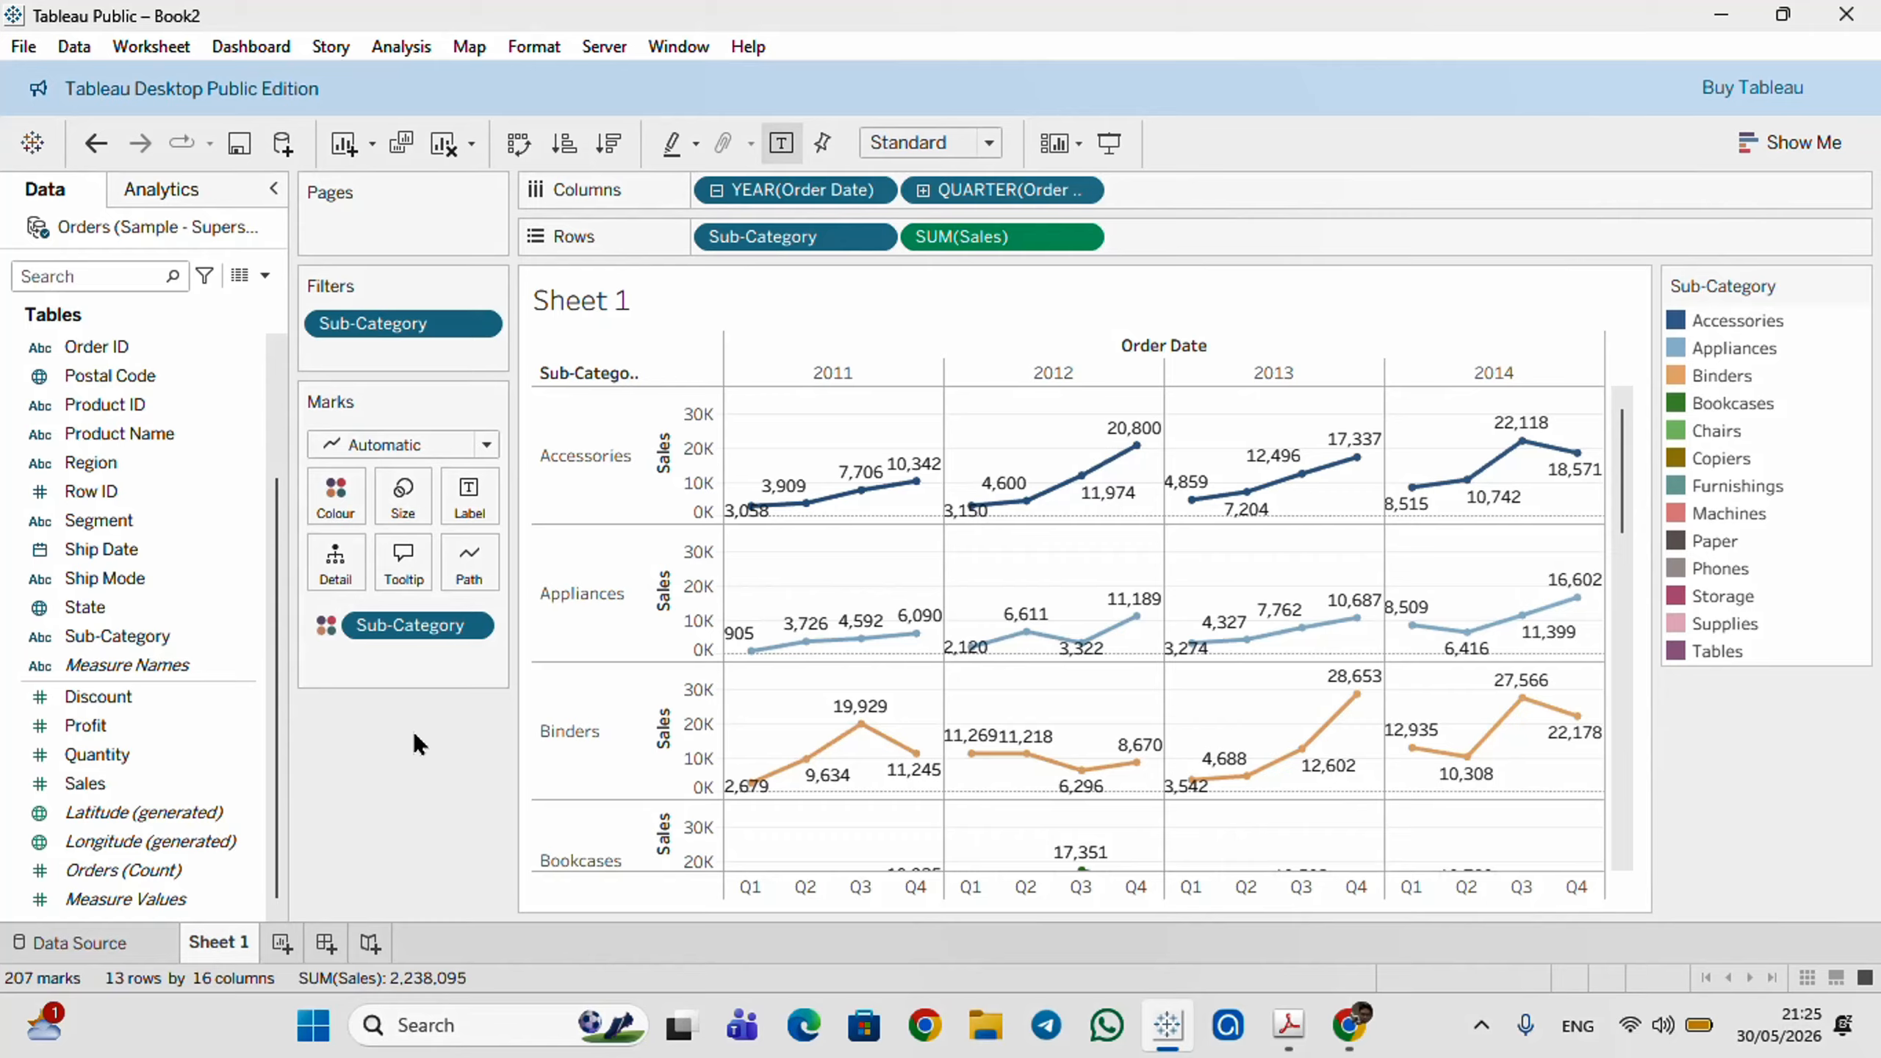
{"action": "left_click", "coordinate": [470, 495]}
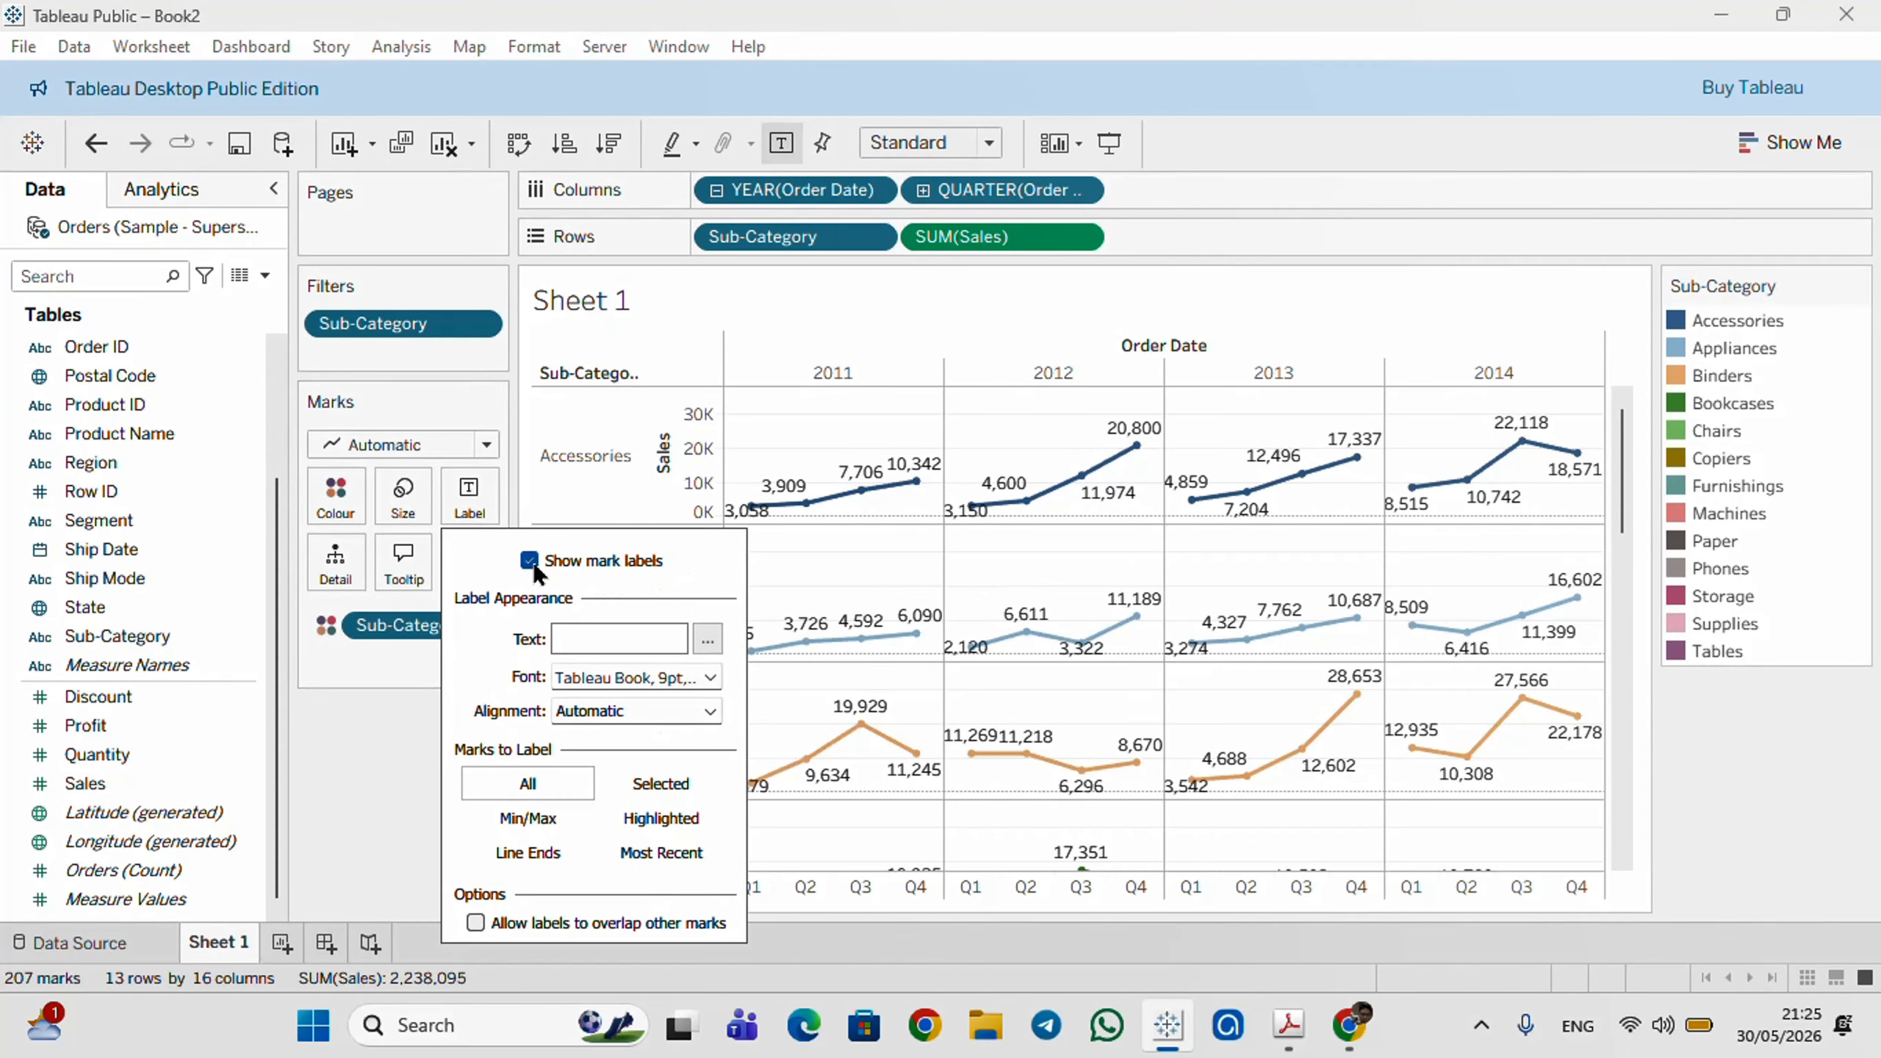
{"action": "left_click", "coordinate": [530, 561]}
{"action": "left_click", "coordinate": [328, 768]}
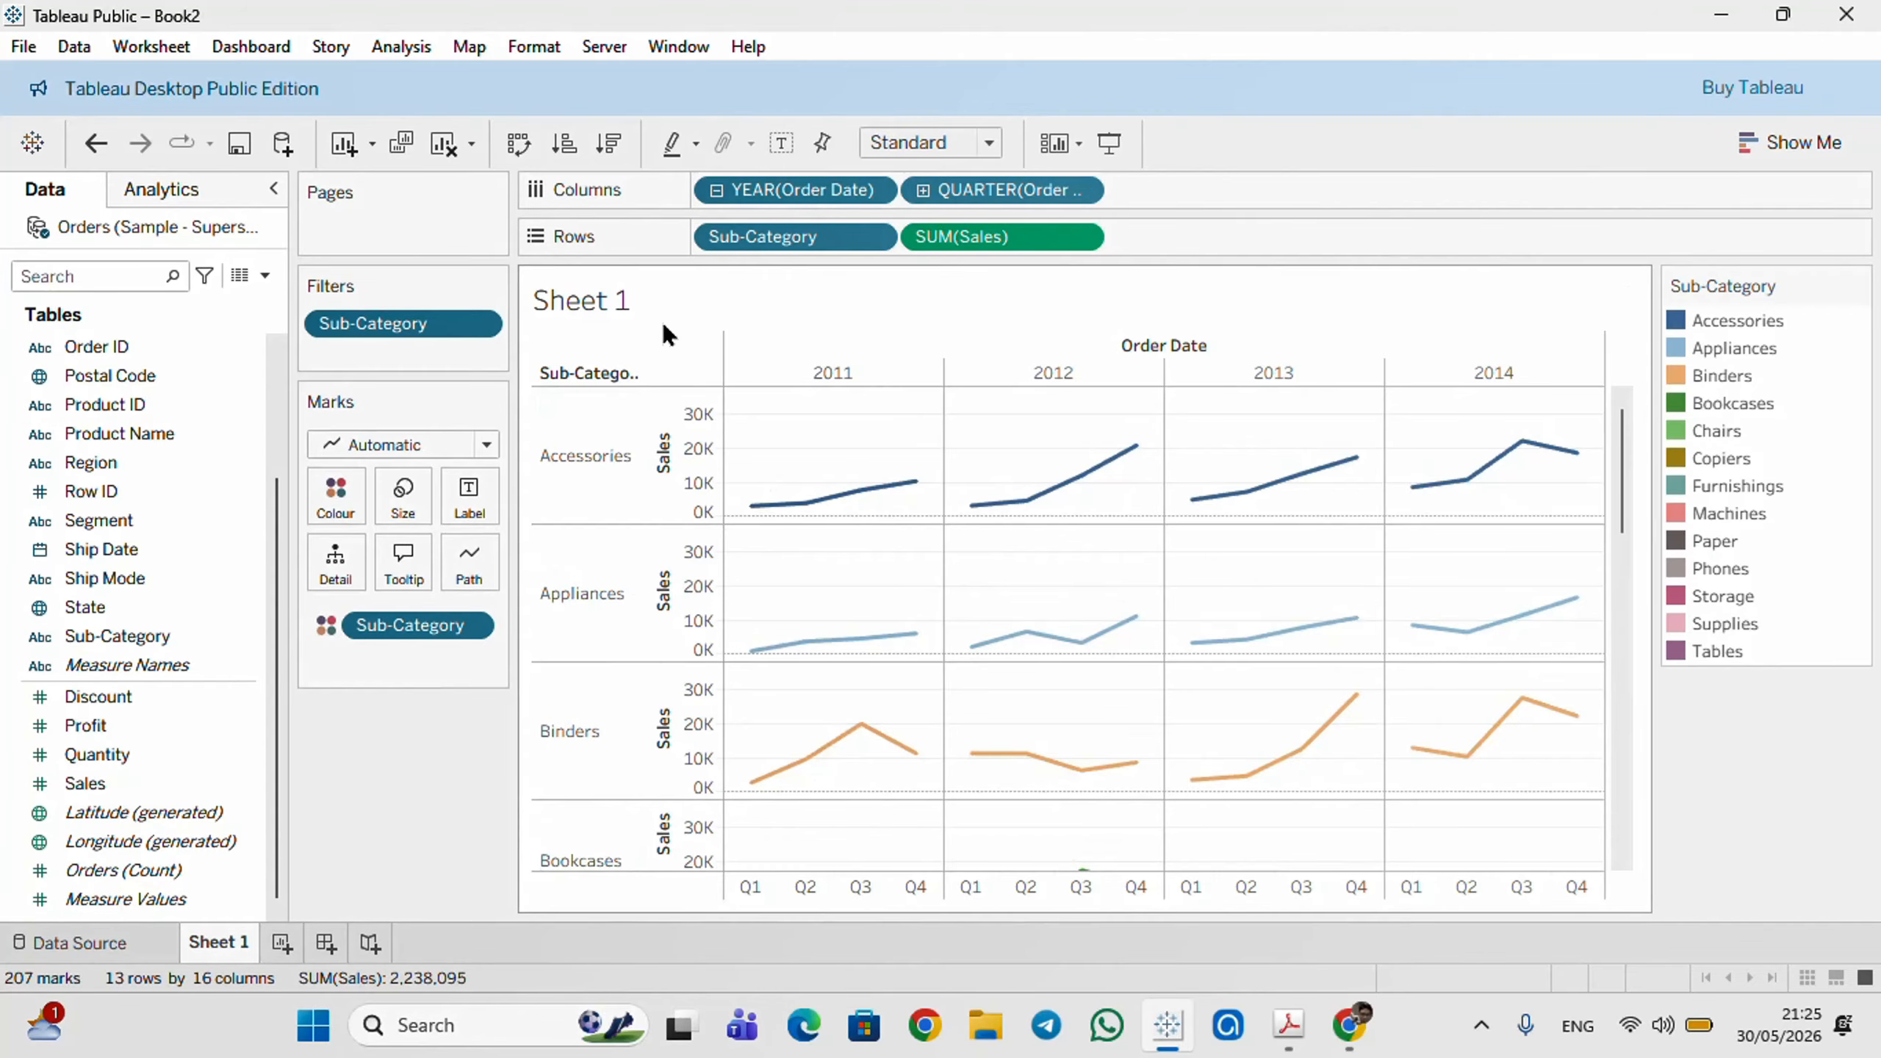
- Edit the Sub-Category filter condition so that the sum of Sales is at least 300,000, and apply it
{"action": "left_click", "coordinate": [475, 323]}
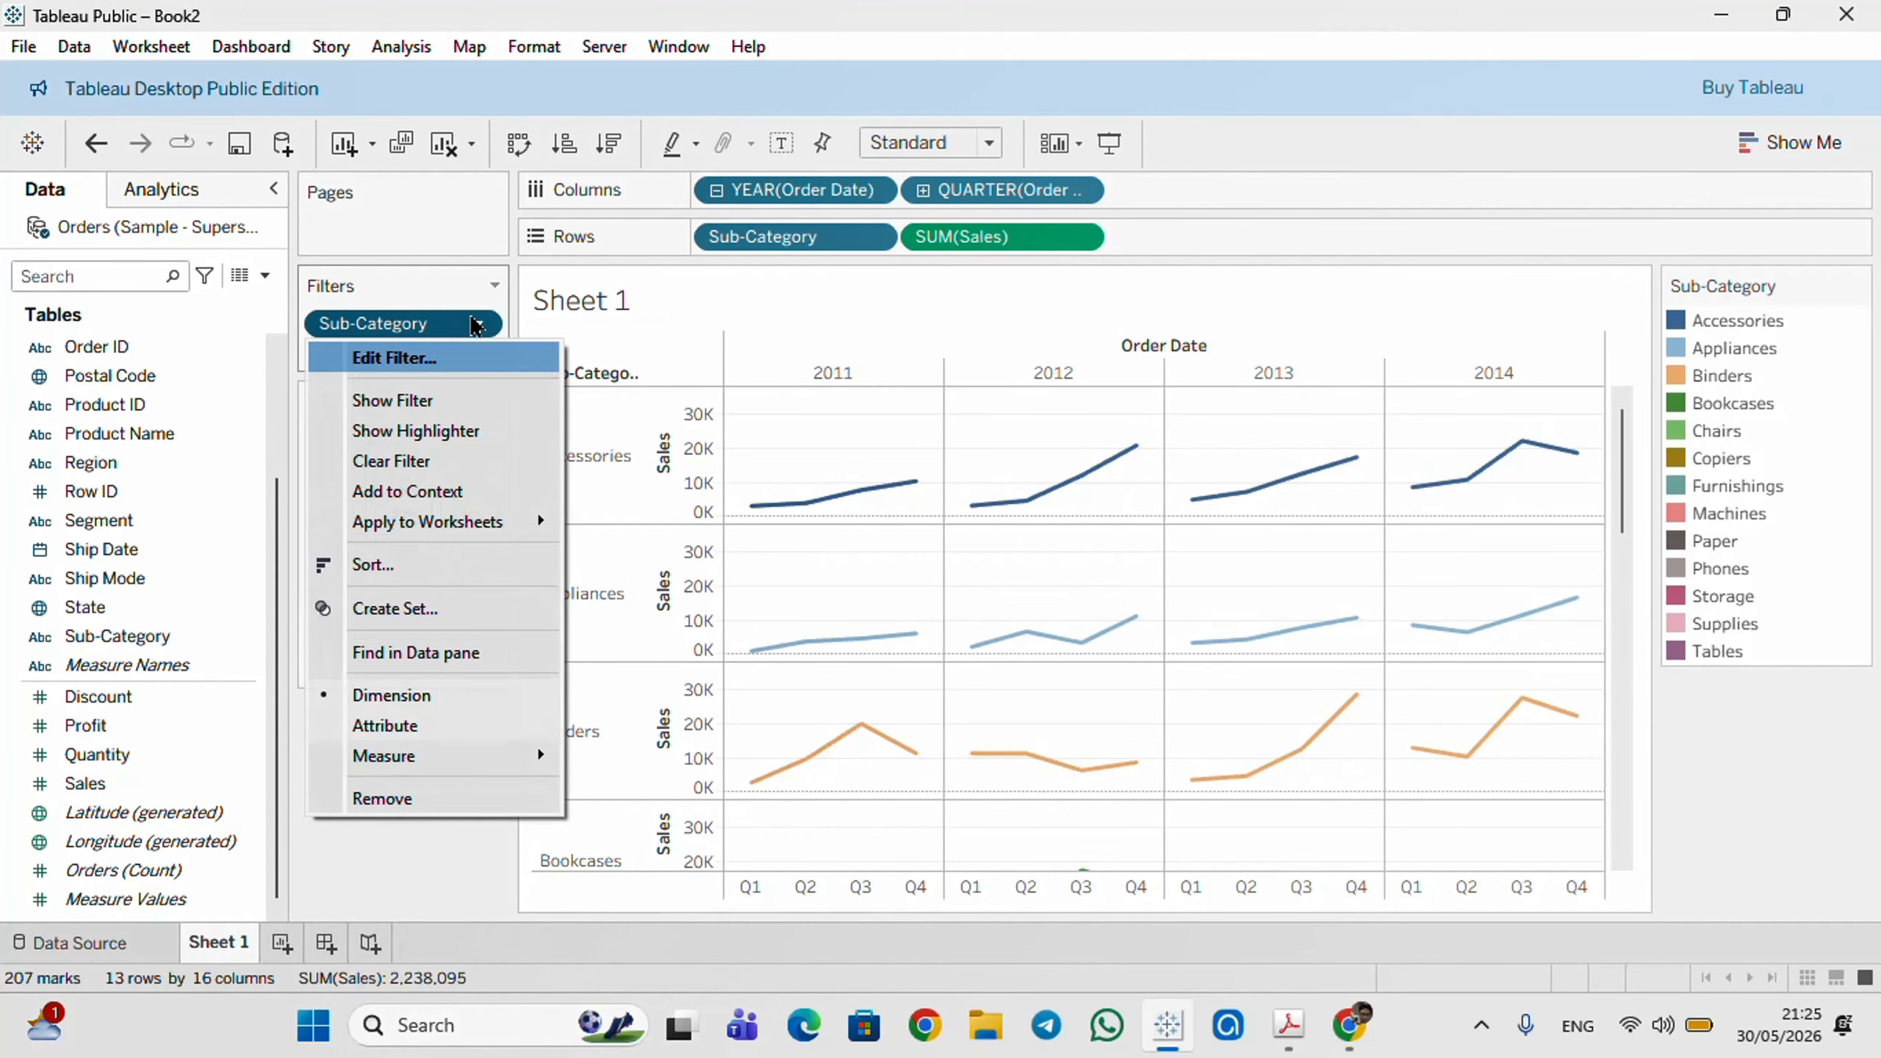
{"action": "left_click", "coordinate": [408, 361]}
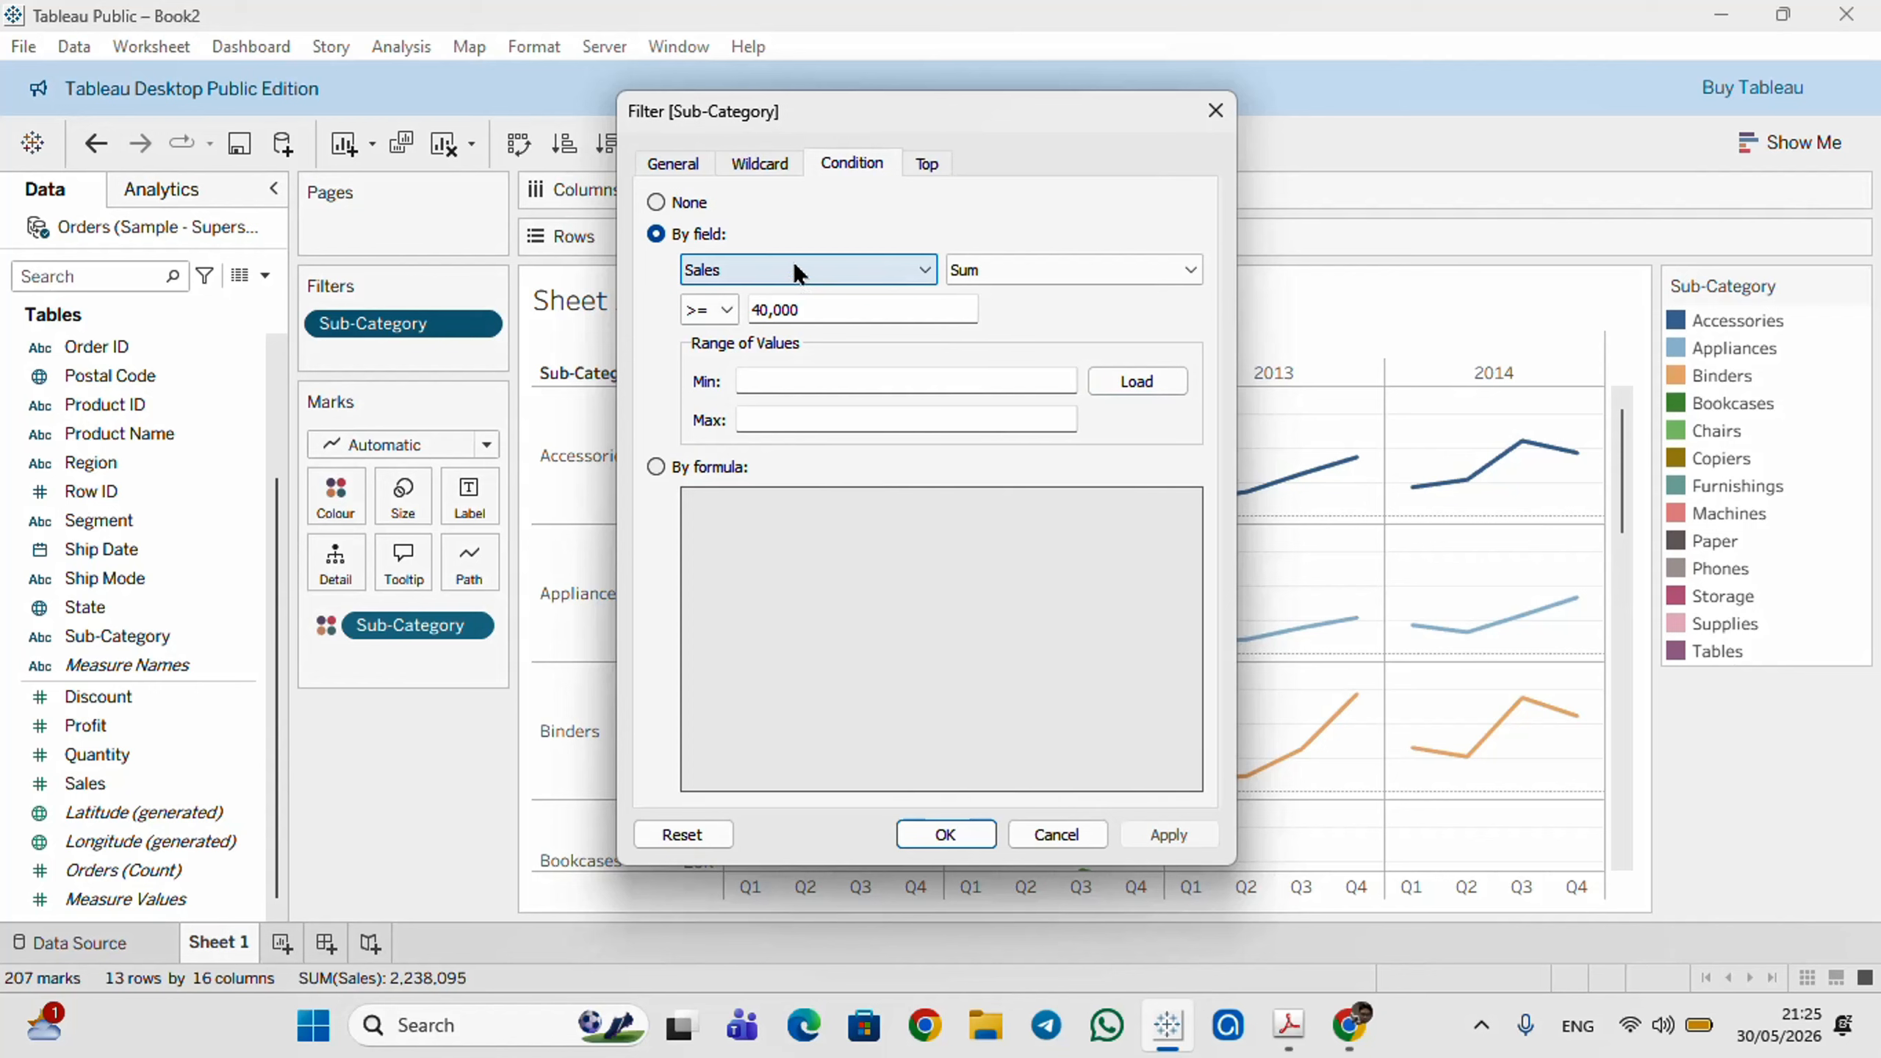
{"action": "left_click", "coordinate": [816, 311]}
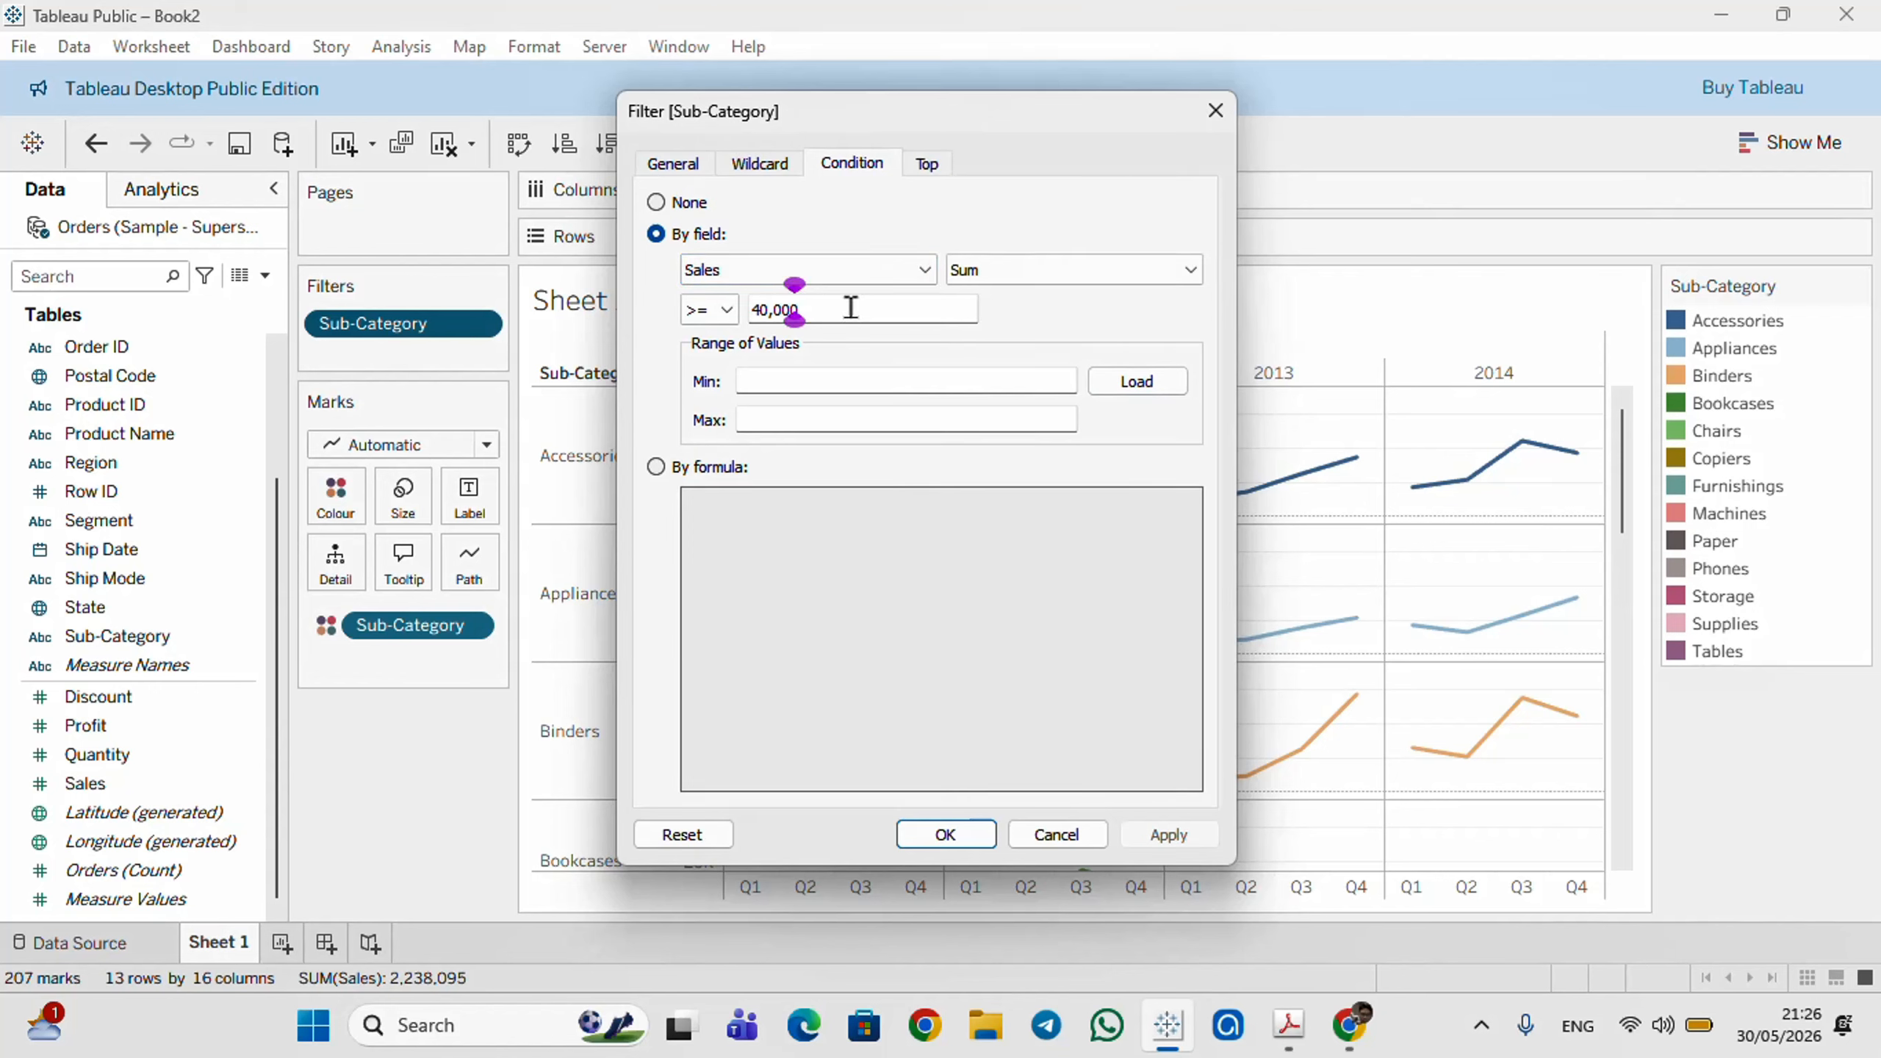
{"action": "left_click", "coordinate": [757, 311]}
{"action": "type", "text": "3"}
{"action": "key", "text": "Delete"}
{"action": "left_click", "coordinate": [828, 315]}
{"action": "type", "text": "0"}
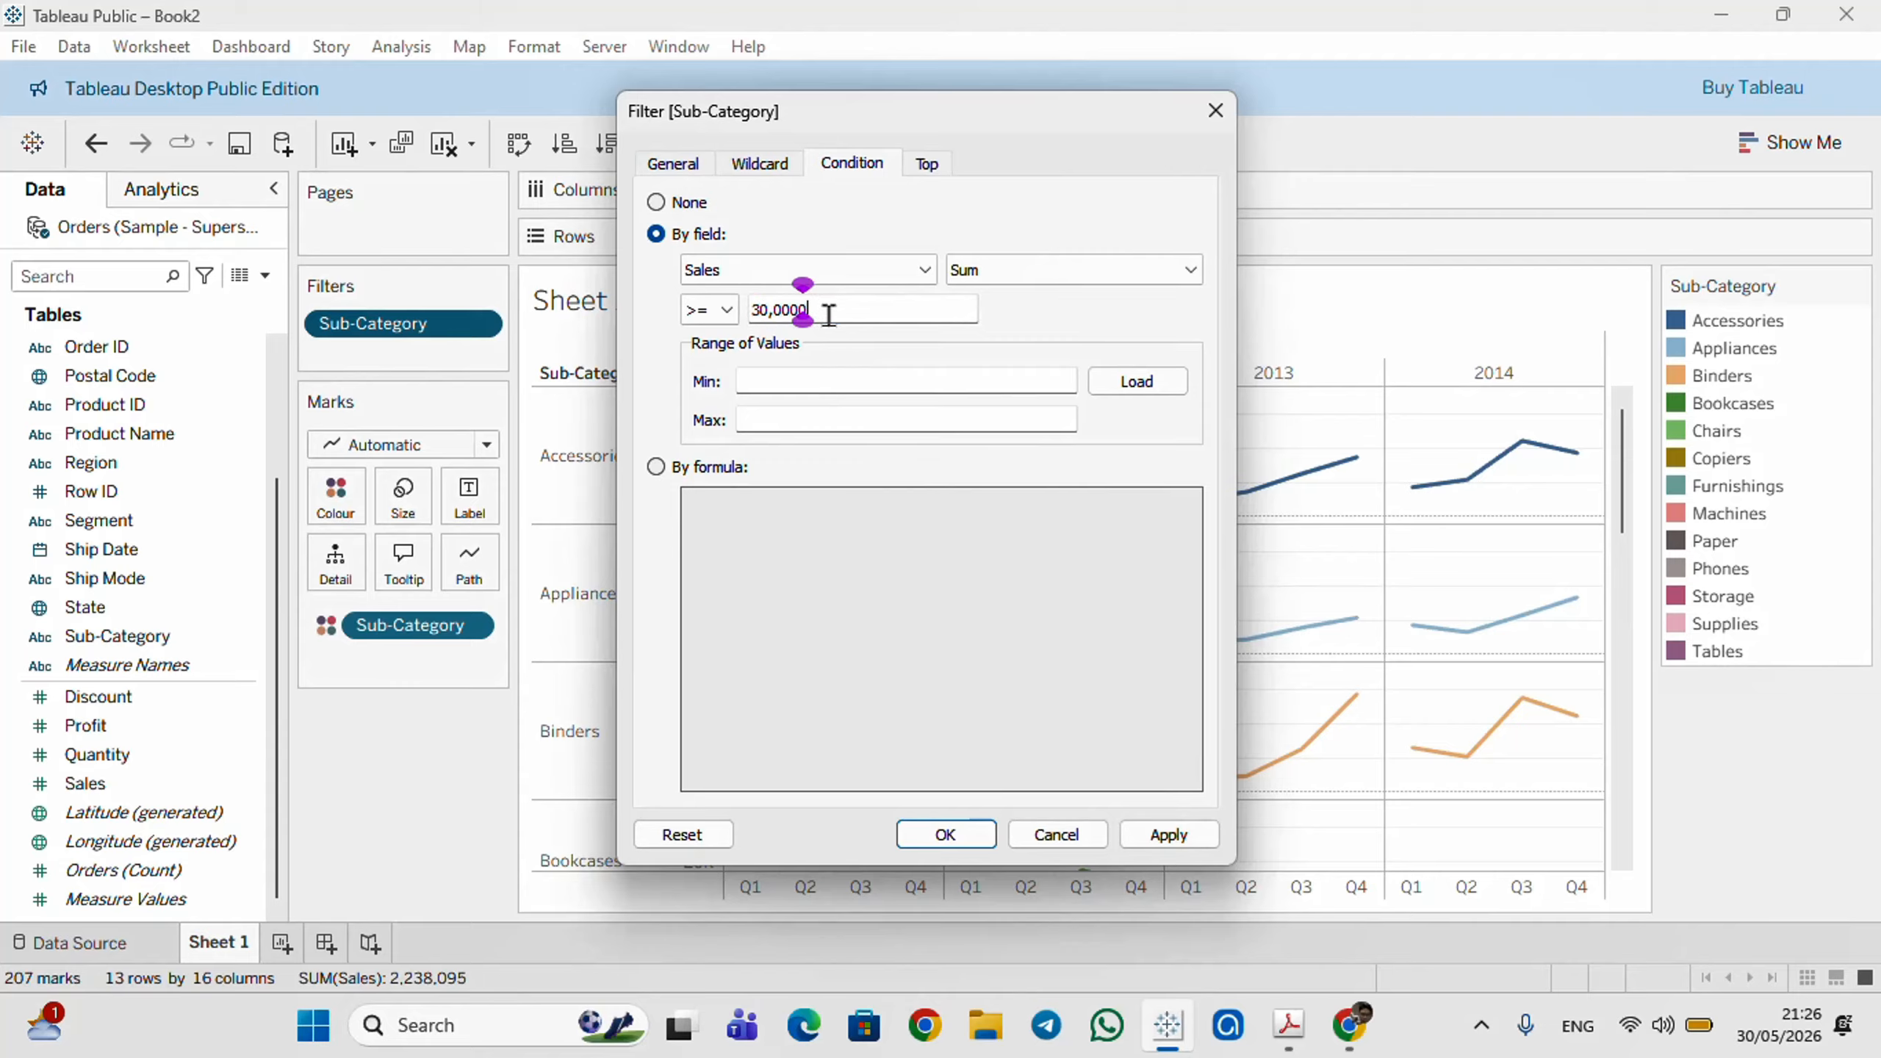
{"action": "left_click", "coordinate": [772, 312]}
{"action": "key", "text": "BackSpace"}
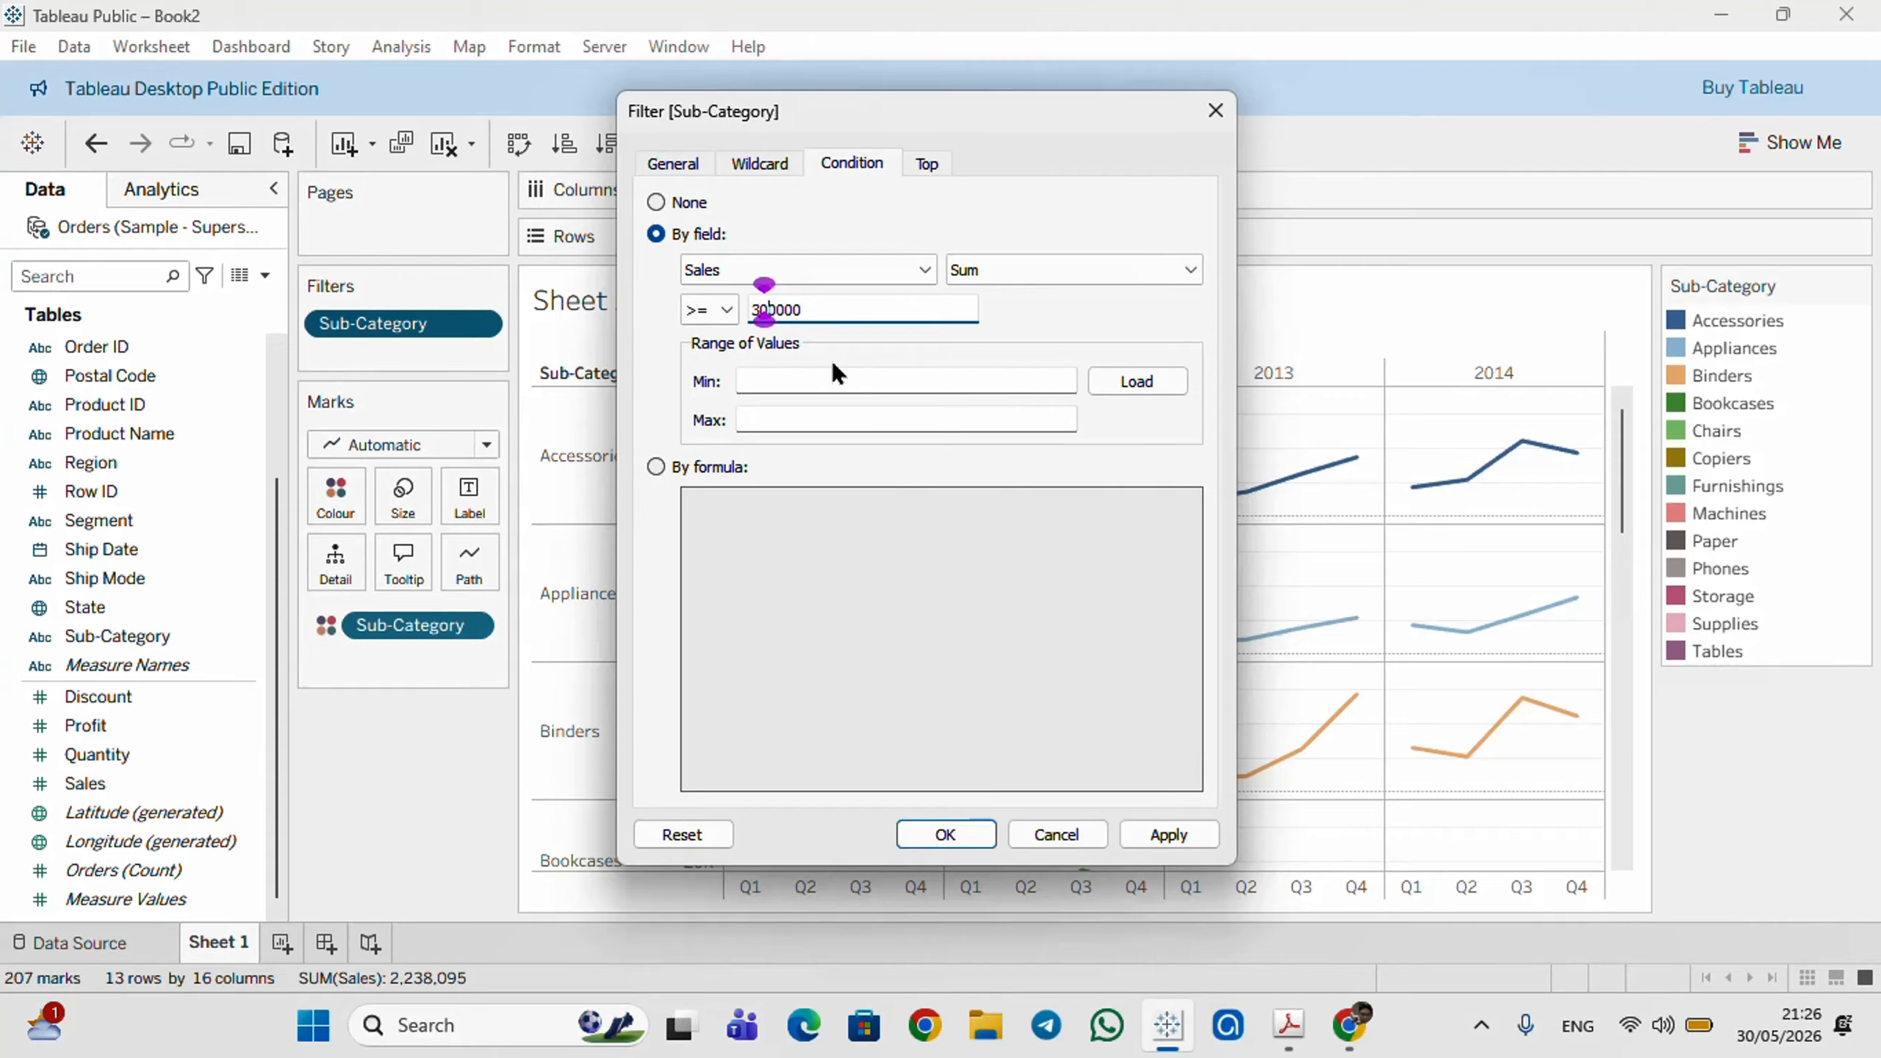
{"action": "left_click", "coordinate": [900, 311]}
{"action": "left_click", "coordinate": [1161, 833]}
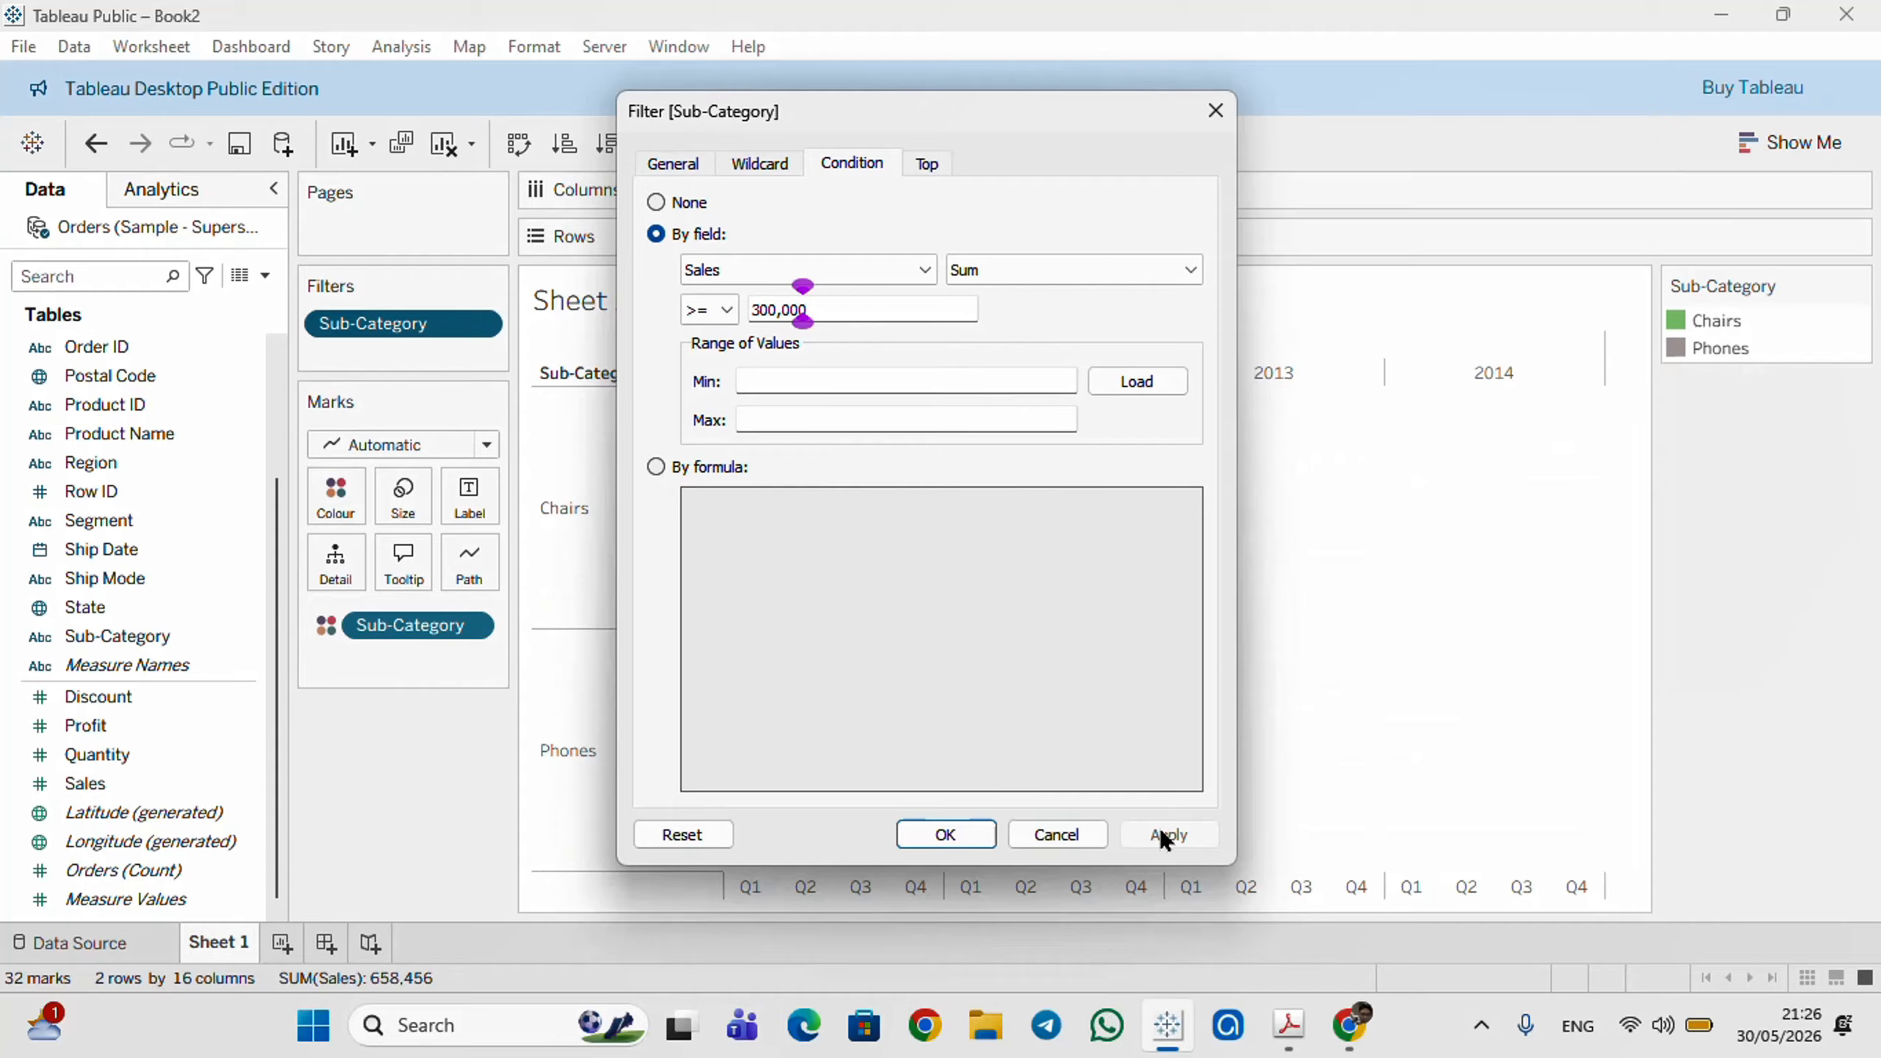
{"action": "left_click", "coordinate": [942, 835]}
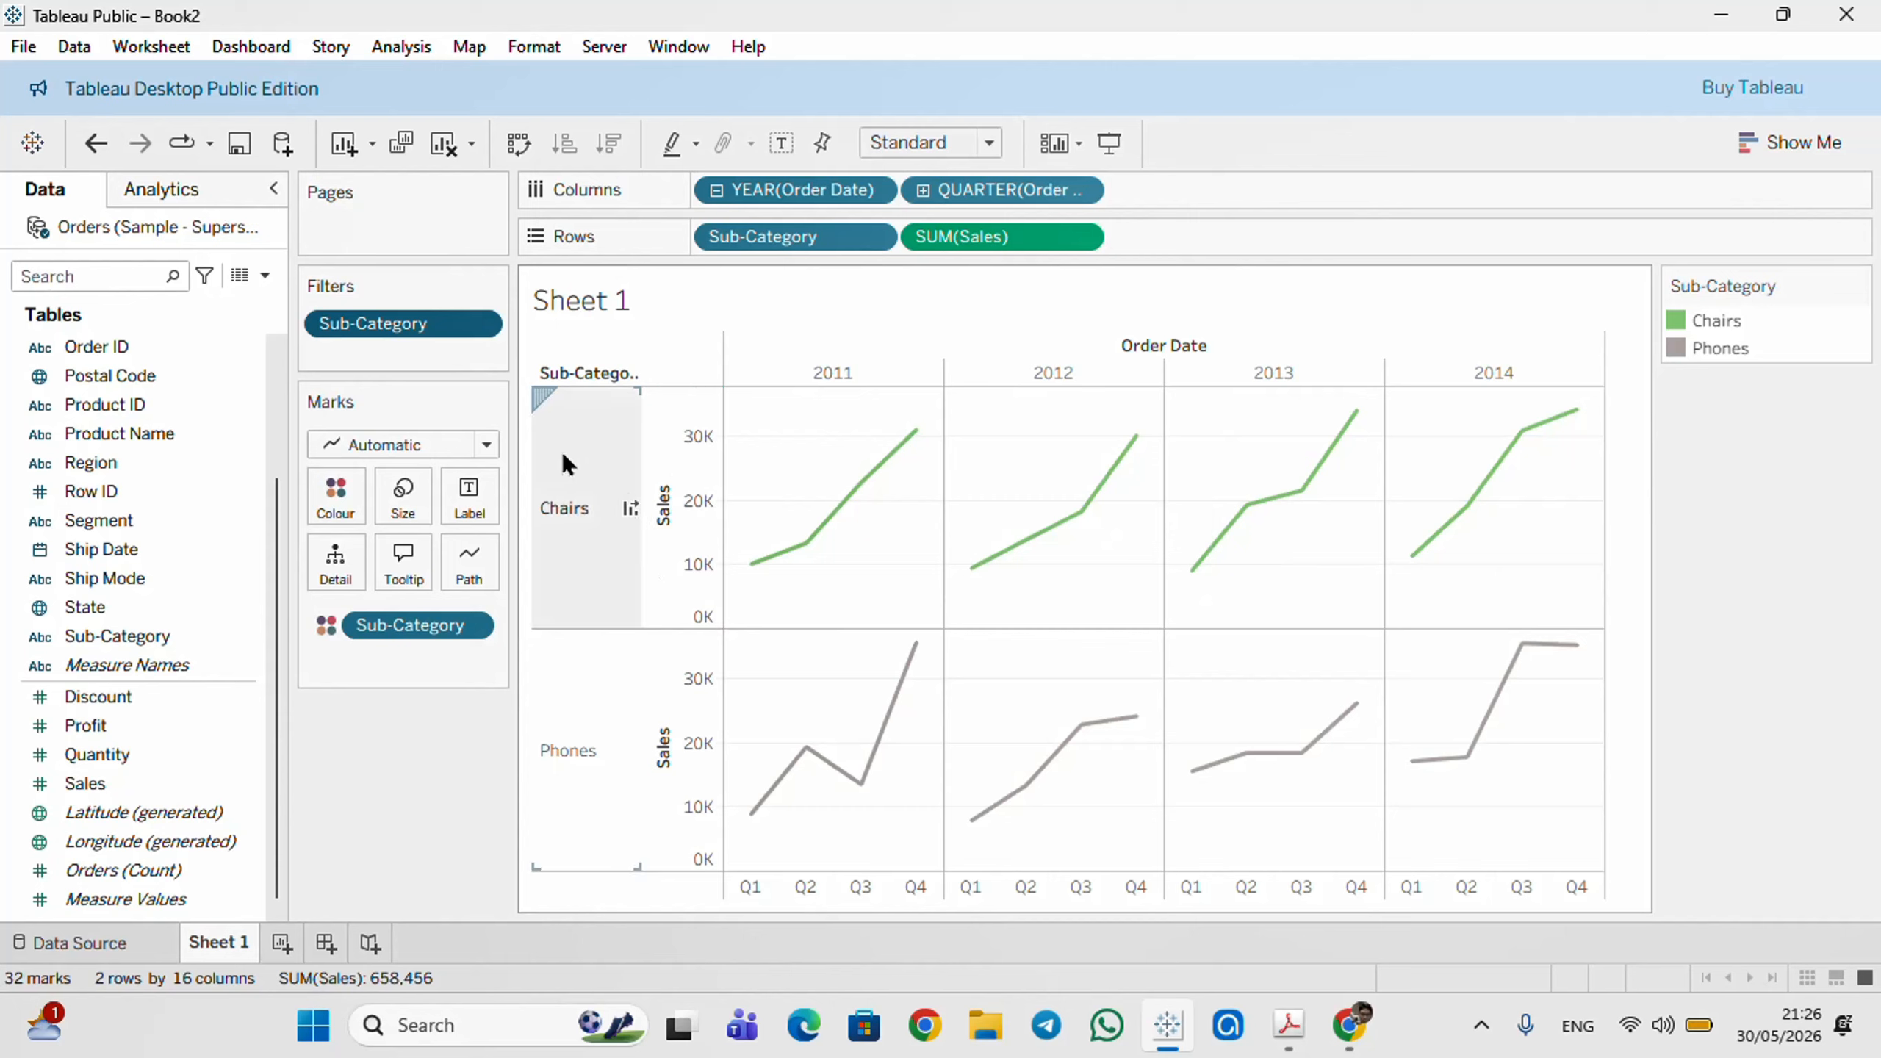
- Reopen the Sub-Category filter condition, clear its Sales threshold value and apply the change
{"action": "left_click", "coordinate": [481, 335]}
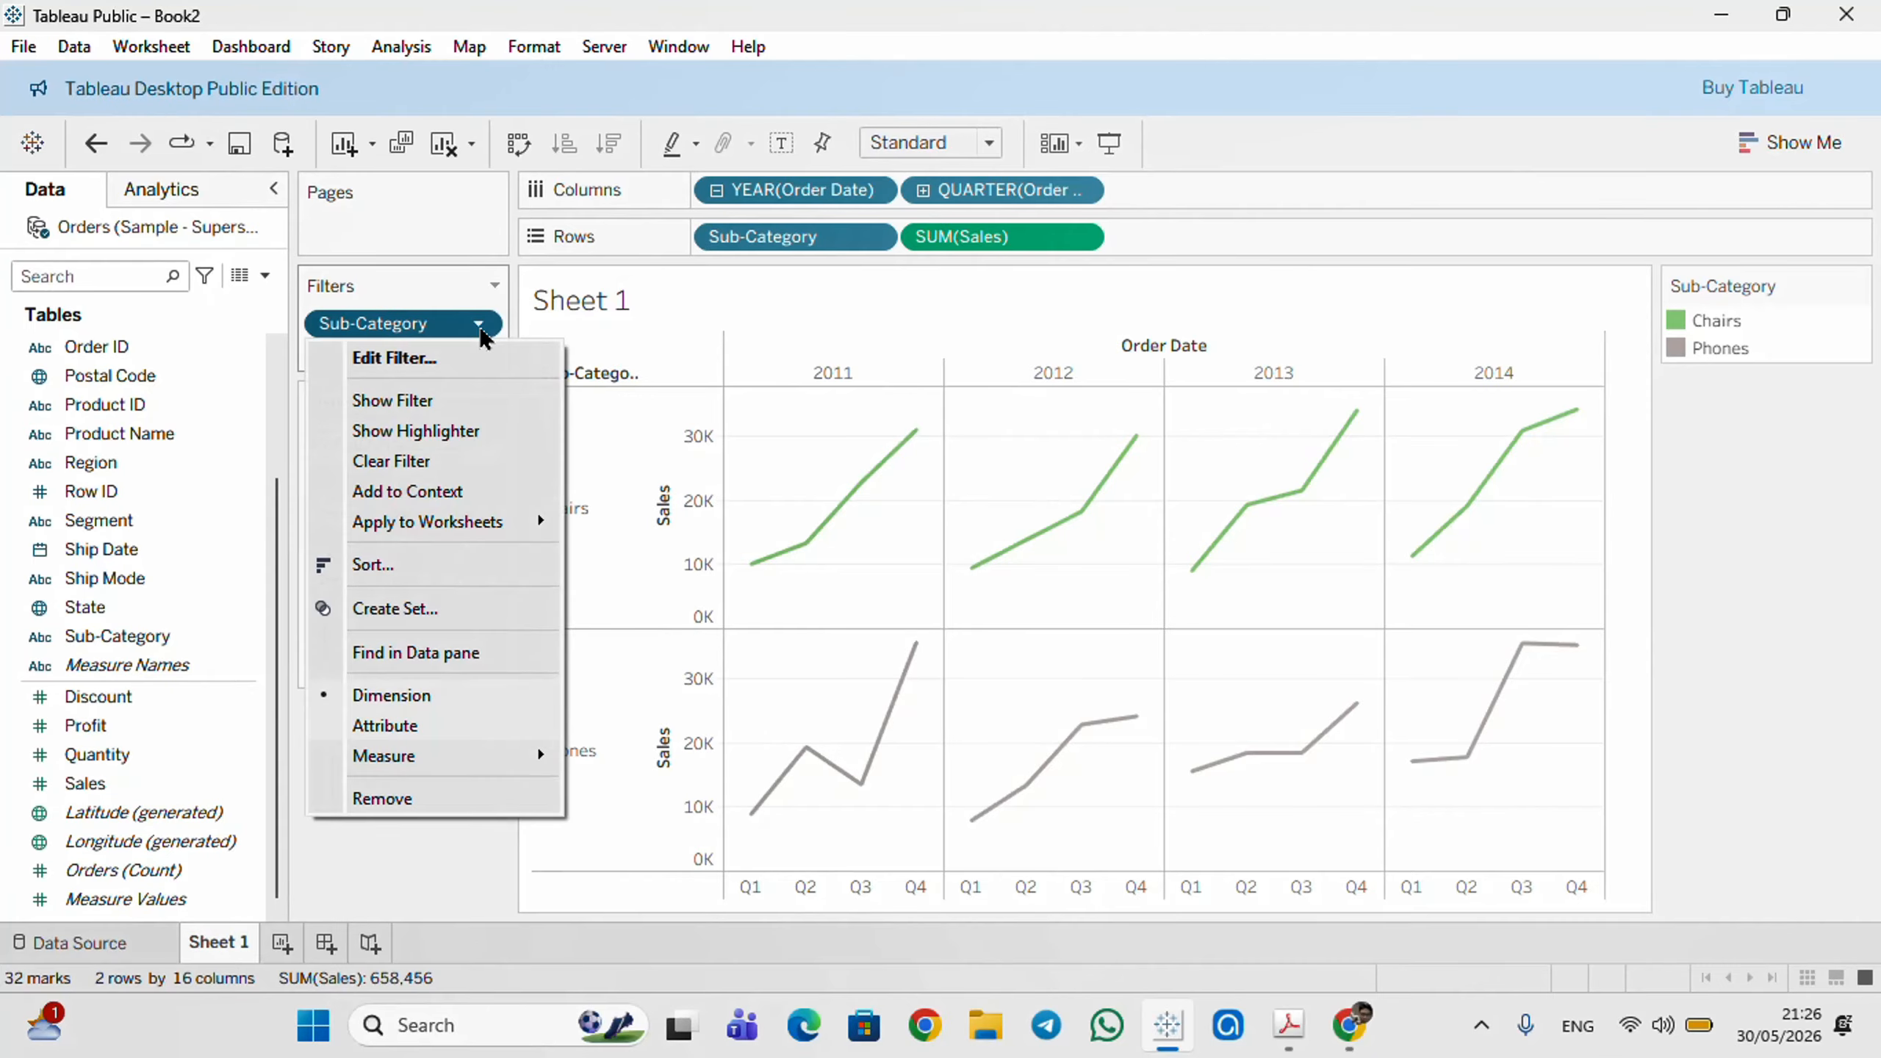
{"action": "left_click", "coordinate": [406, 358]}
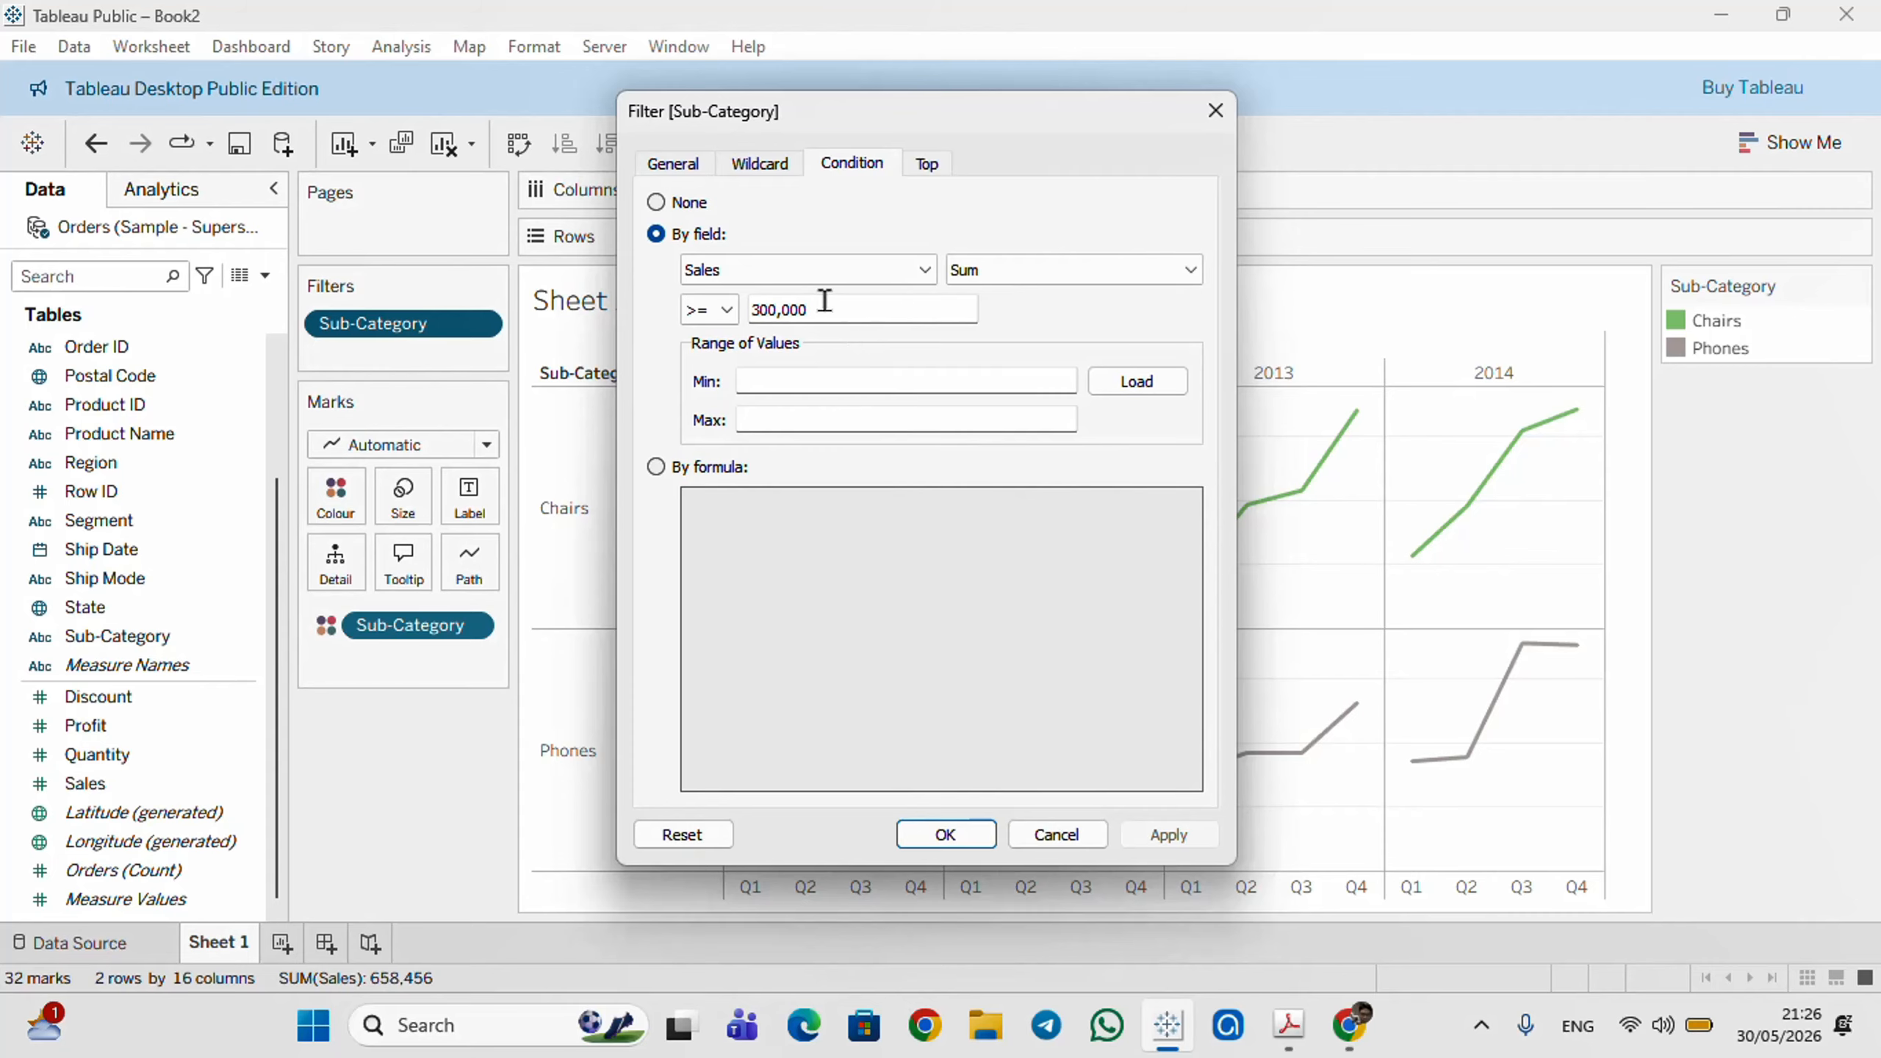
{"action": "left_click", "coordinate": [915, 268]}
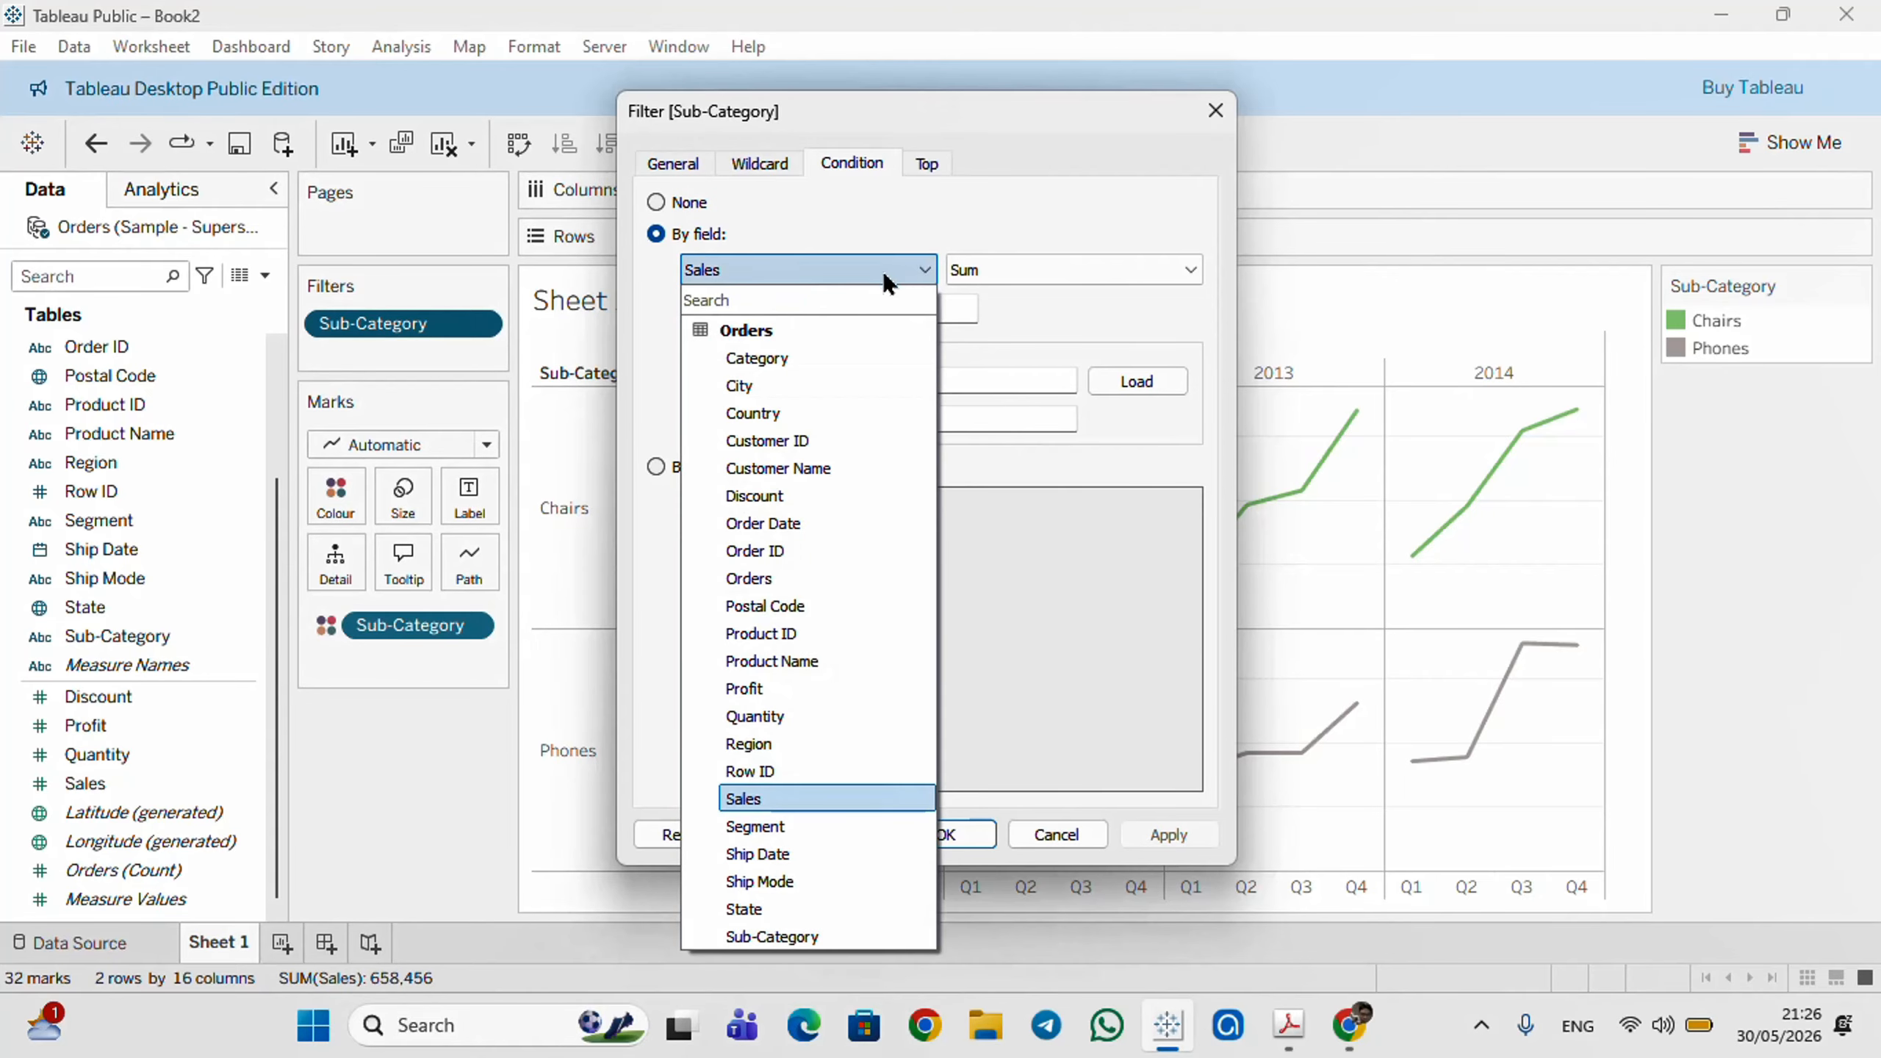
{"action": "left_click", "coordinate": [1035, 280]}
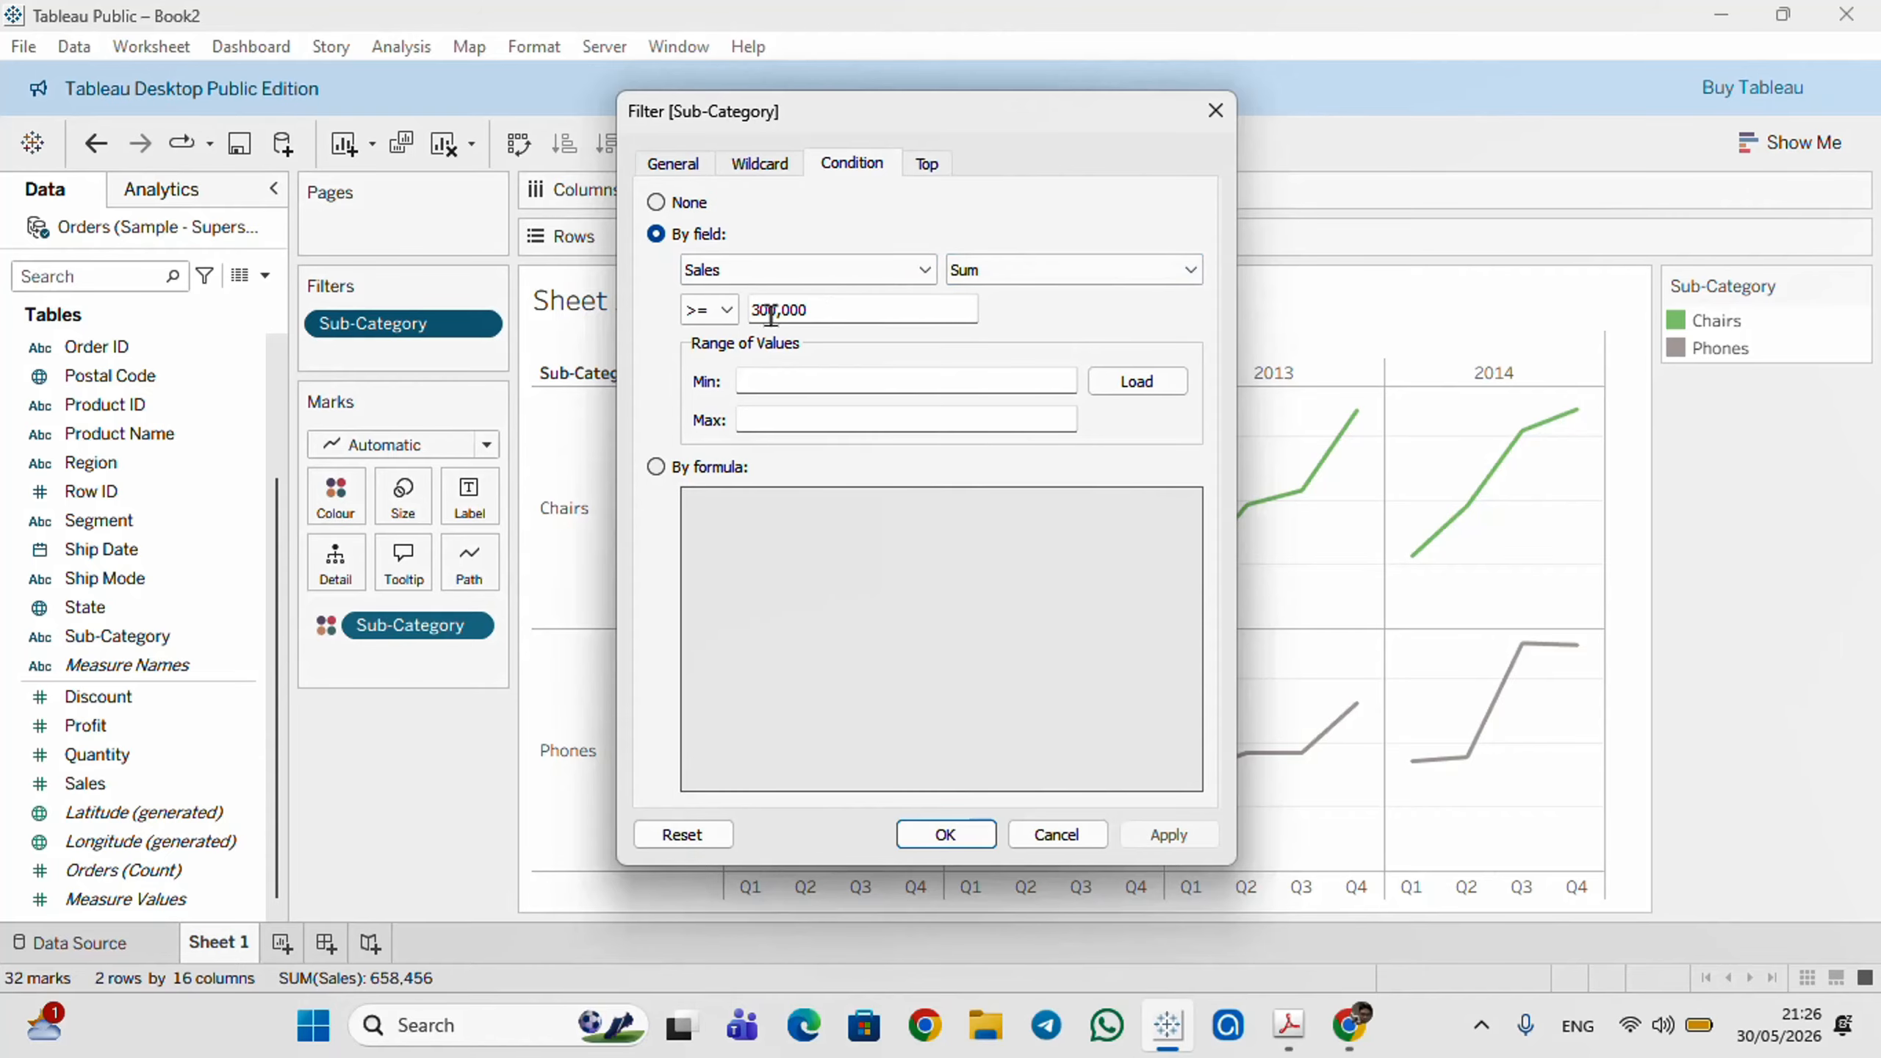
{"action": "left_click", "coordinate": [718, 309]}
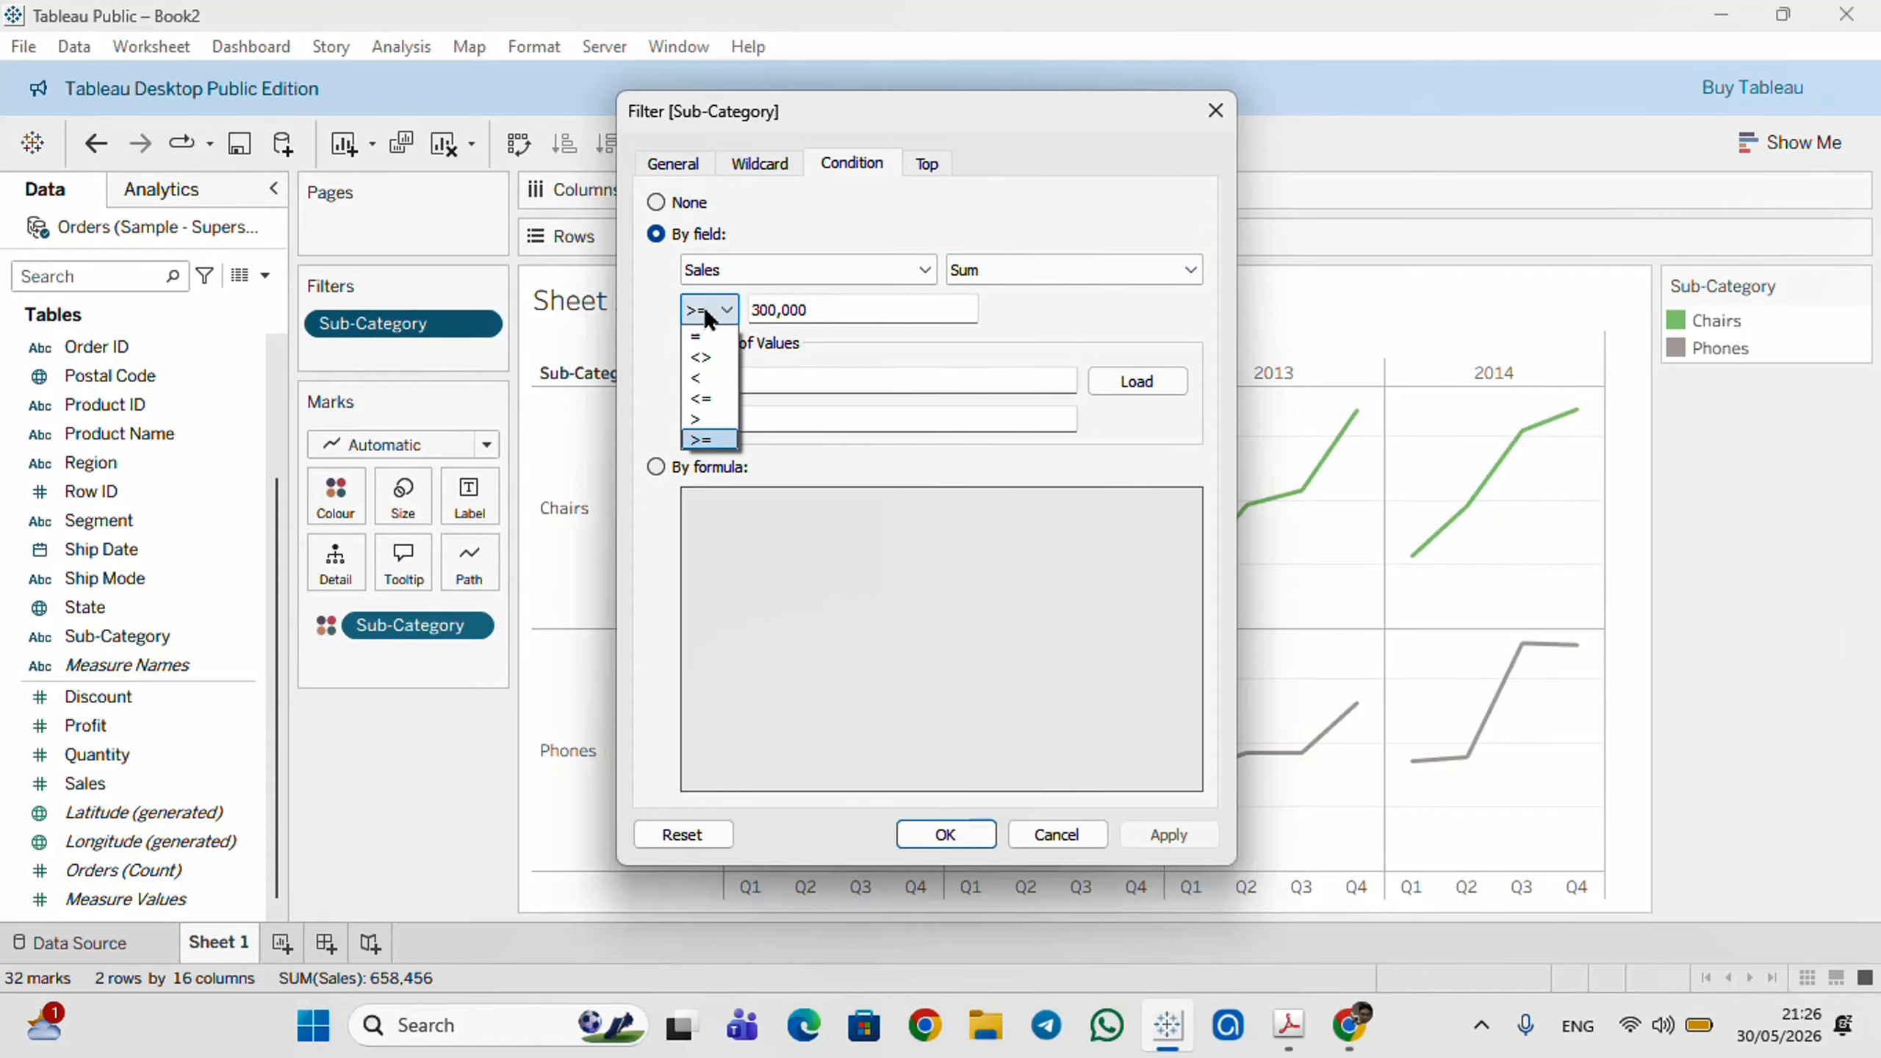
{"action": "left_click", "coordinate": [823, 303]}
{"action": "key", "text": "BackSpace"}
{"action": "key", "text": "BackSpace"}
{"action": "key", "text": "BackSpace"}
{"action": "key", "text": "BackSpace"}
{"action": "key", "text": "BackSpace"}
{"action": "key", "text": "BackSpace"}
{"action": "key", "text": "BackSpace"}
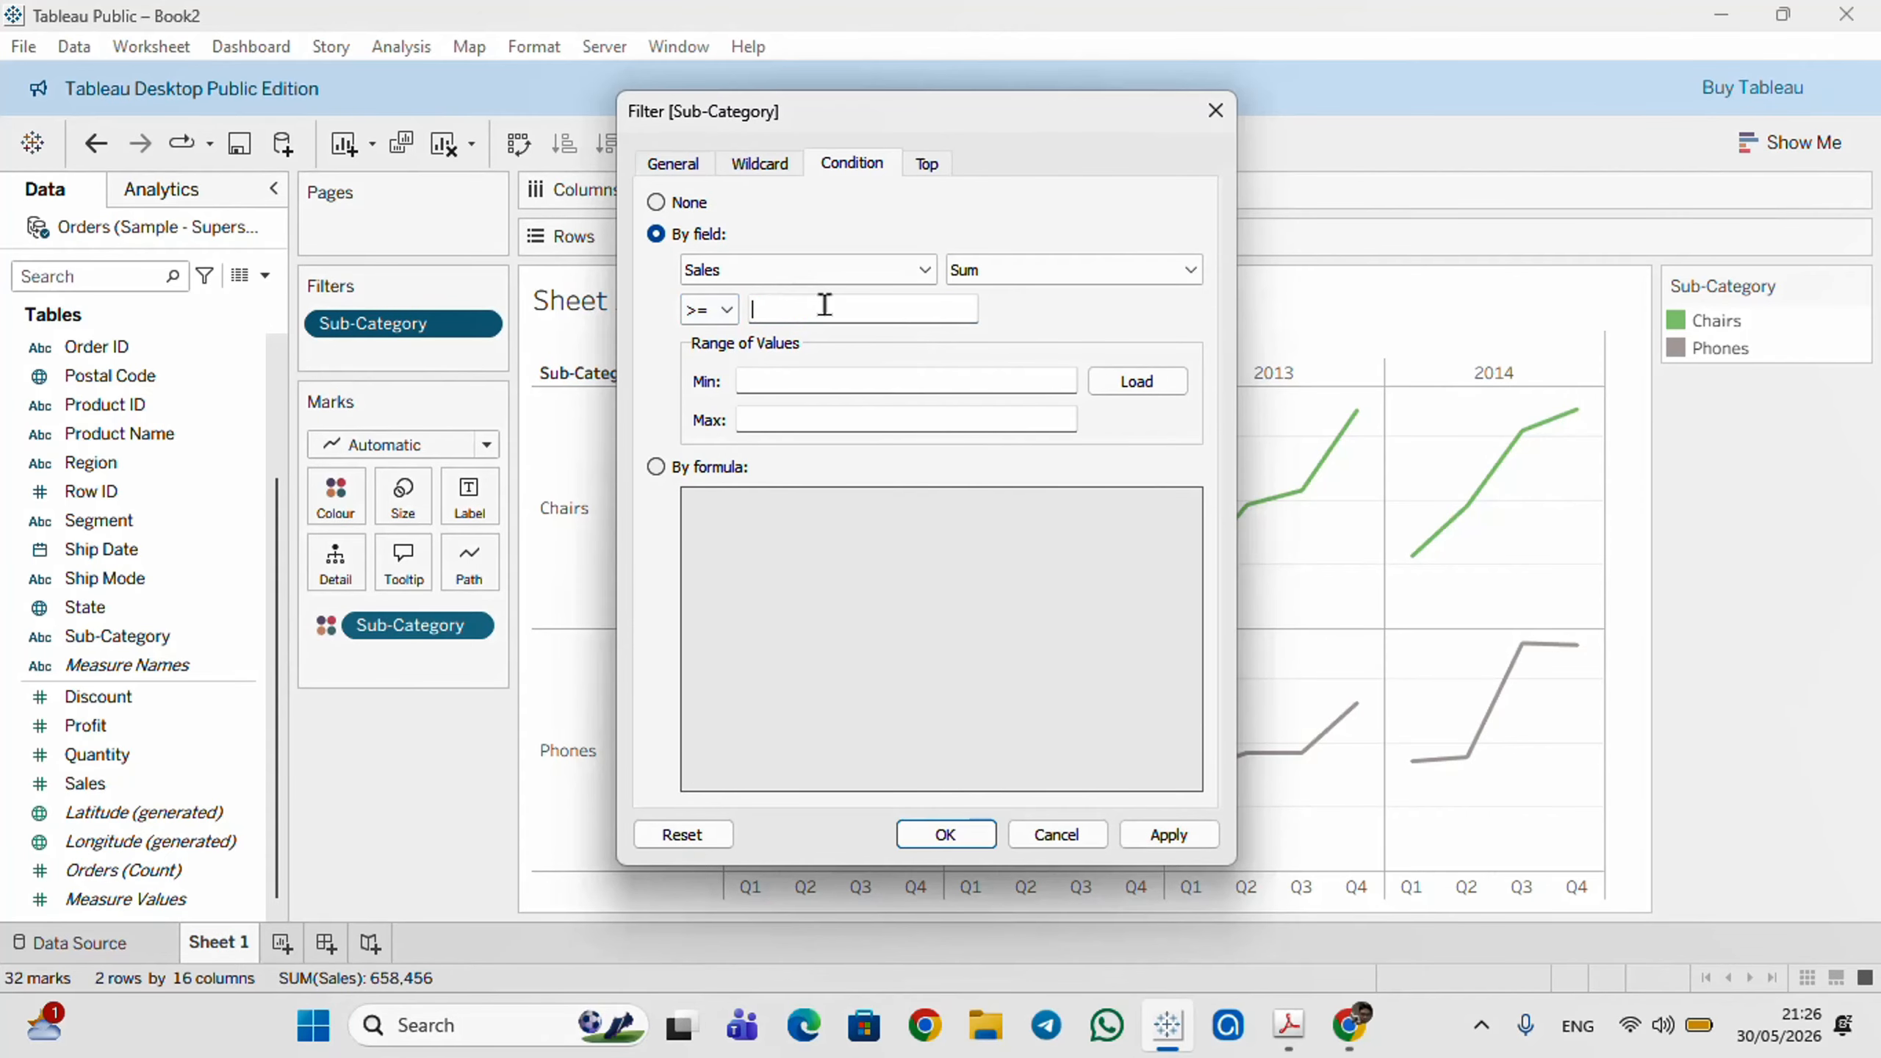
{"action": "left_click", "coordinate": [1197, 833]}
{"action": "left_click", "coordinate": [970, 835]}
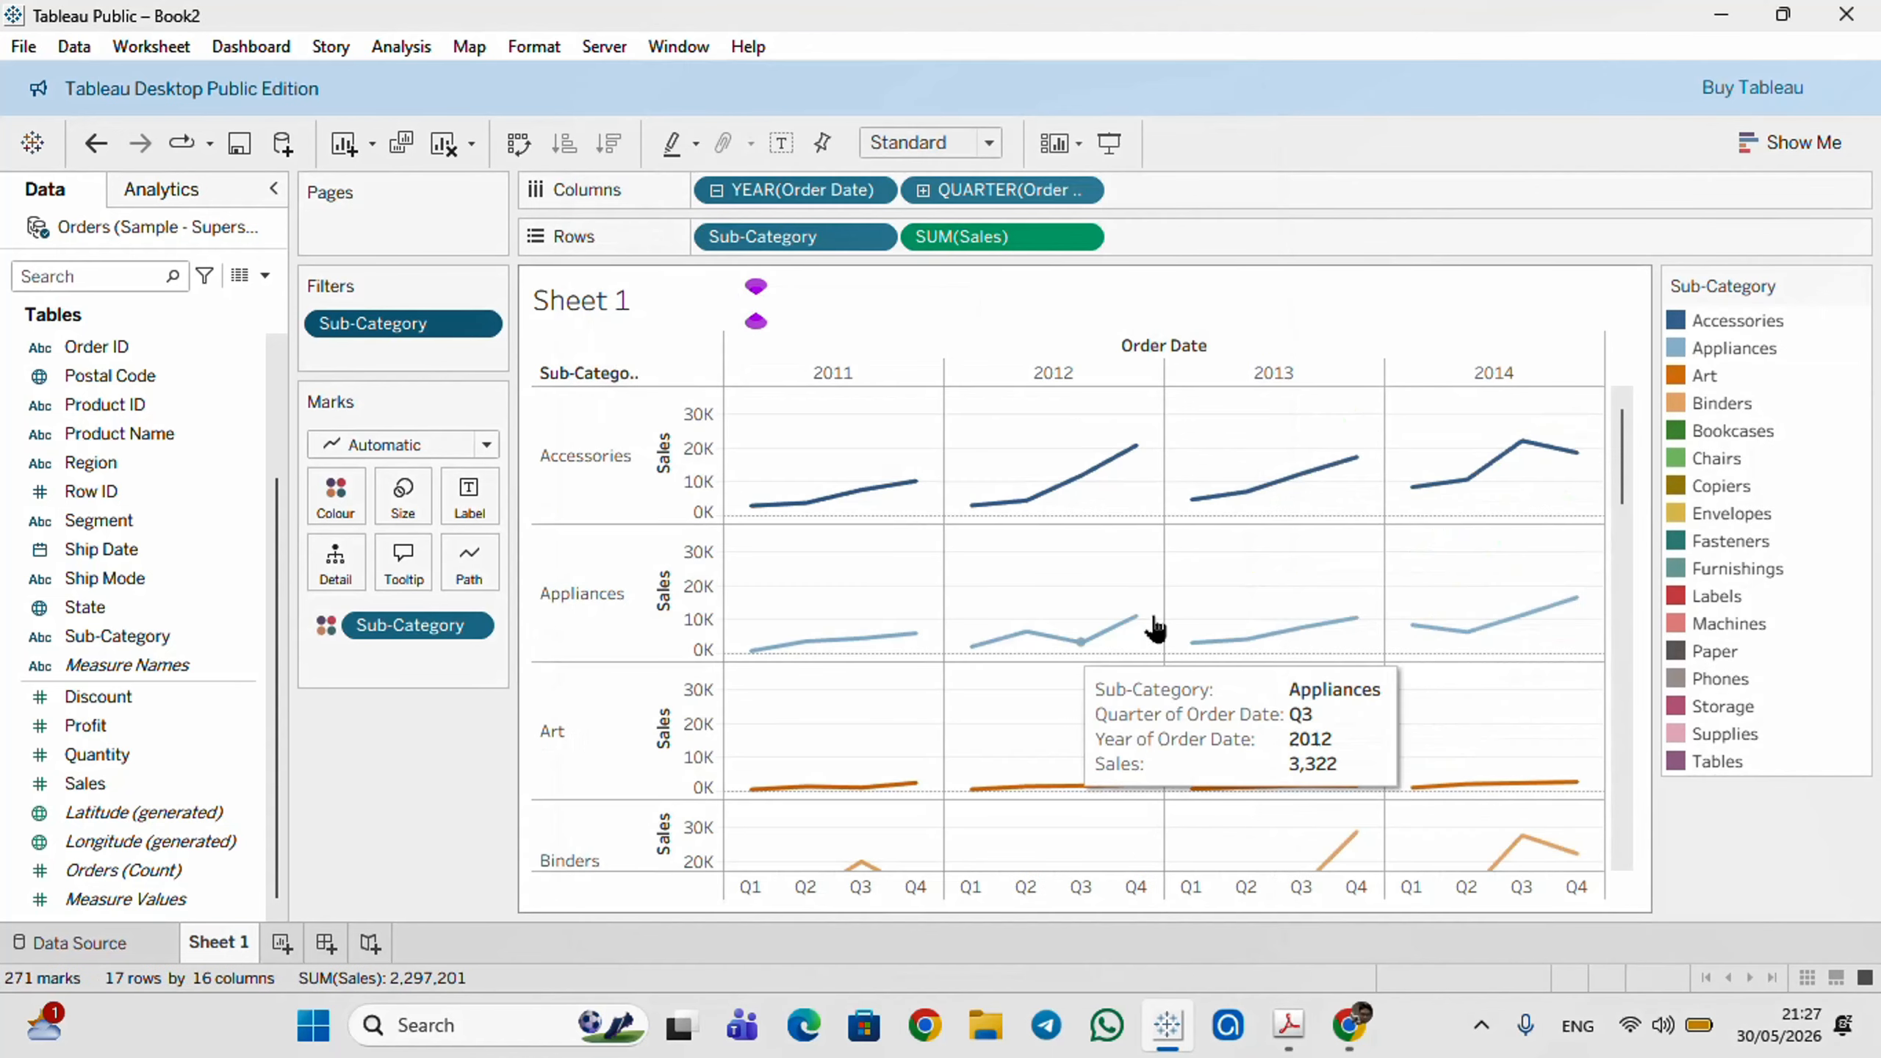
- Look through the line charts of all sub-categories, from Accessories down to Tables
{"action": "scroll", "coordinate": [1201, 642], "scroll_direction": "down", "scroll_amount": 10}
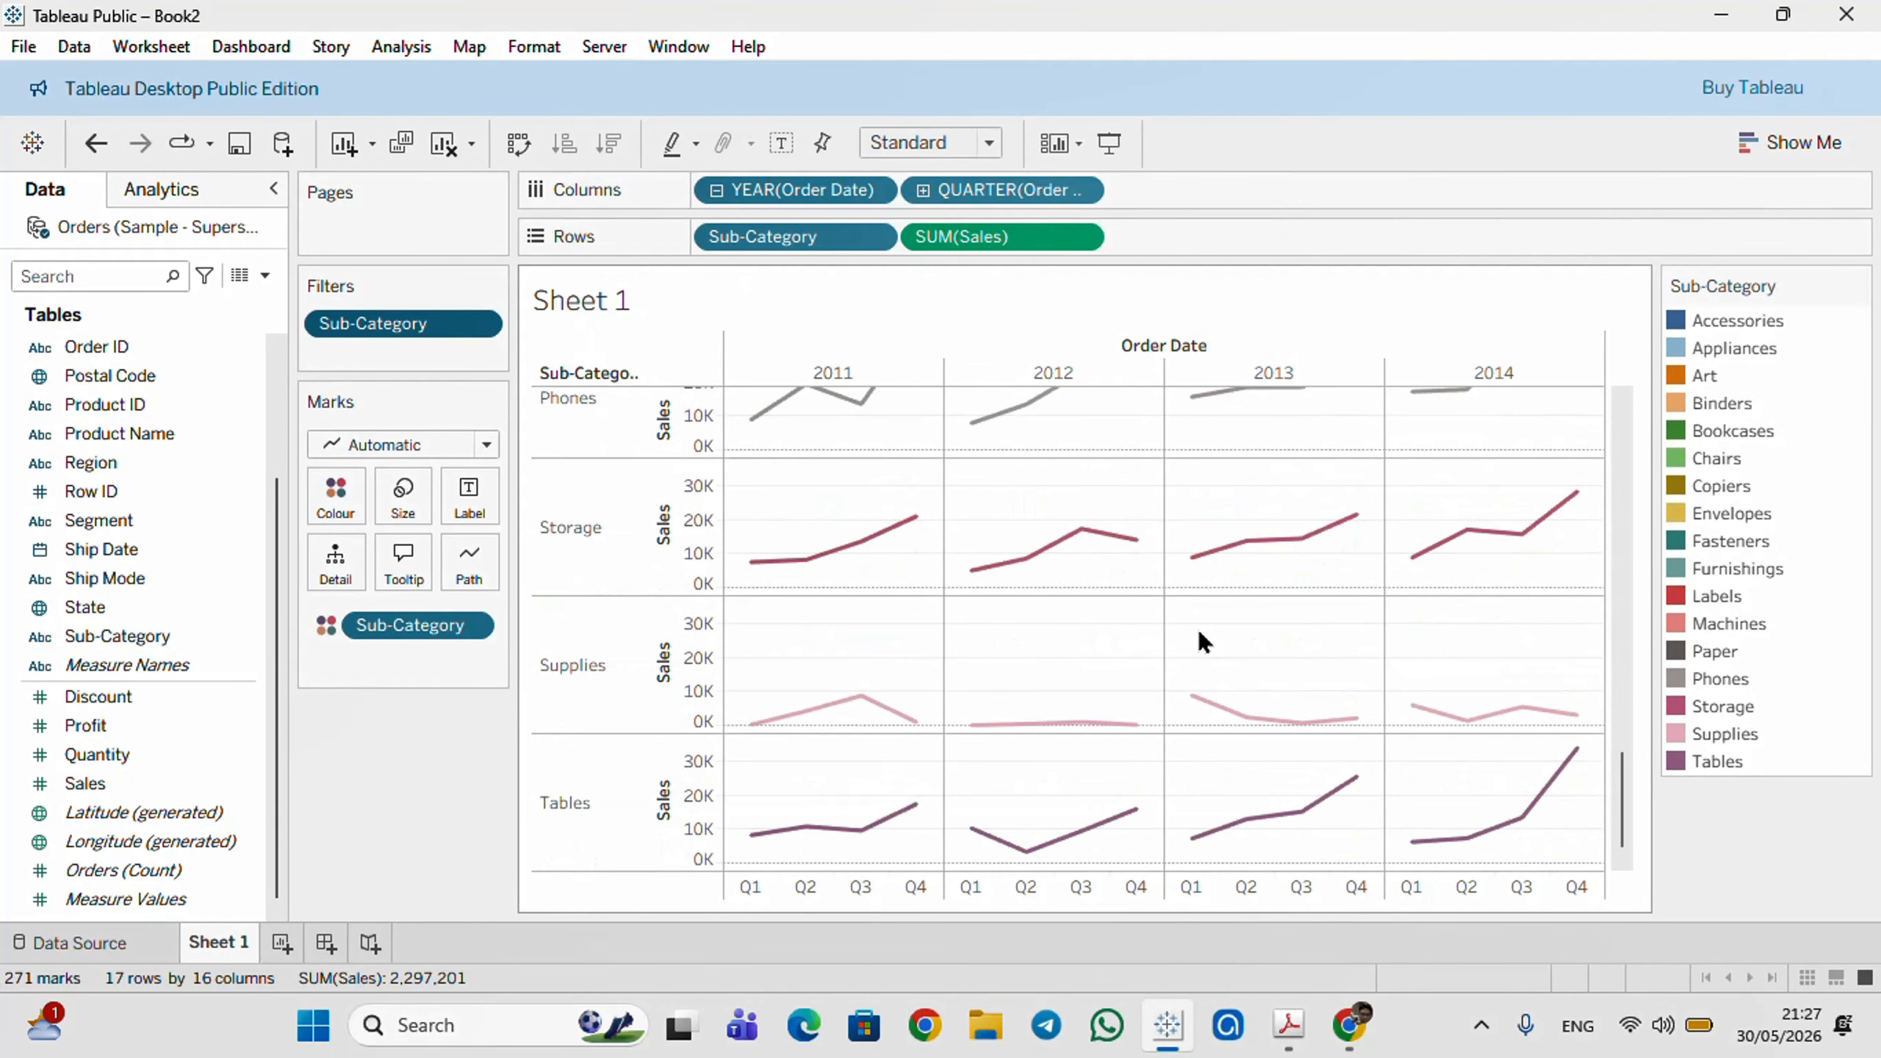
{"action": "scroll", "coordinate": [1199, 639], "scroll_direction": "up", "scroll_amount": 10}
{"action": "scroll", "coordinate": [1196, 628], "scroll_direction": "down", "scroll_amount": 10}
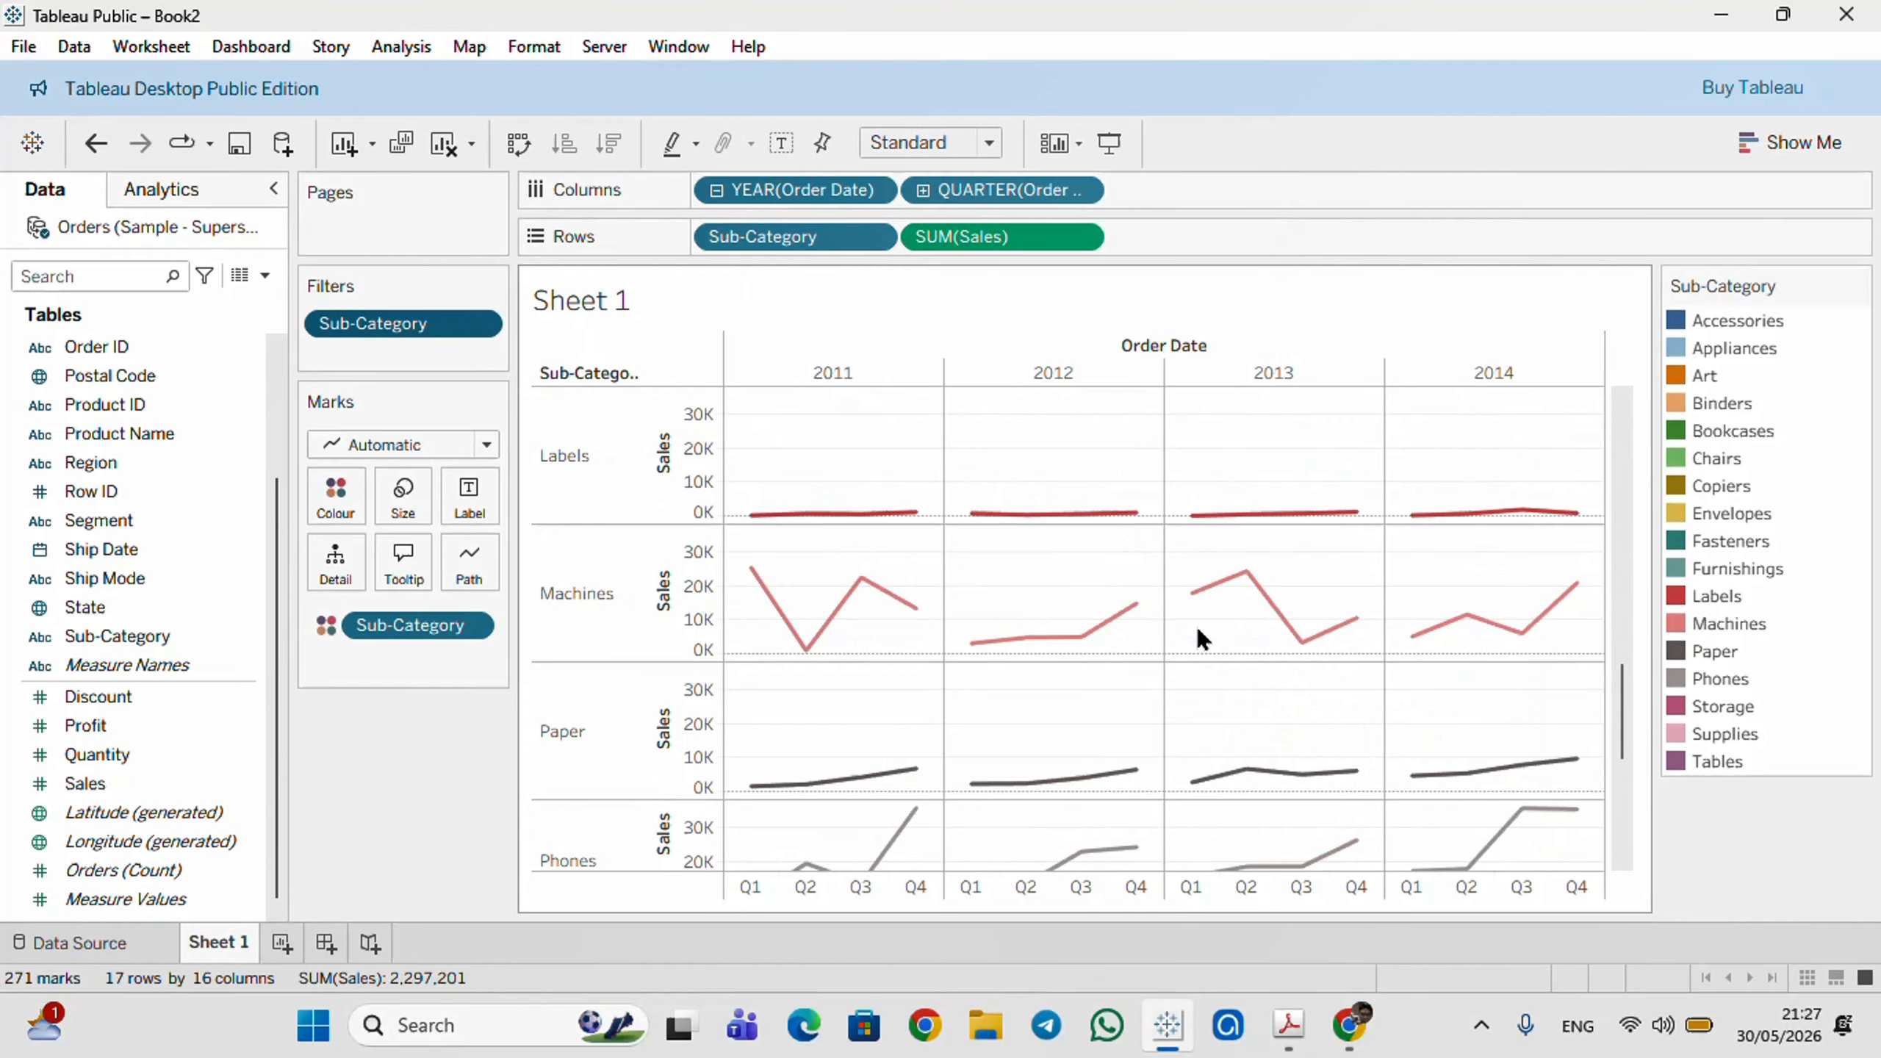
{"action": "scroll", "coordinate": [1197, 628], "scroll_direction": "up", "scroll_amount": 10}
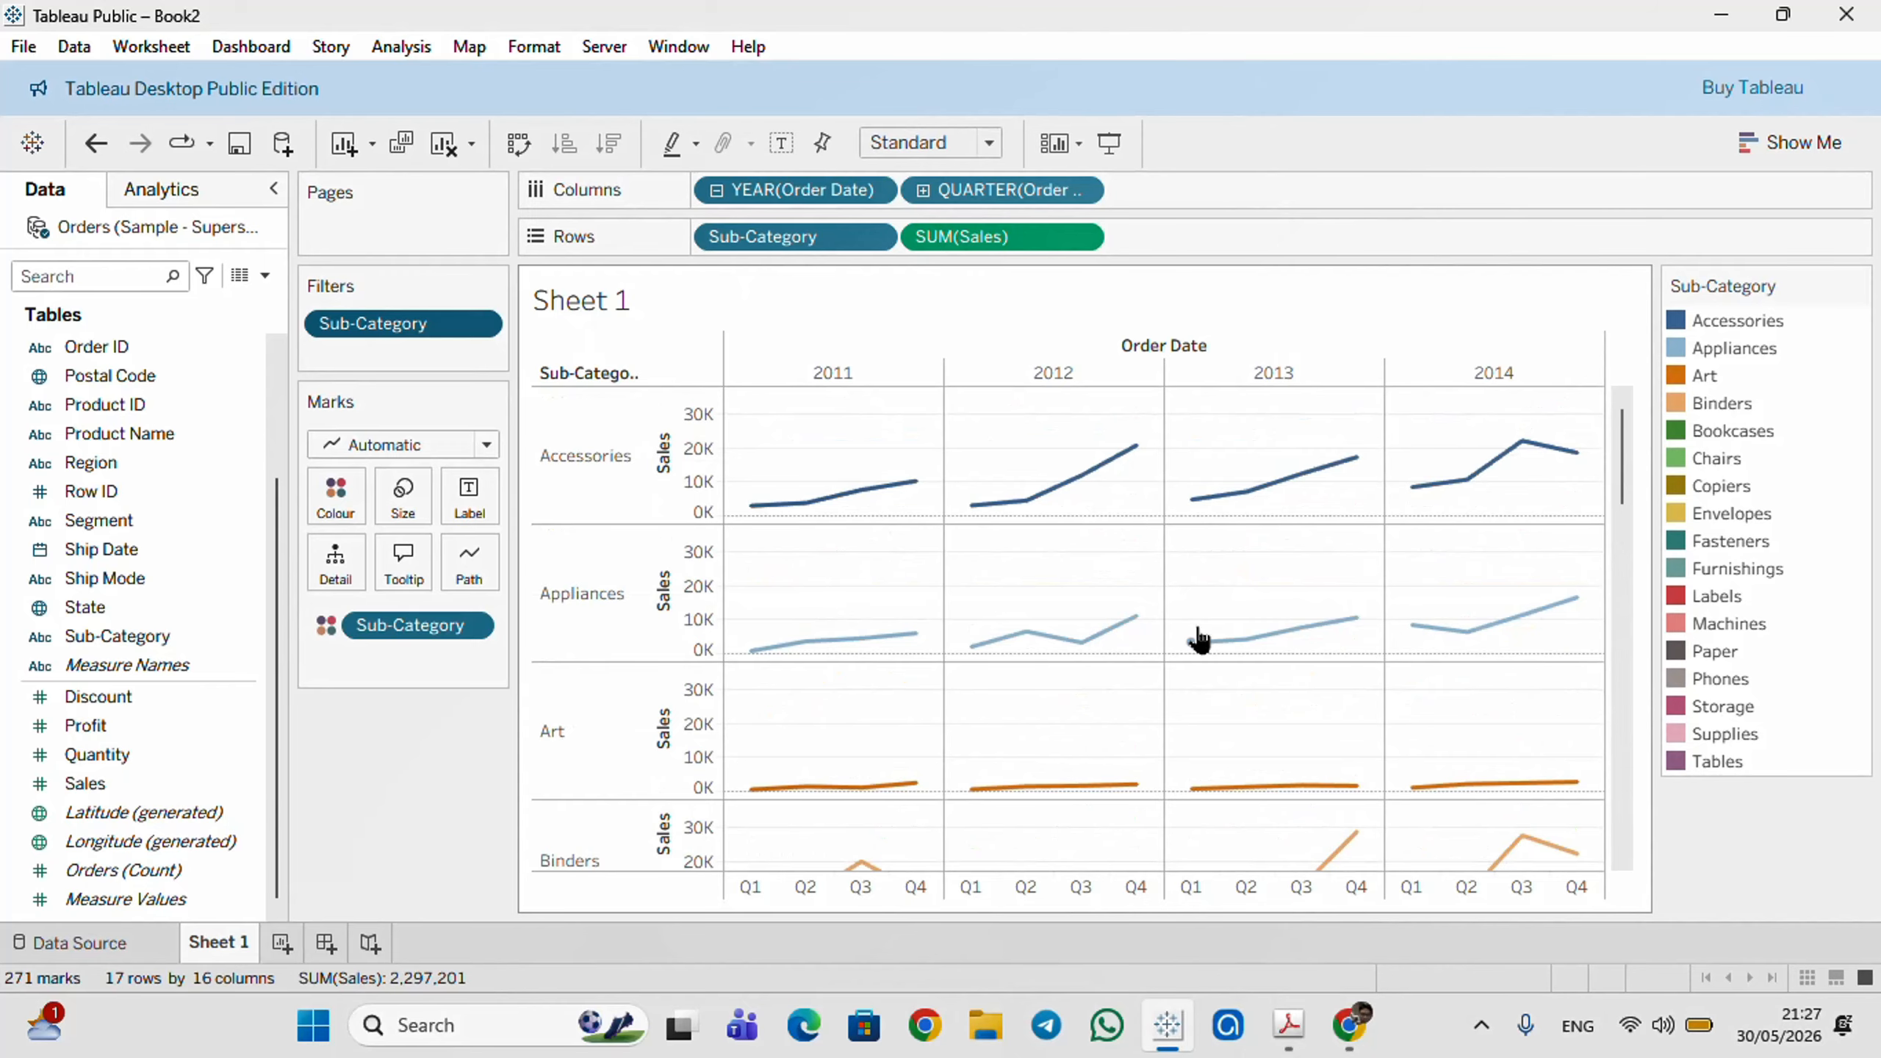
{"action": "scroll", "coordinate": [1186, 624], "scroll_direction": "down", "scroll_amount": 10}
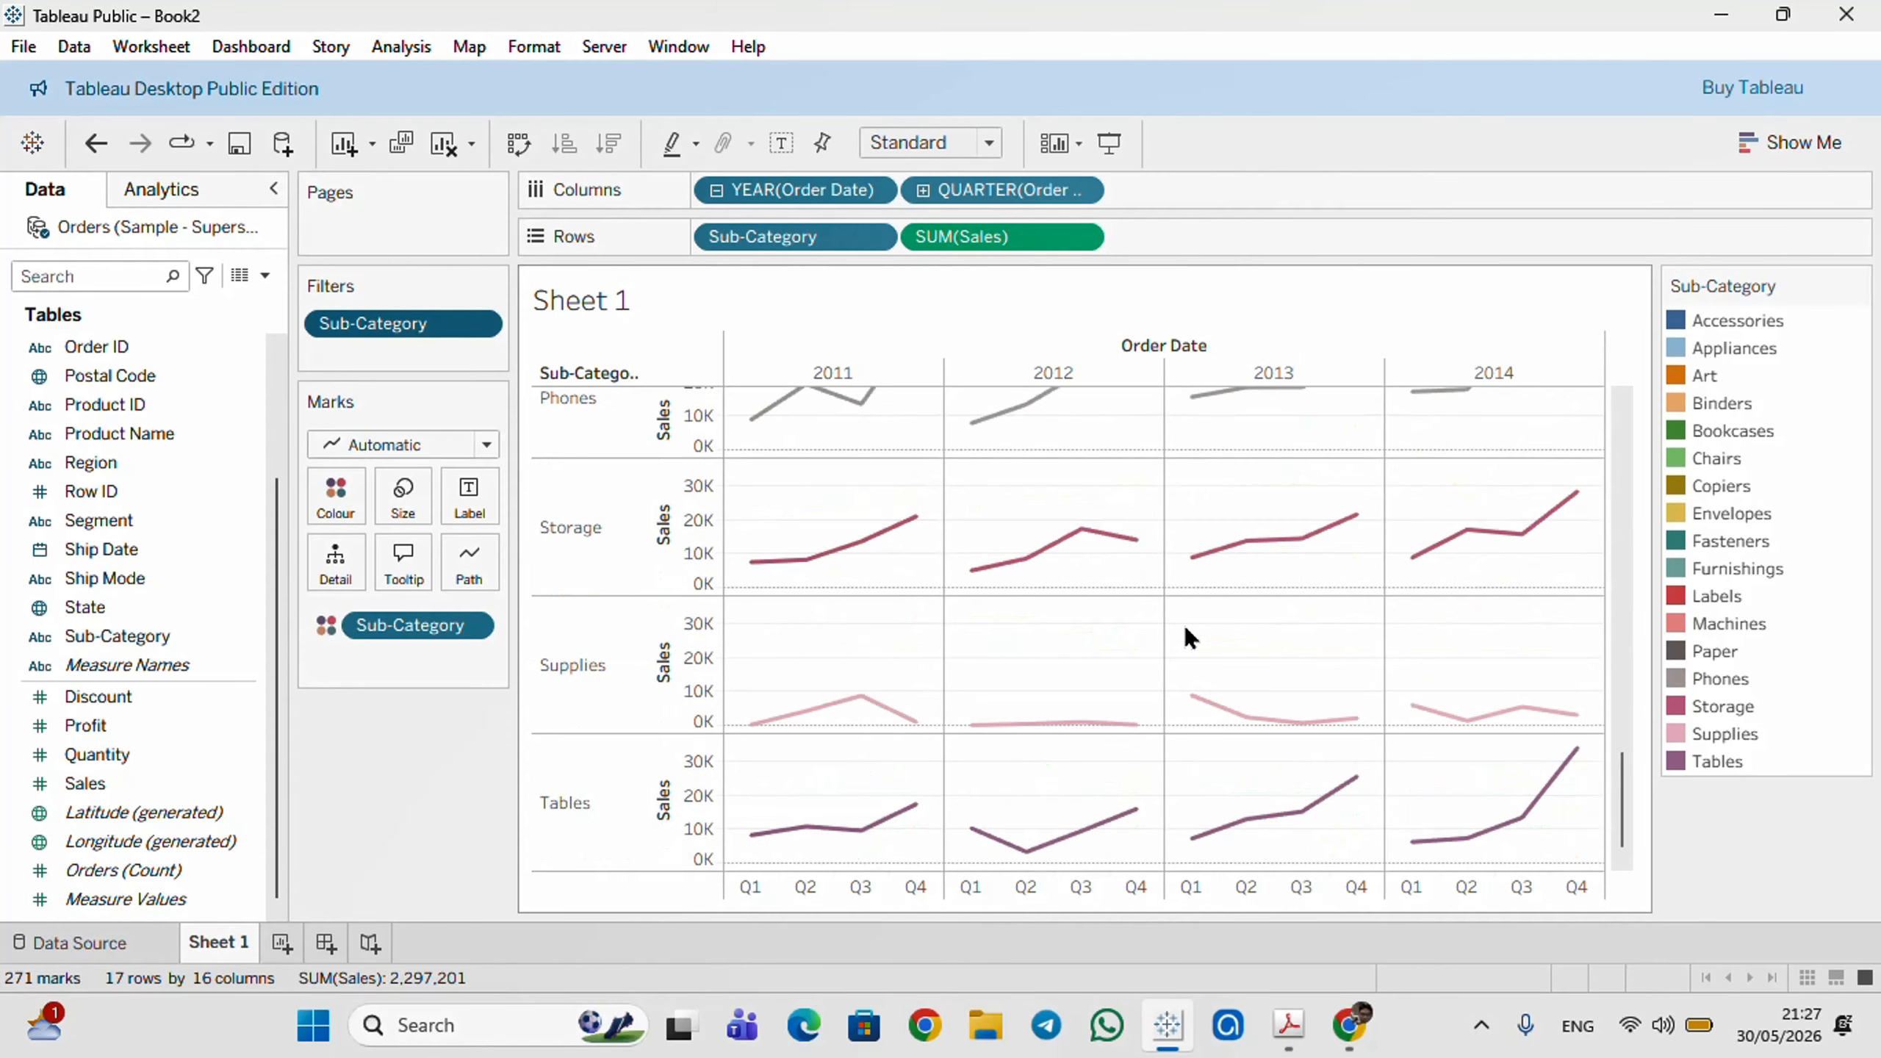
{"action": "scroll", "coordinate": [1183, 622], "scroll_direction": "up", "scroll_amount": 6}
{"action": "scroll", "coordinate": [1183, 621], "scroll_direction": "up", "scroll_amount": 4}
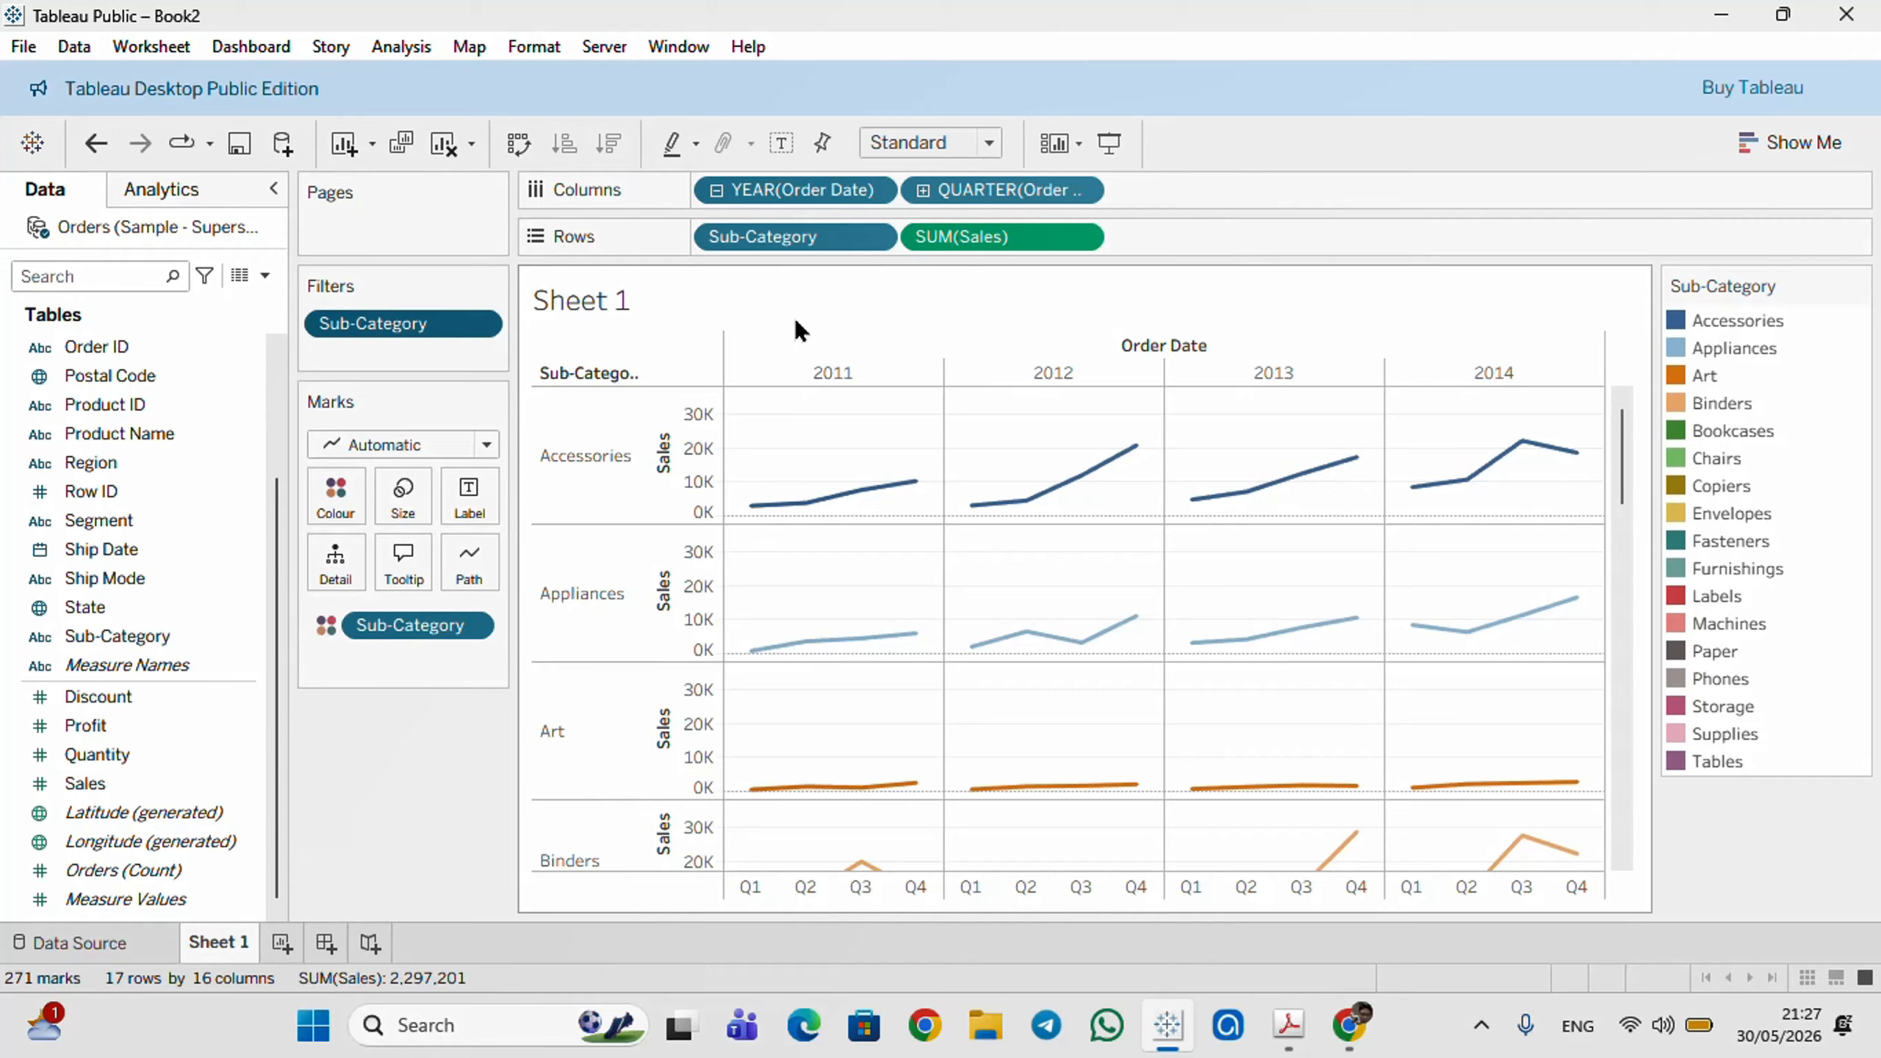
- Switch the Sub-Category filter condition to the formula SUM([Sales])>=300000 and apply it to the sheet
{"action": "left_click", "coordinate": [872, 238]}
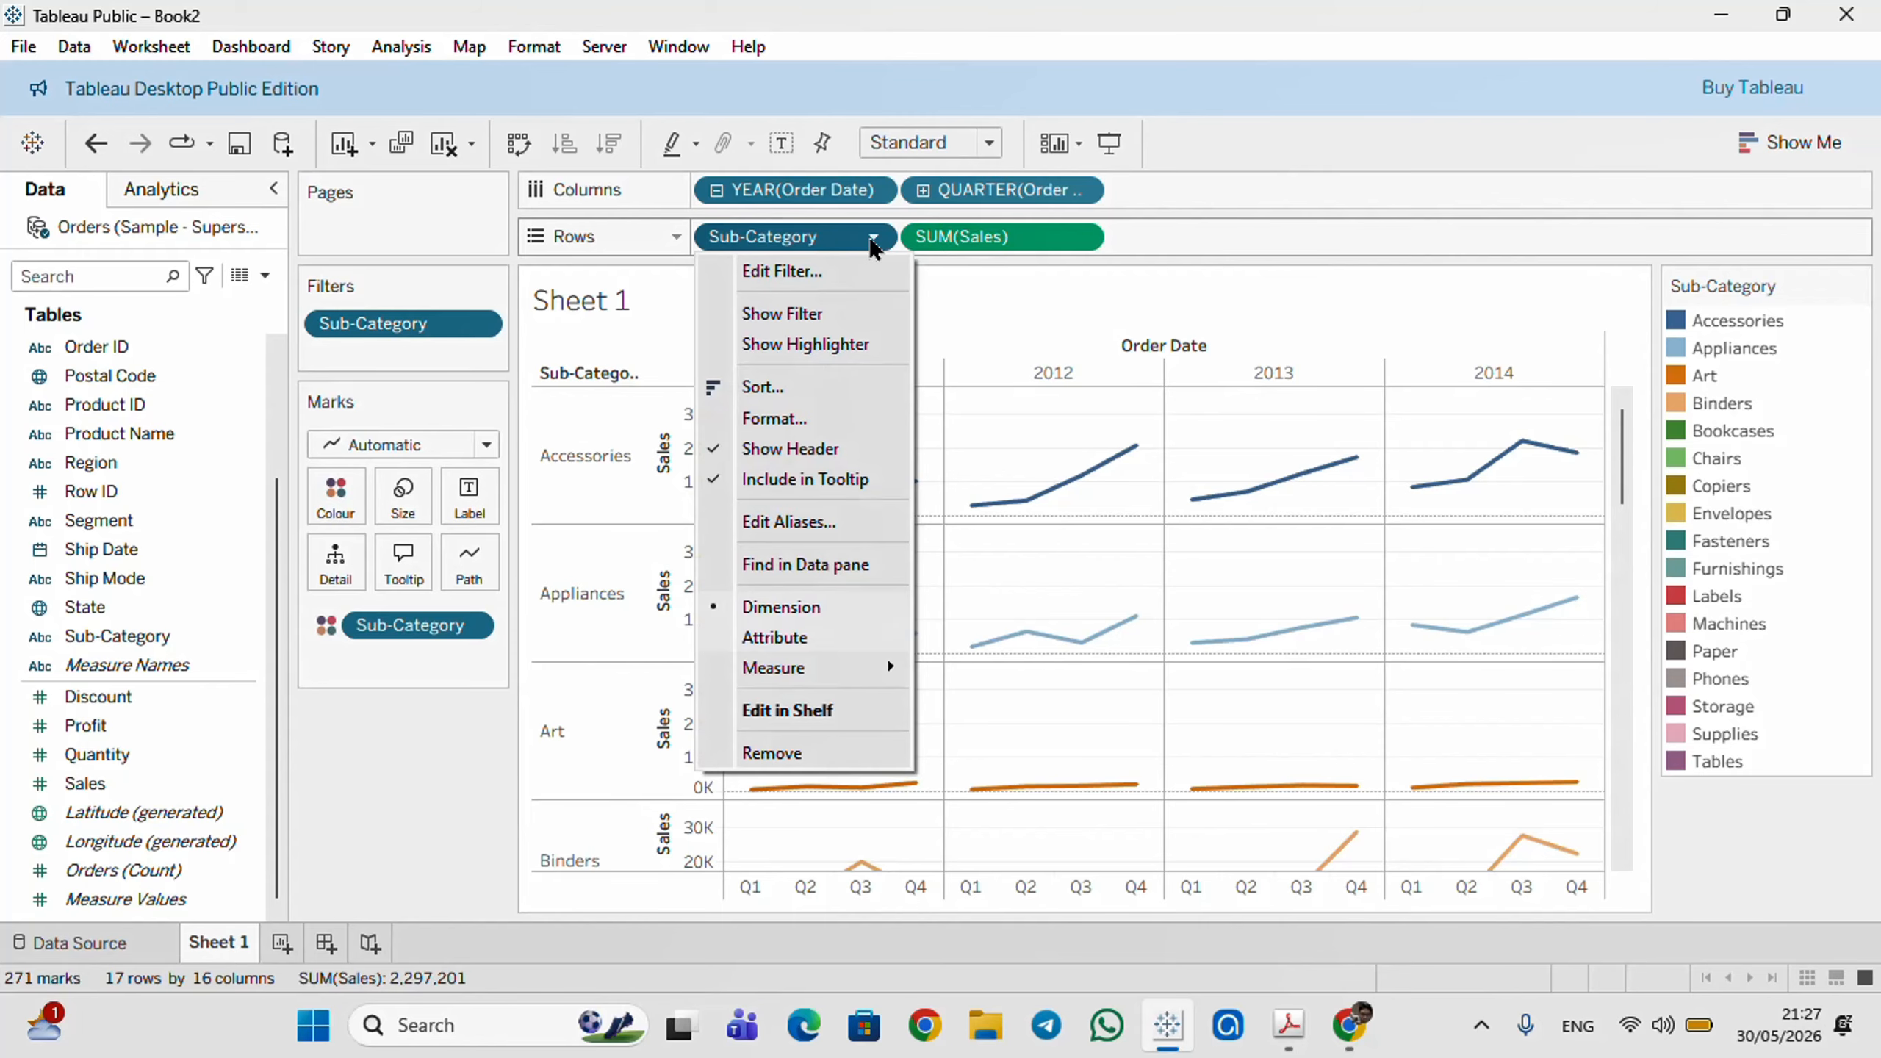
{"action": "left_click", "coordinate": [785, 272]}
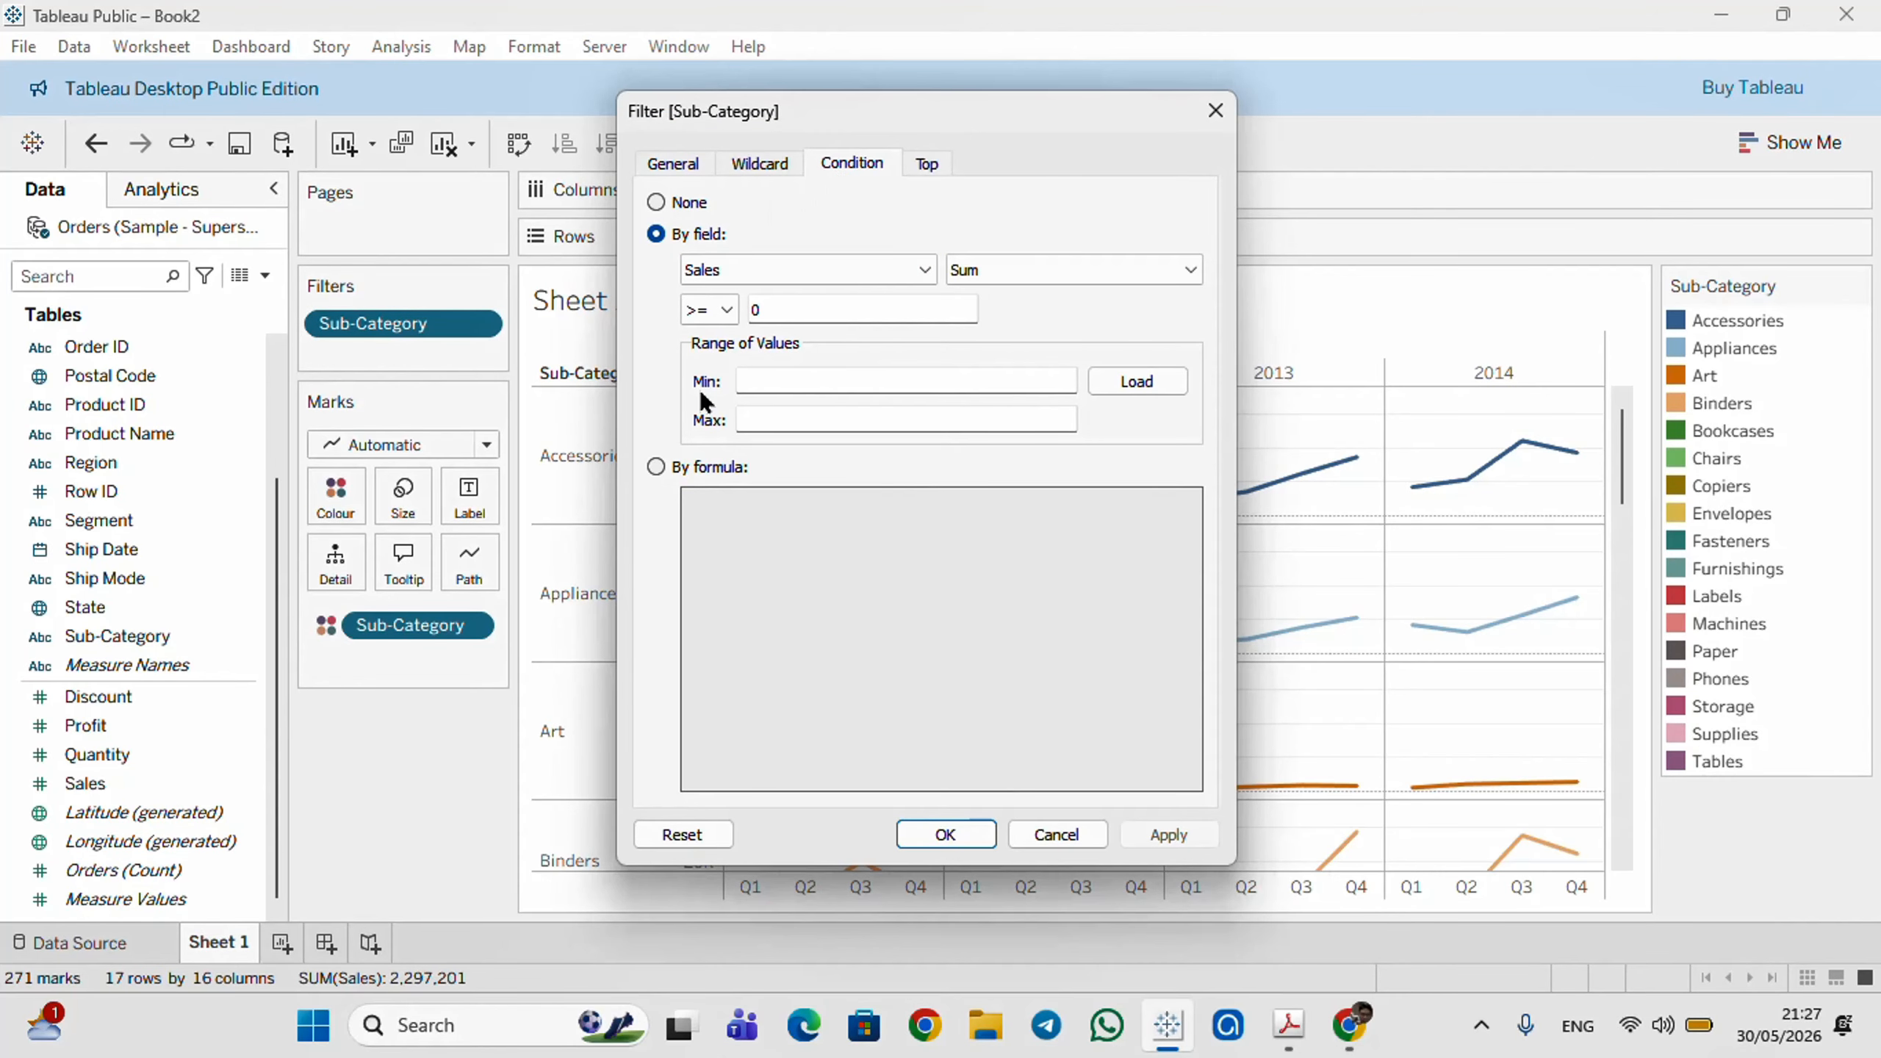
{"action": "left_click", "coordinate": [656, 467]}
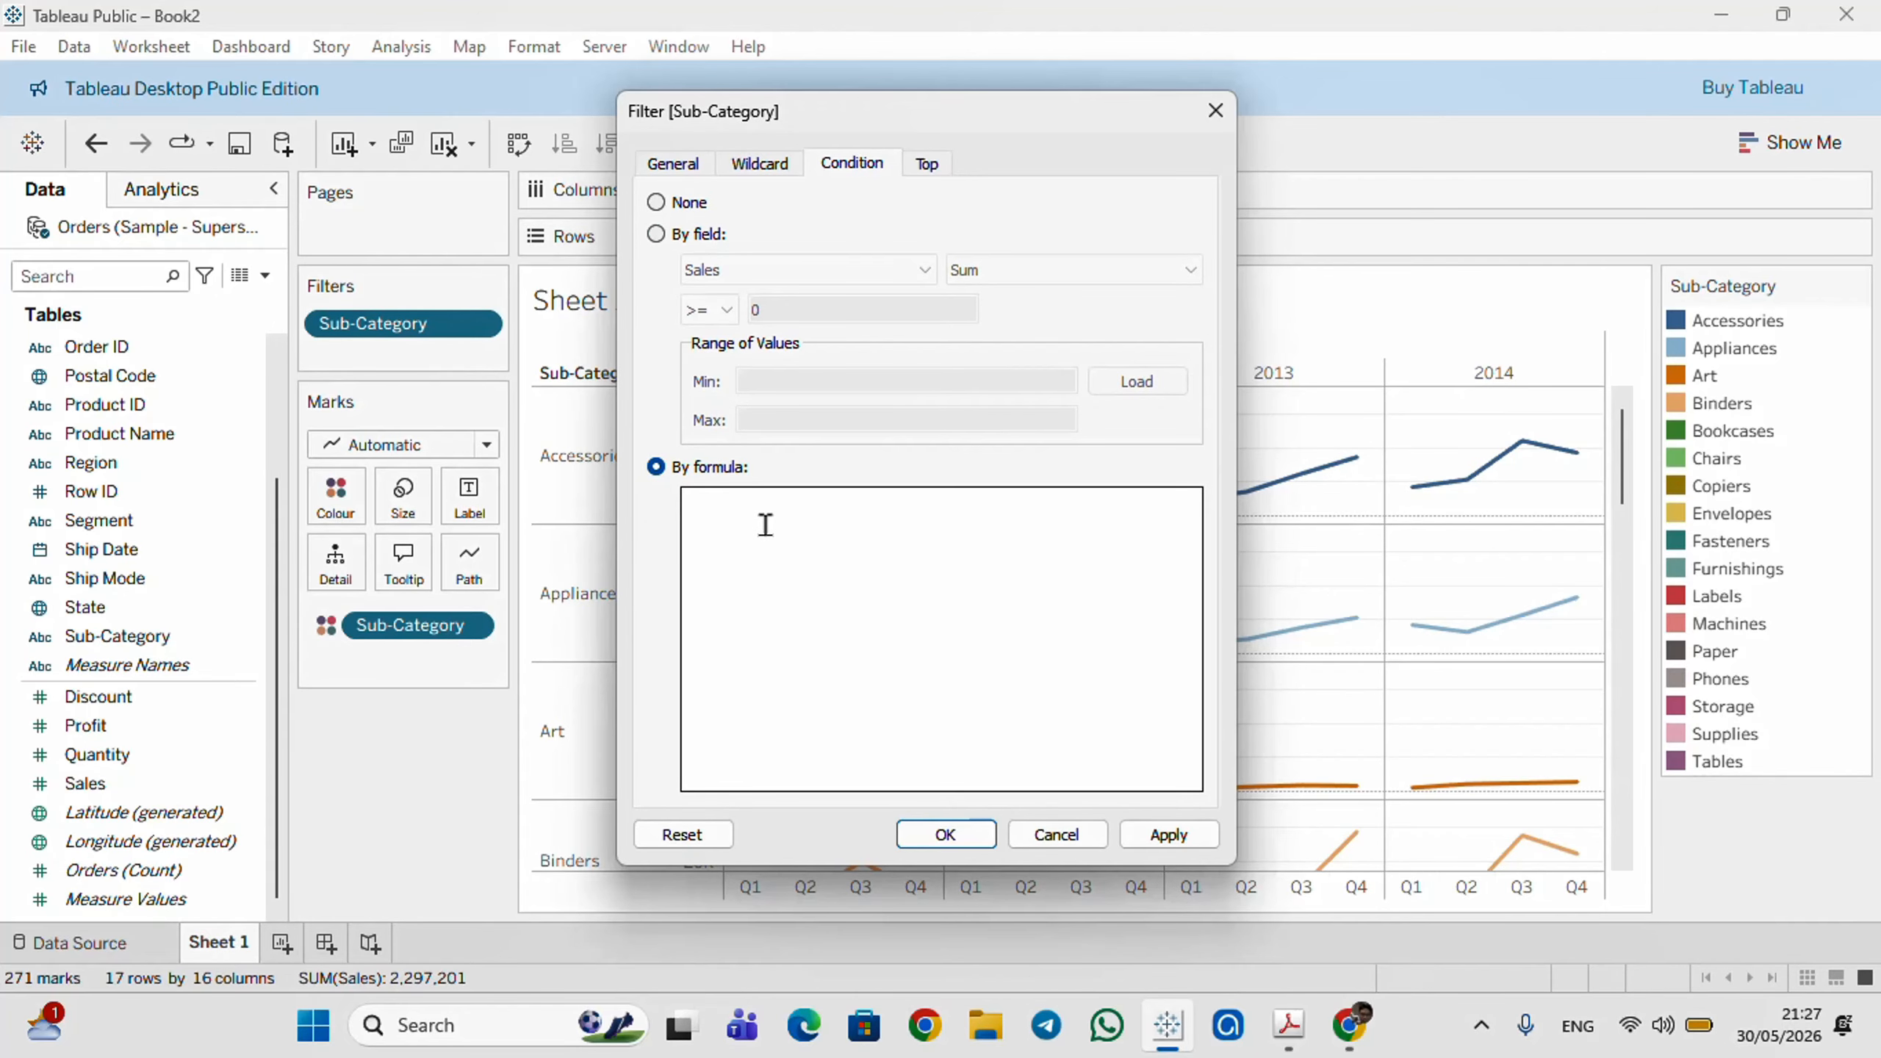
{"action": "type", "text": "sum"}
{"action": "key", "text": "Return"}
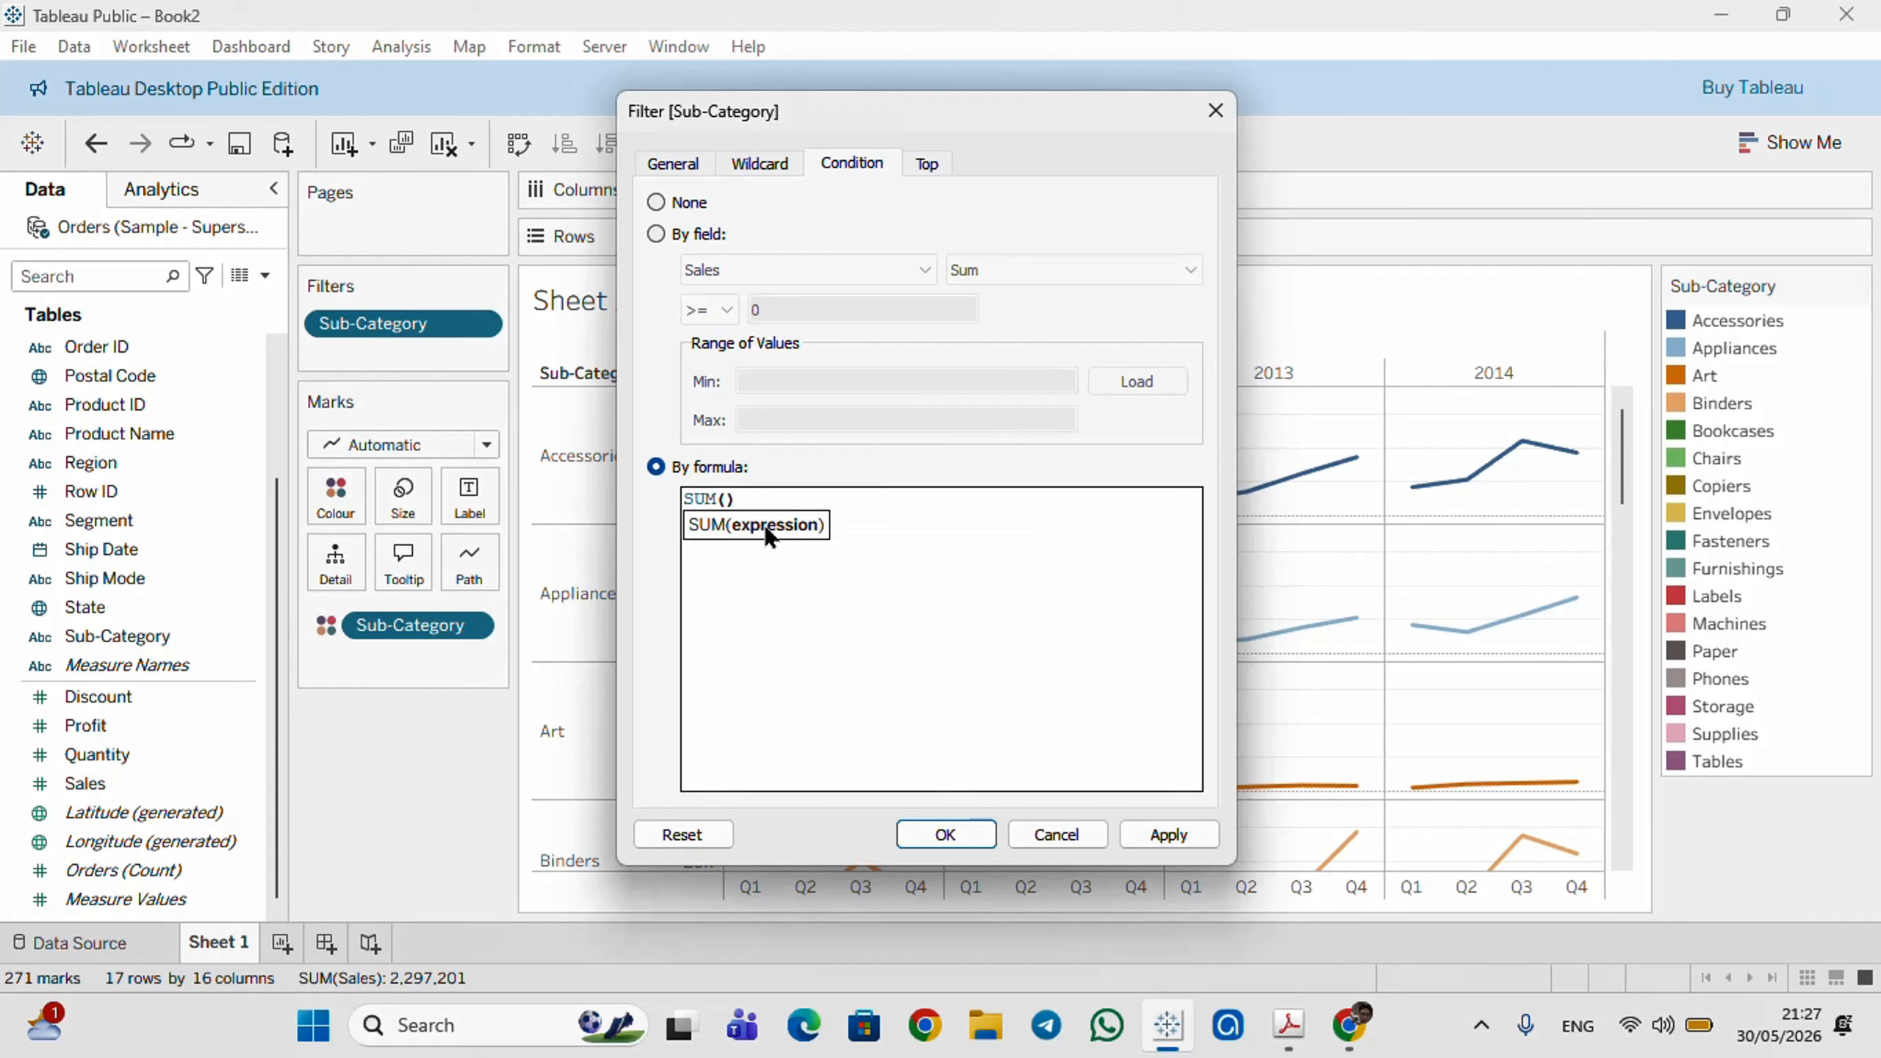
{"action": "type", "text": "sa"}
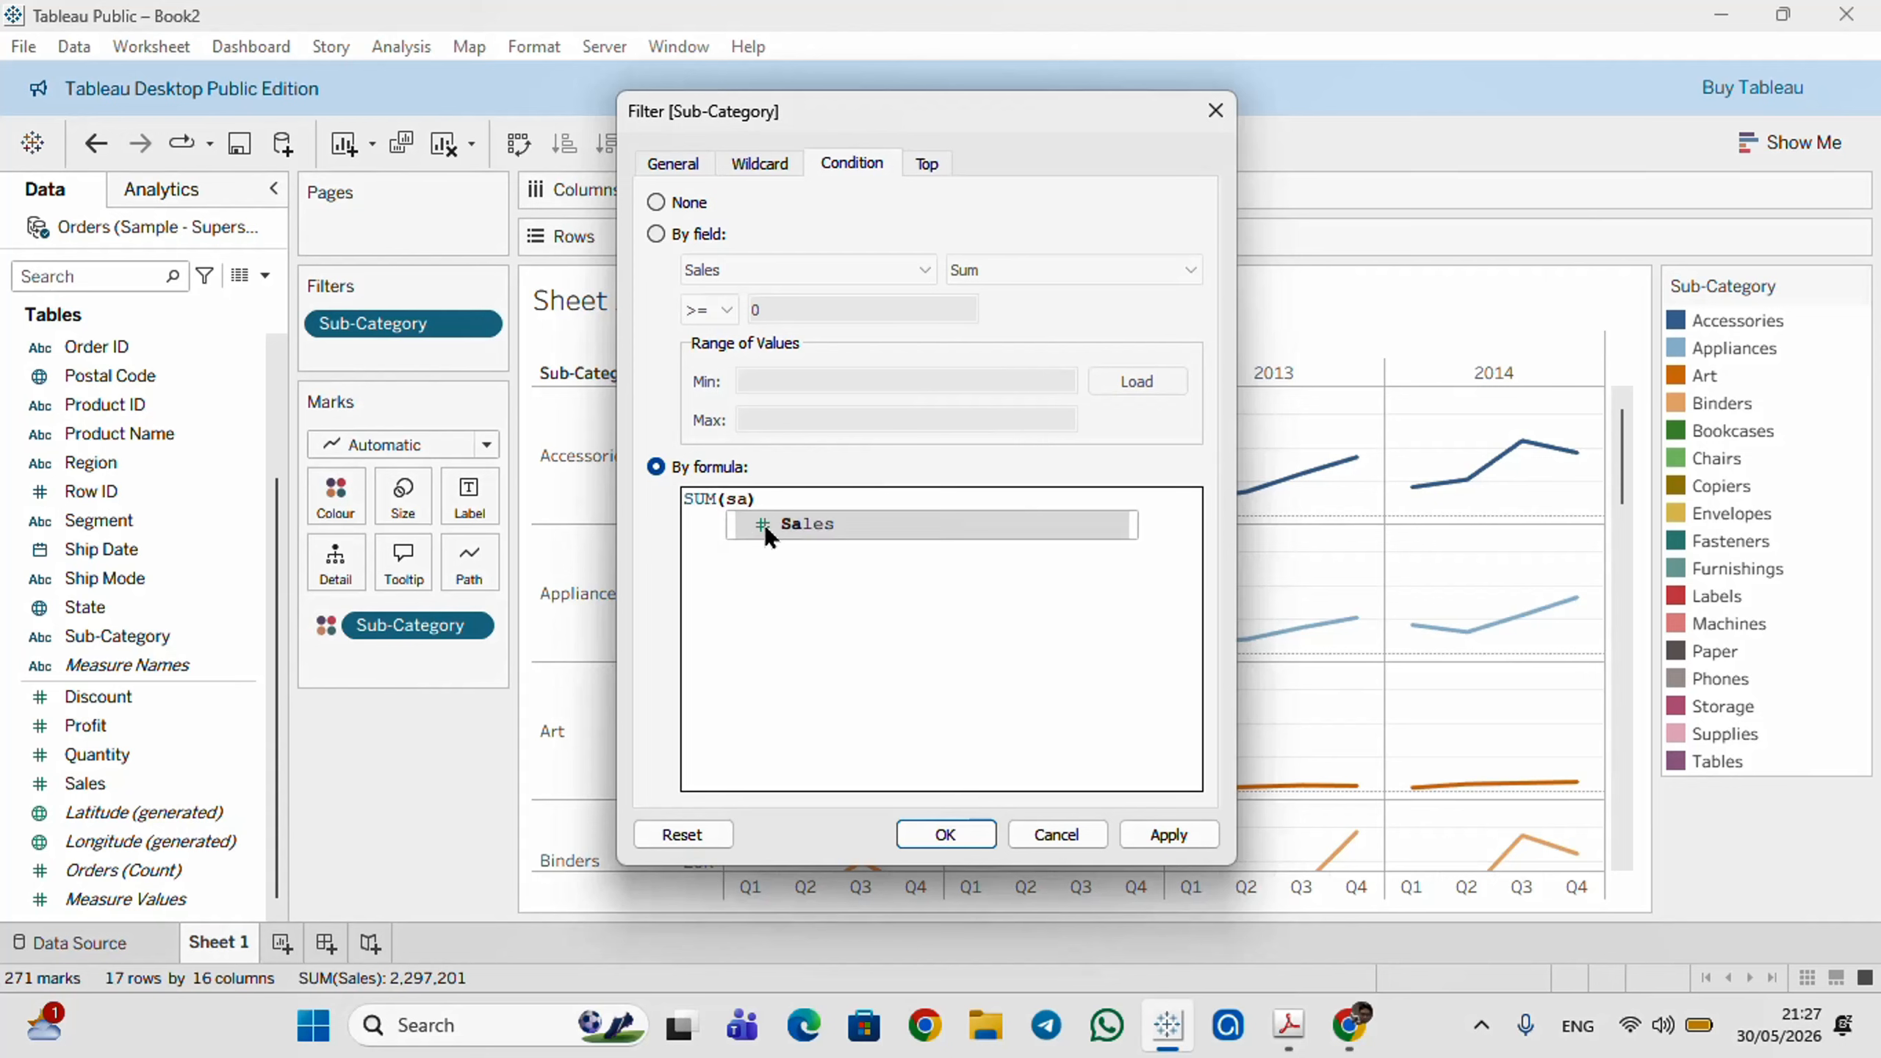
{"action": "left_click", "coordinate": [764, 523]}
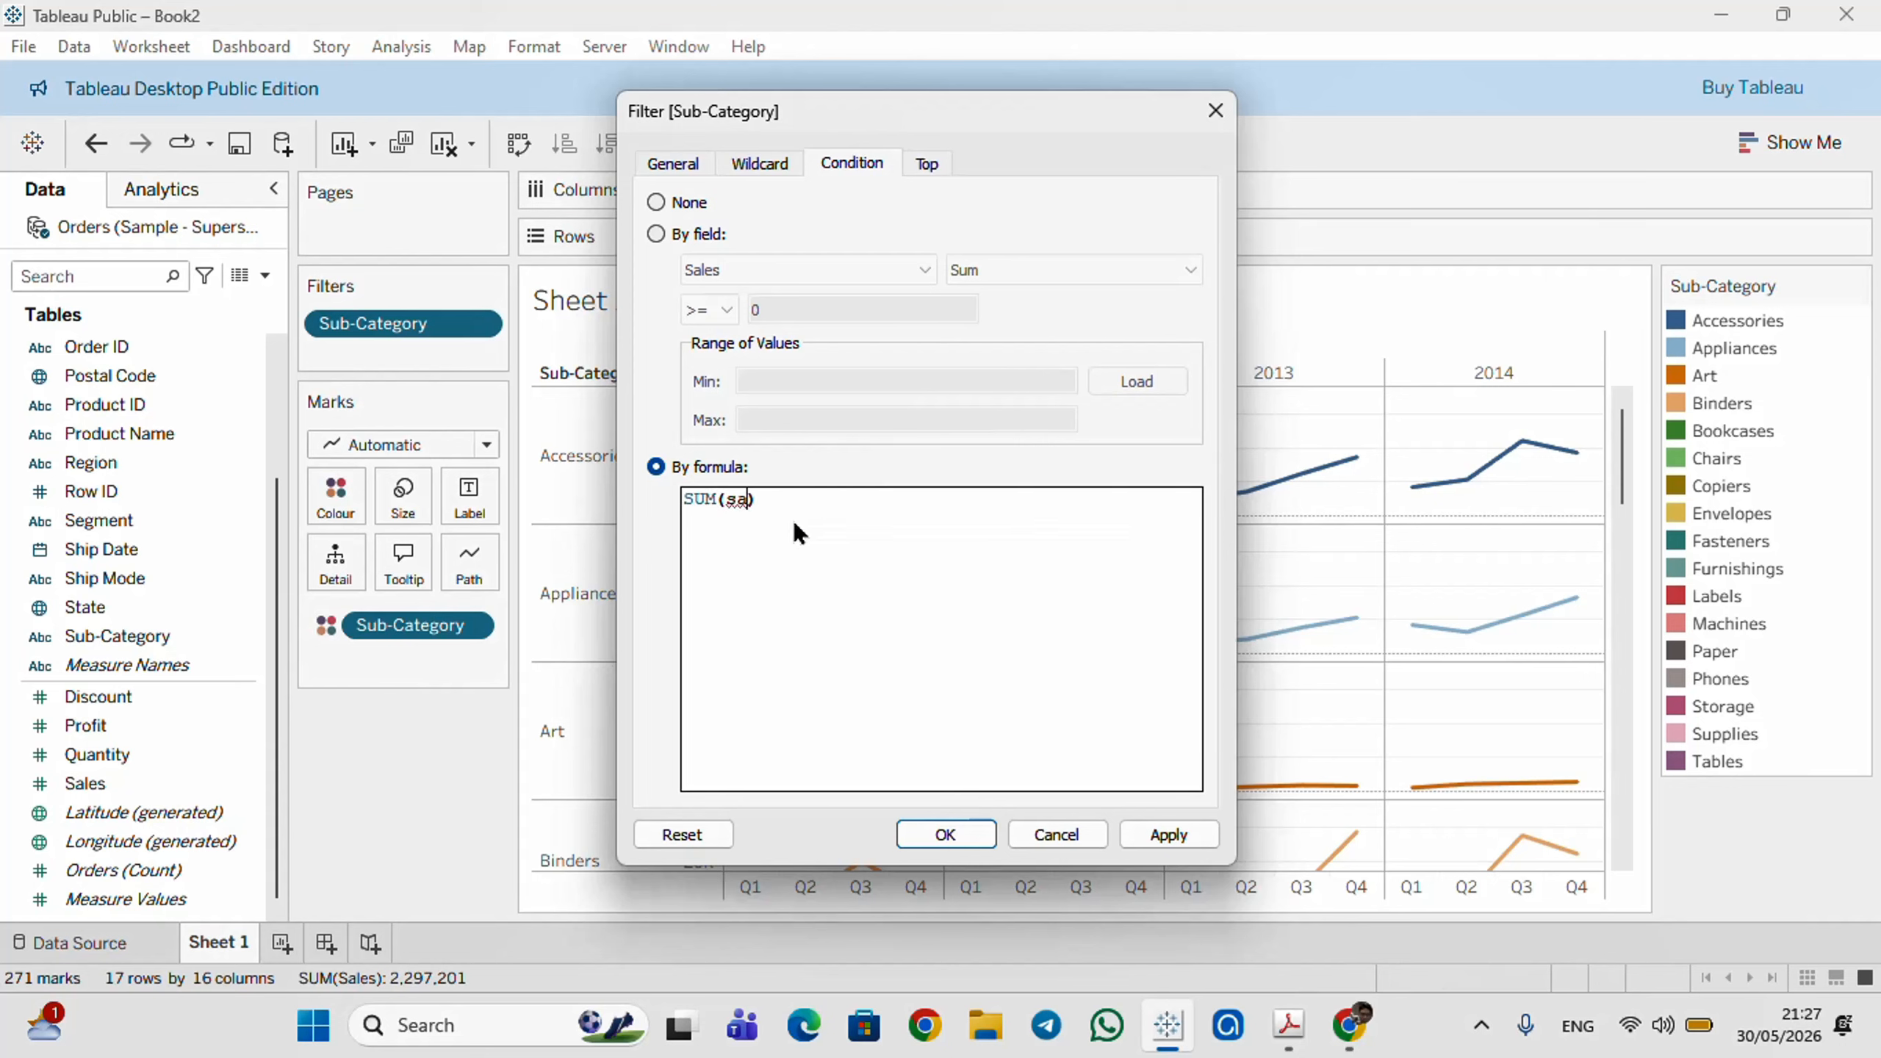
{"action": "type", "text": ">=300000"}
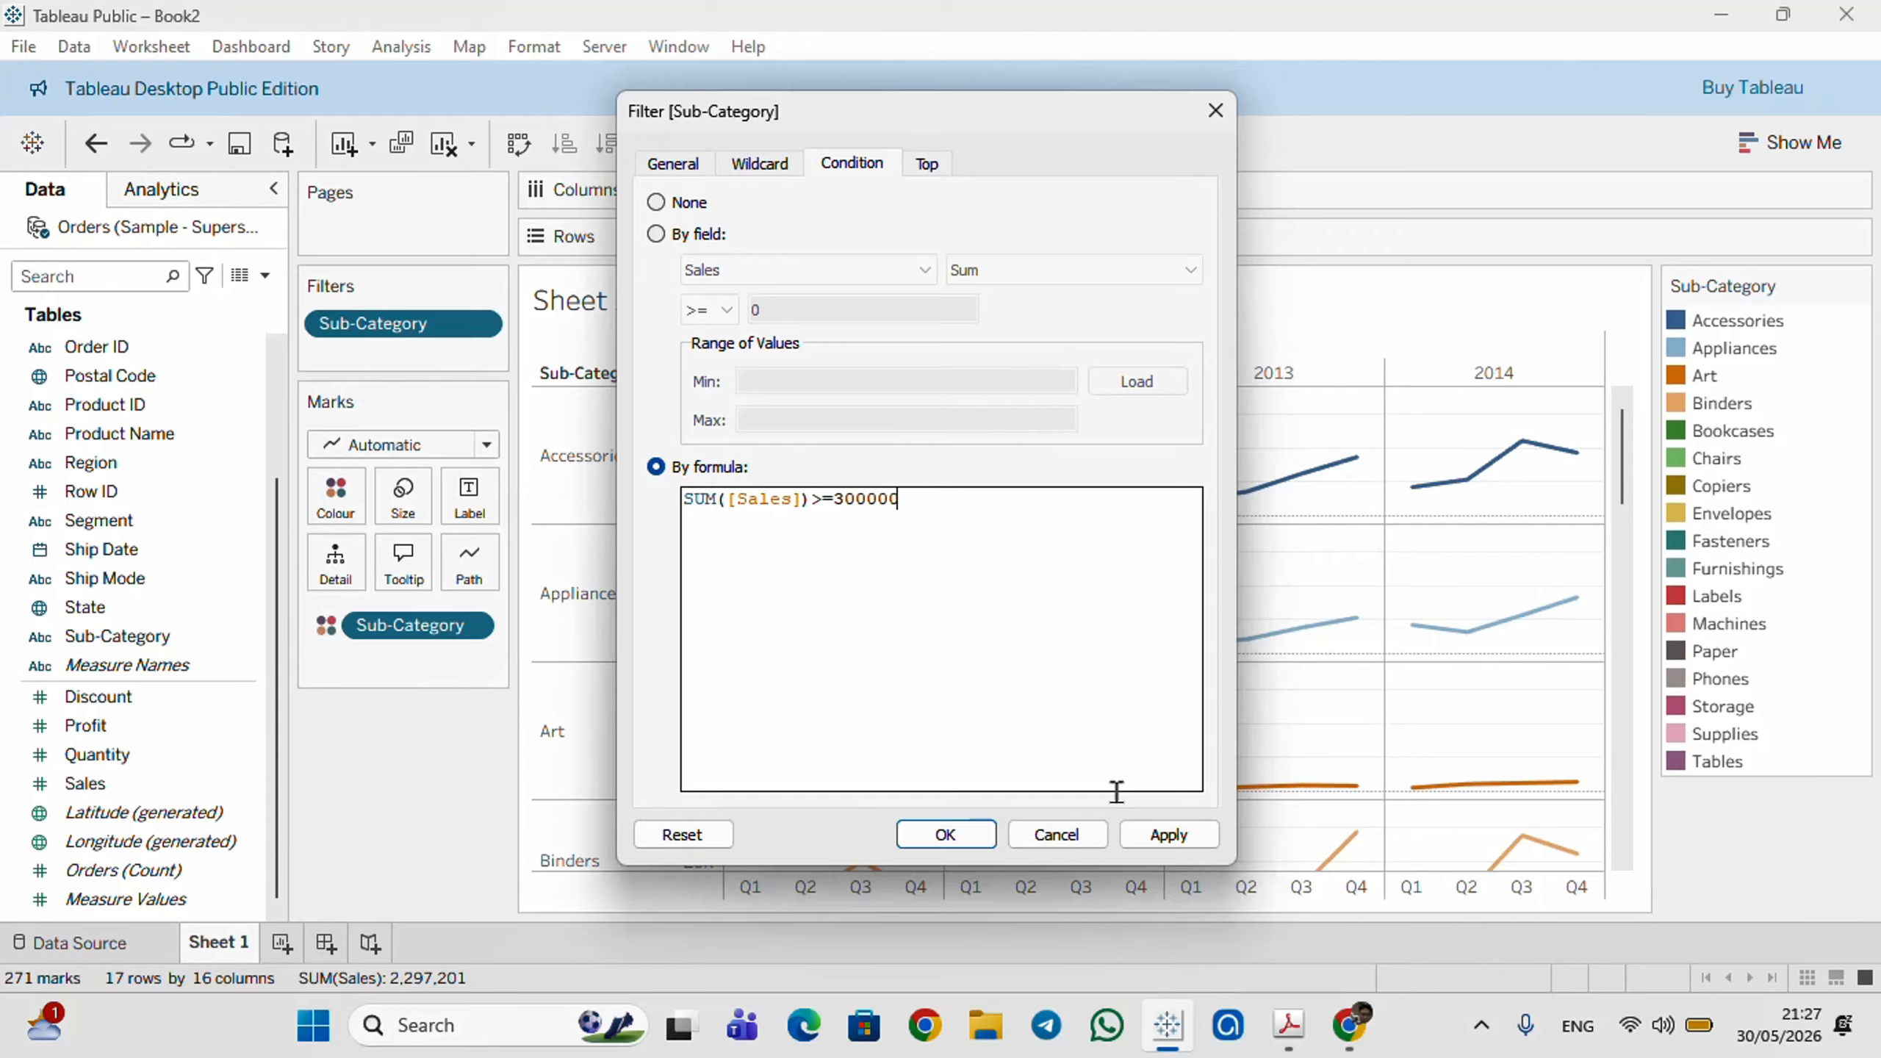
{"action": "left_click", "coordinate": [1180, 840]}
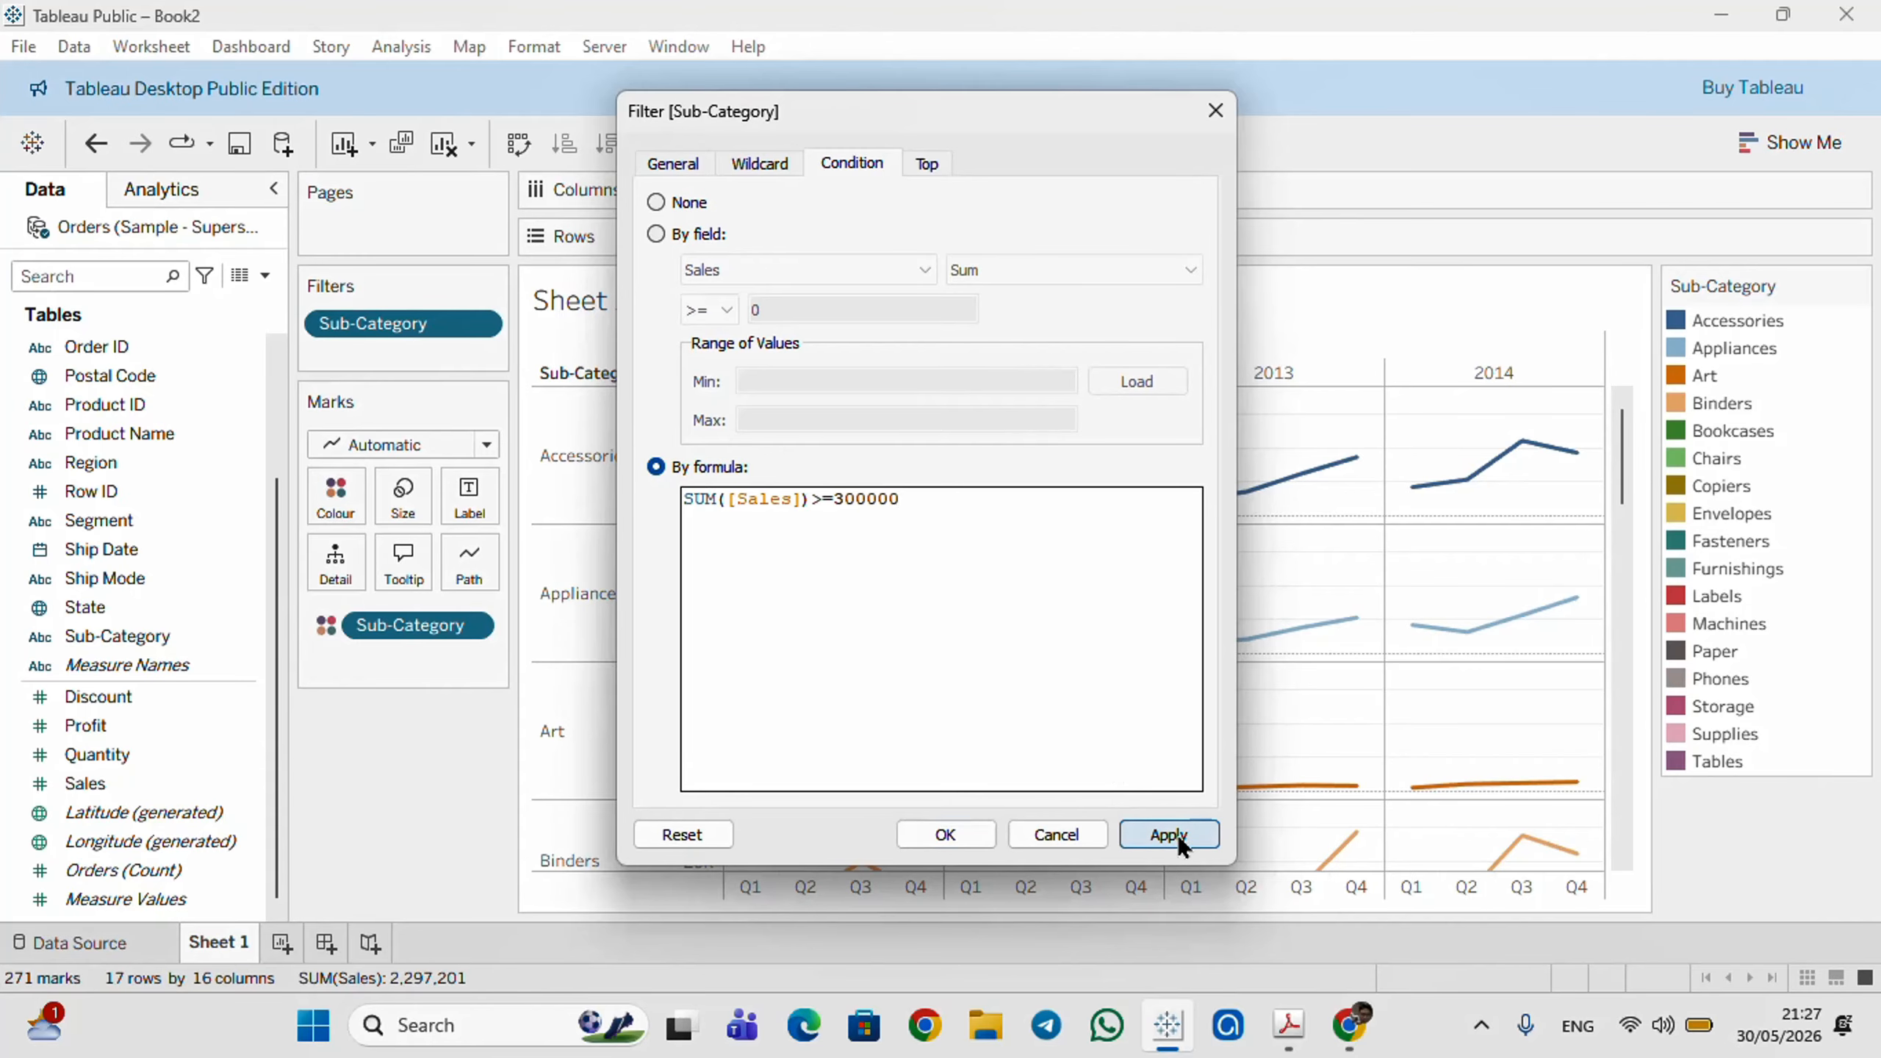
{"action": "left_click", "coordinate": [945, 834]}
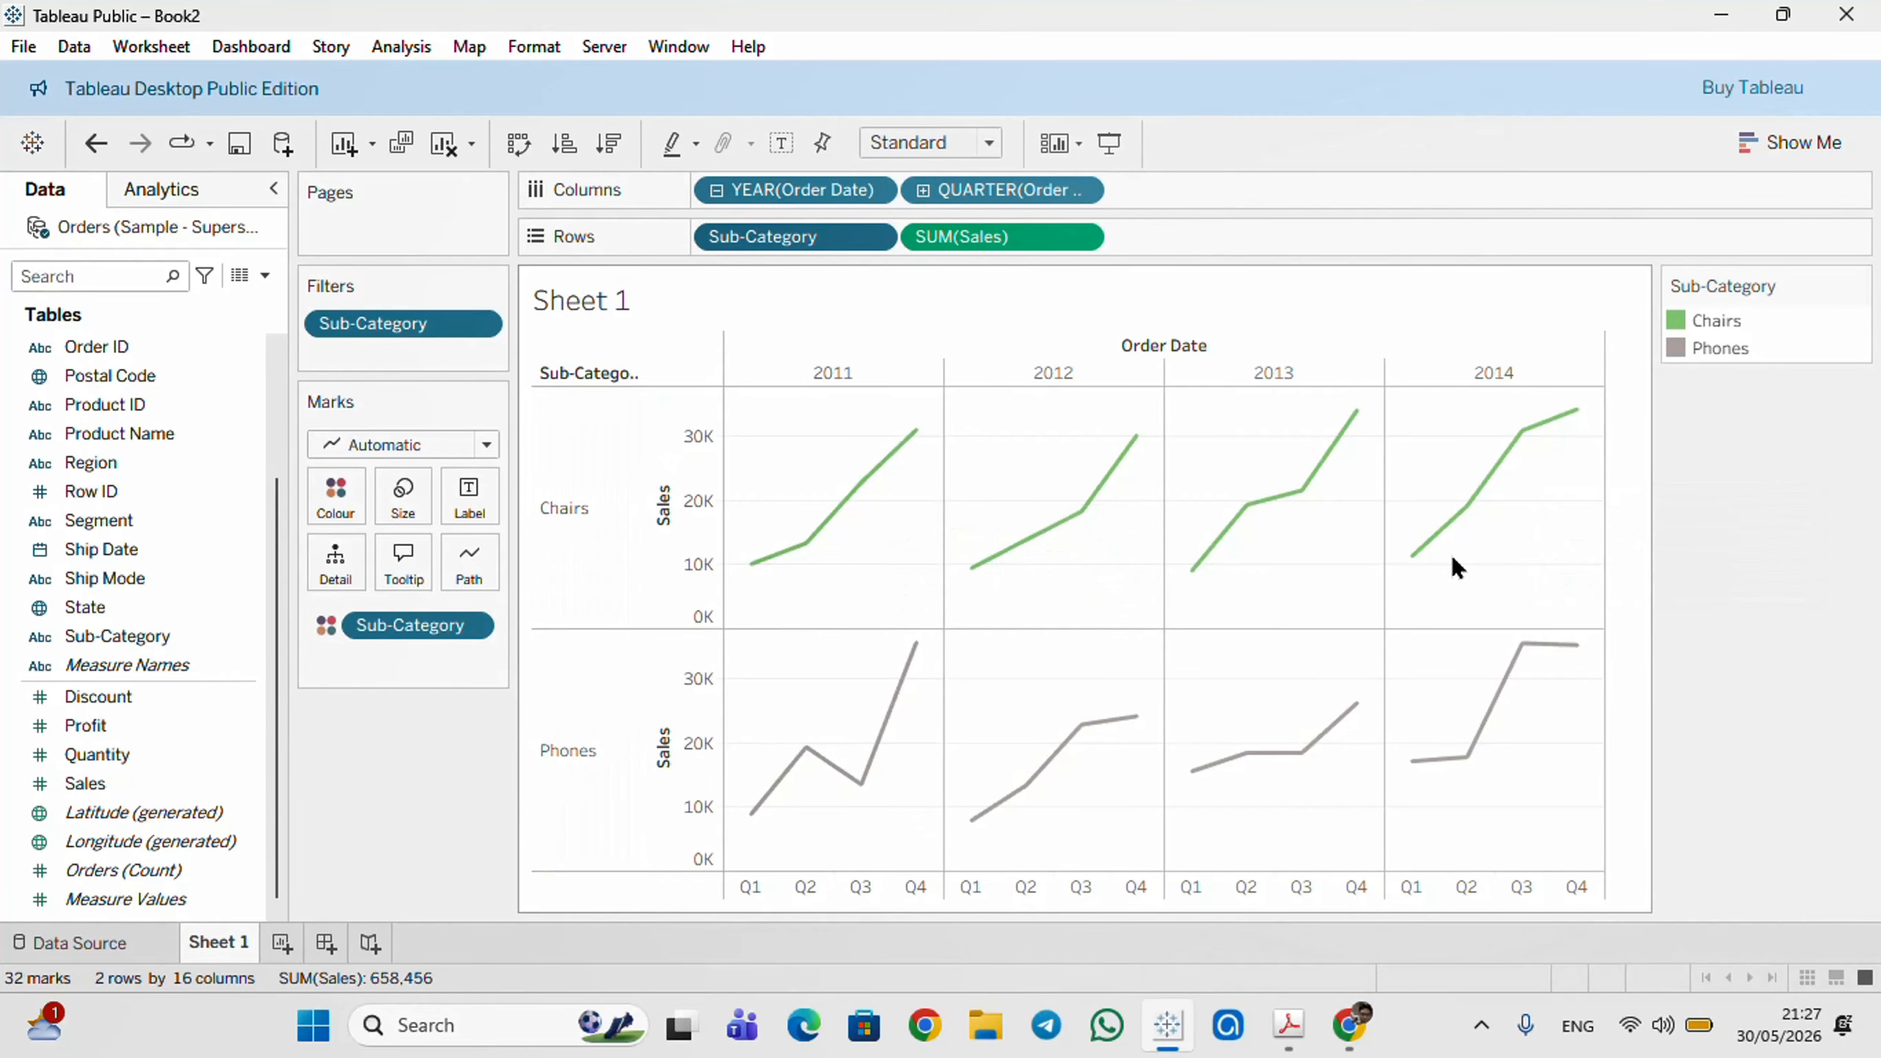
- Show mark labels on the Chairs and Phones sales lines
{"action": "left_click", "coordinate": [471, 505]}
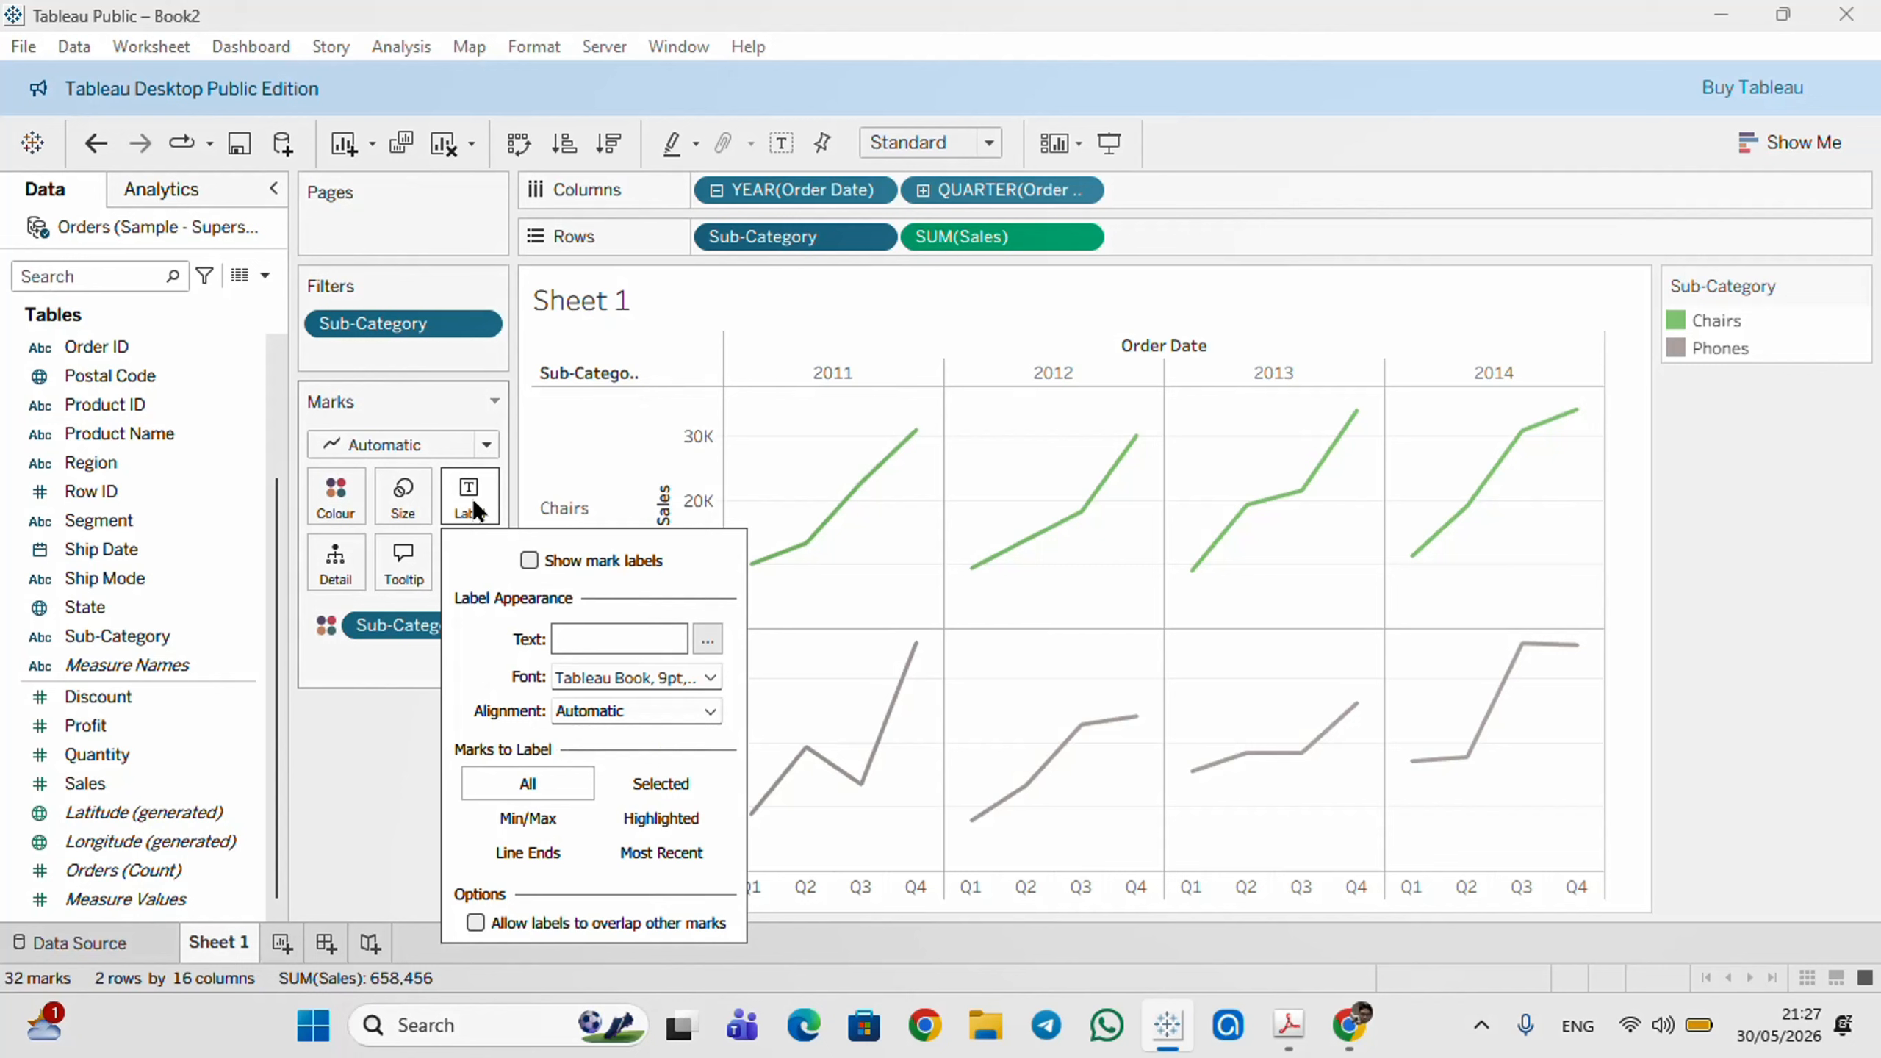
{"action": "left_click", "coordinate": [530, 560]}
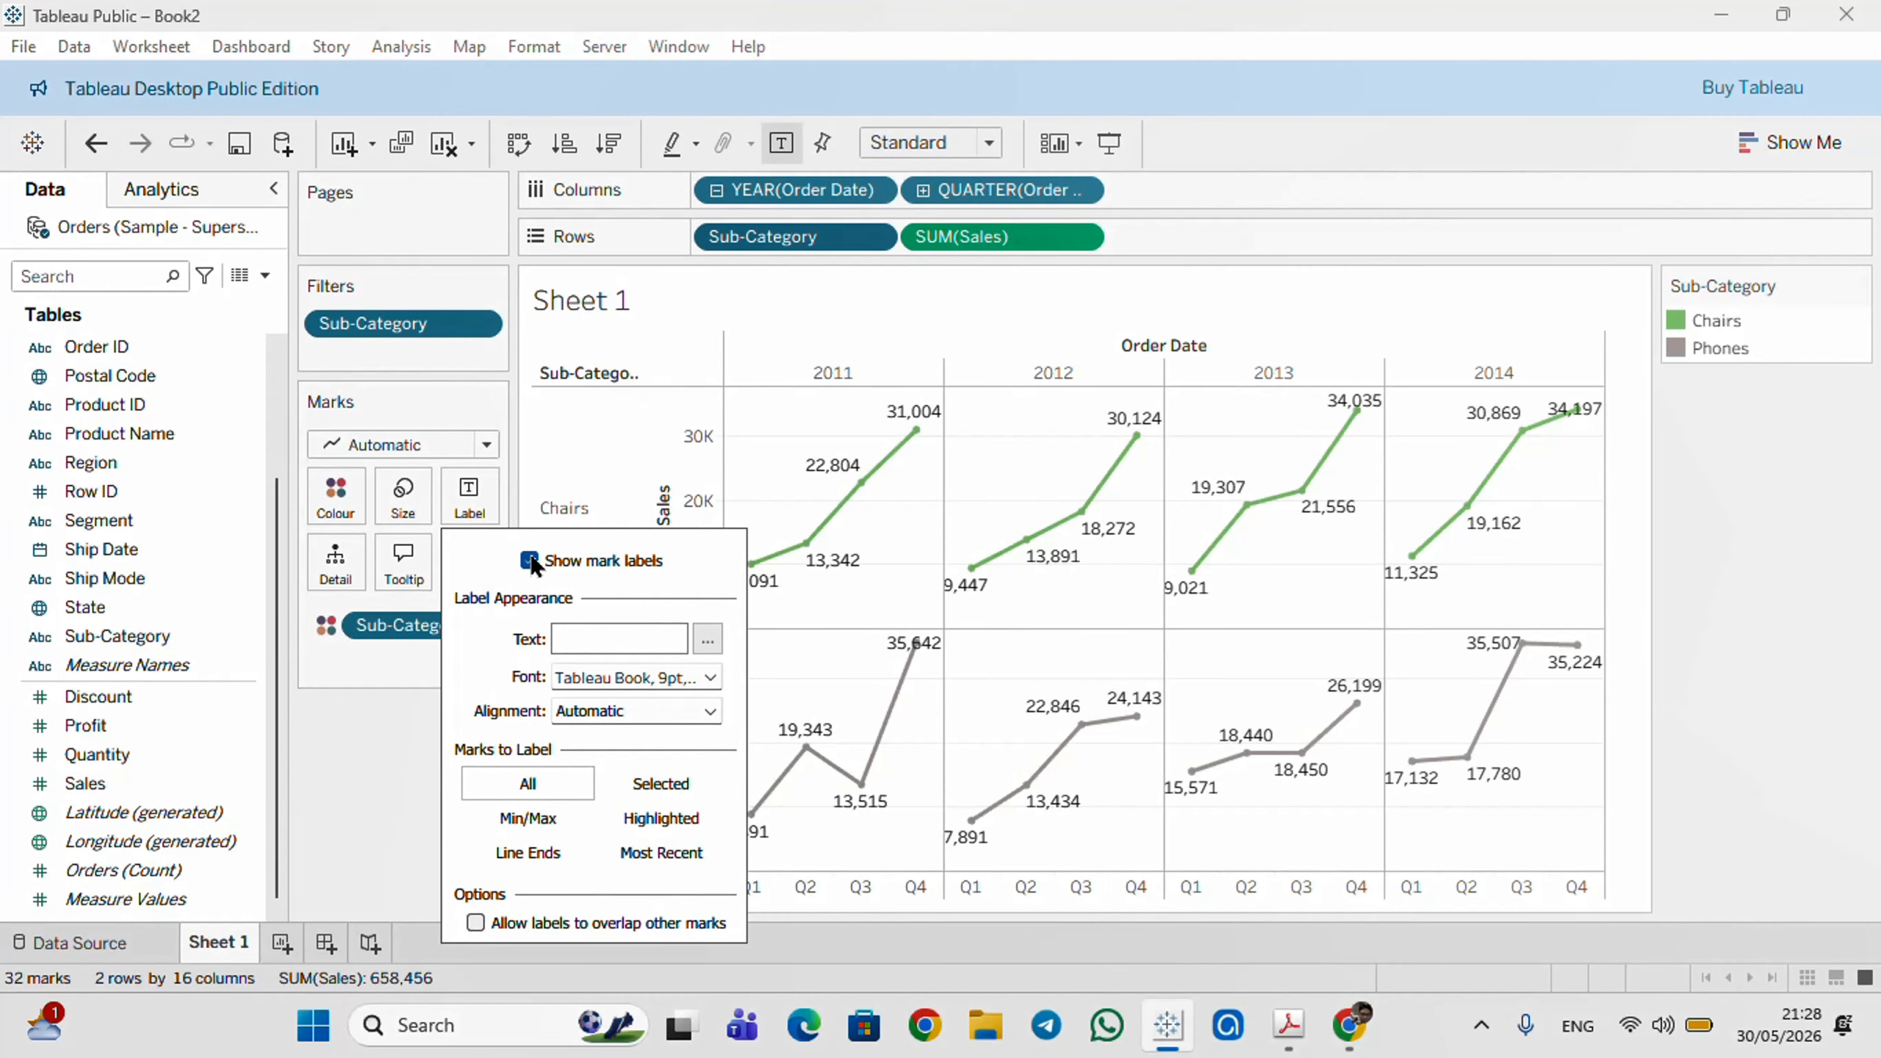
{"action": "left_click", "coordinate": [1682, 535]}
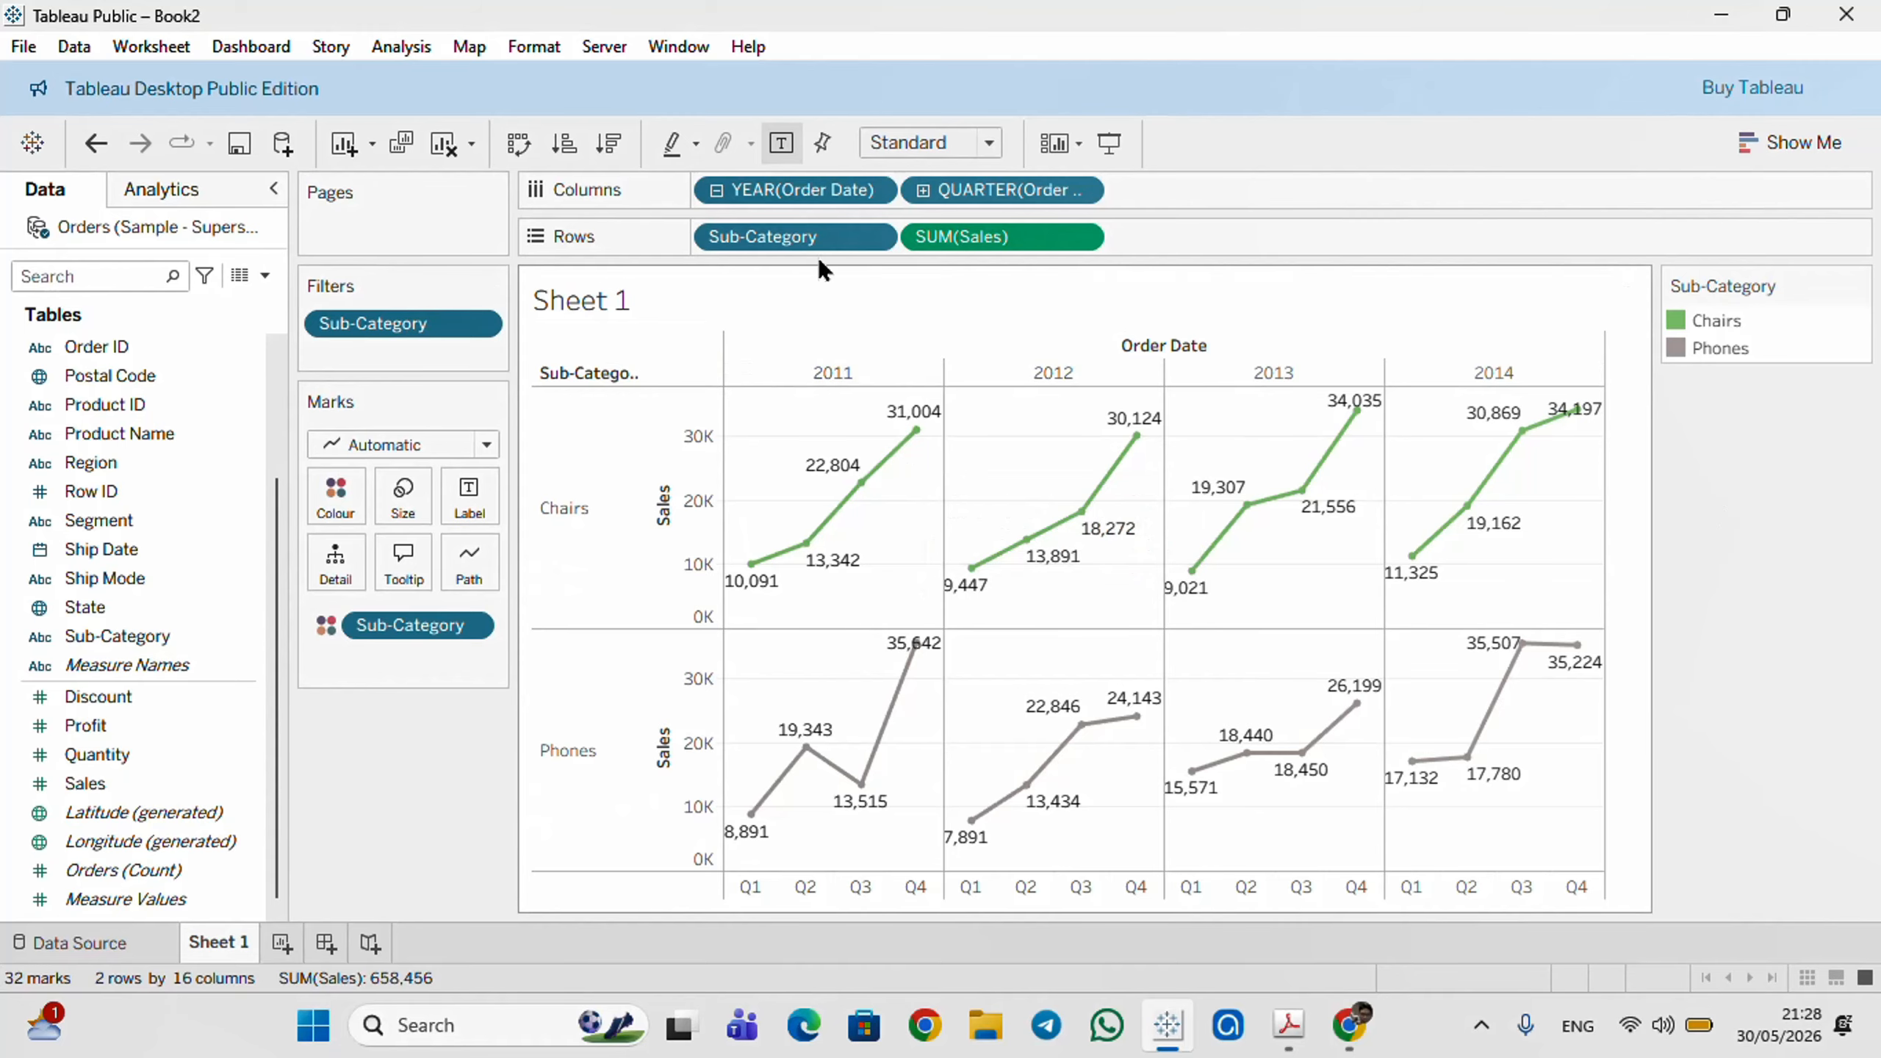
- Reopen the filter of the Sub-Category row field, review its formula condition and accept the dialog
{"action": "left_click", "coordinate": [874, 238]}
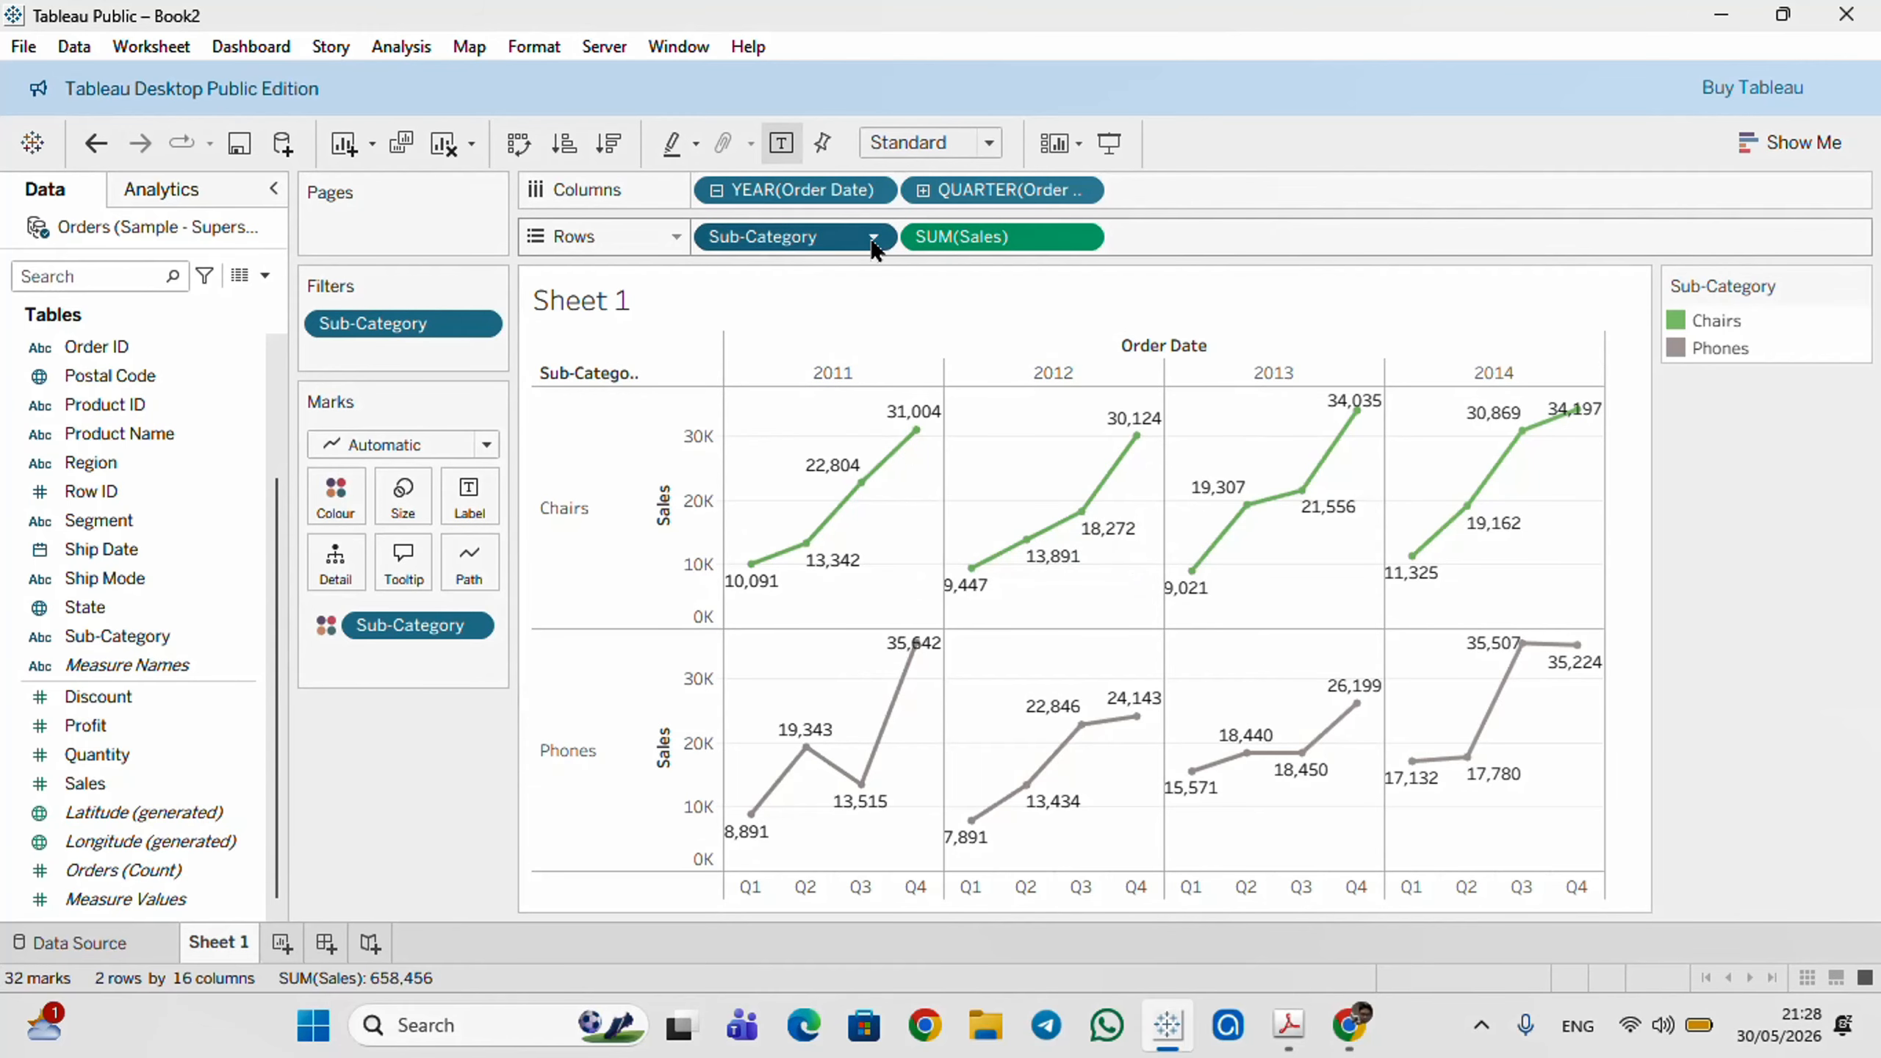
{"action": "left_click", "coordinate": [782, 270]}
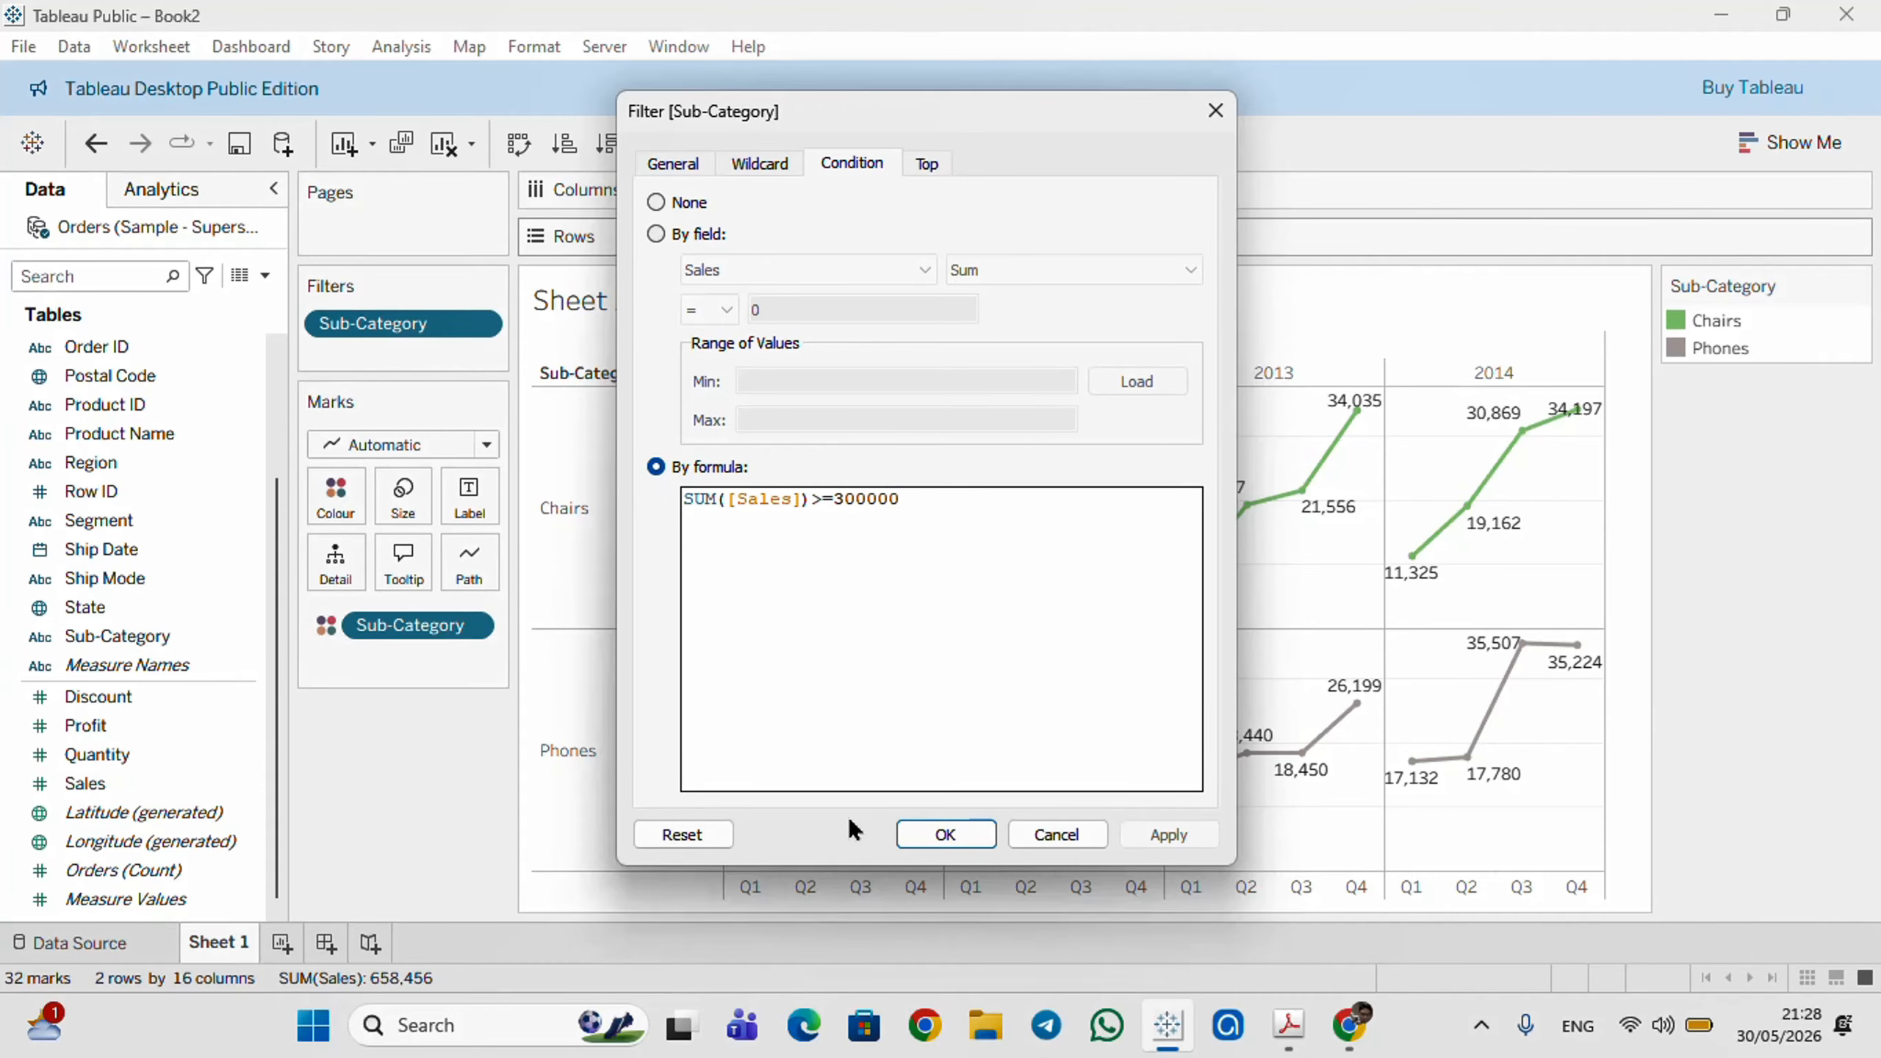
{"action": "left_click", "coordinate": [945, 834]}
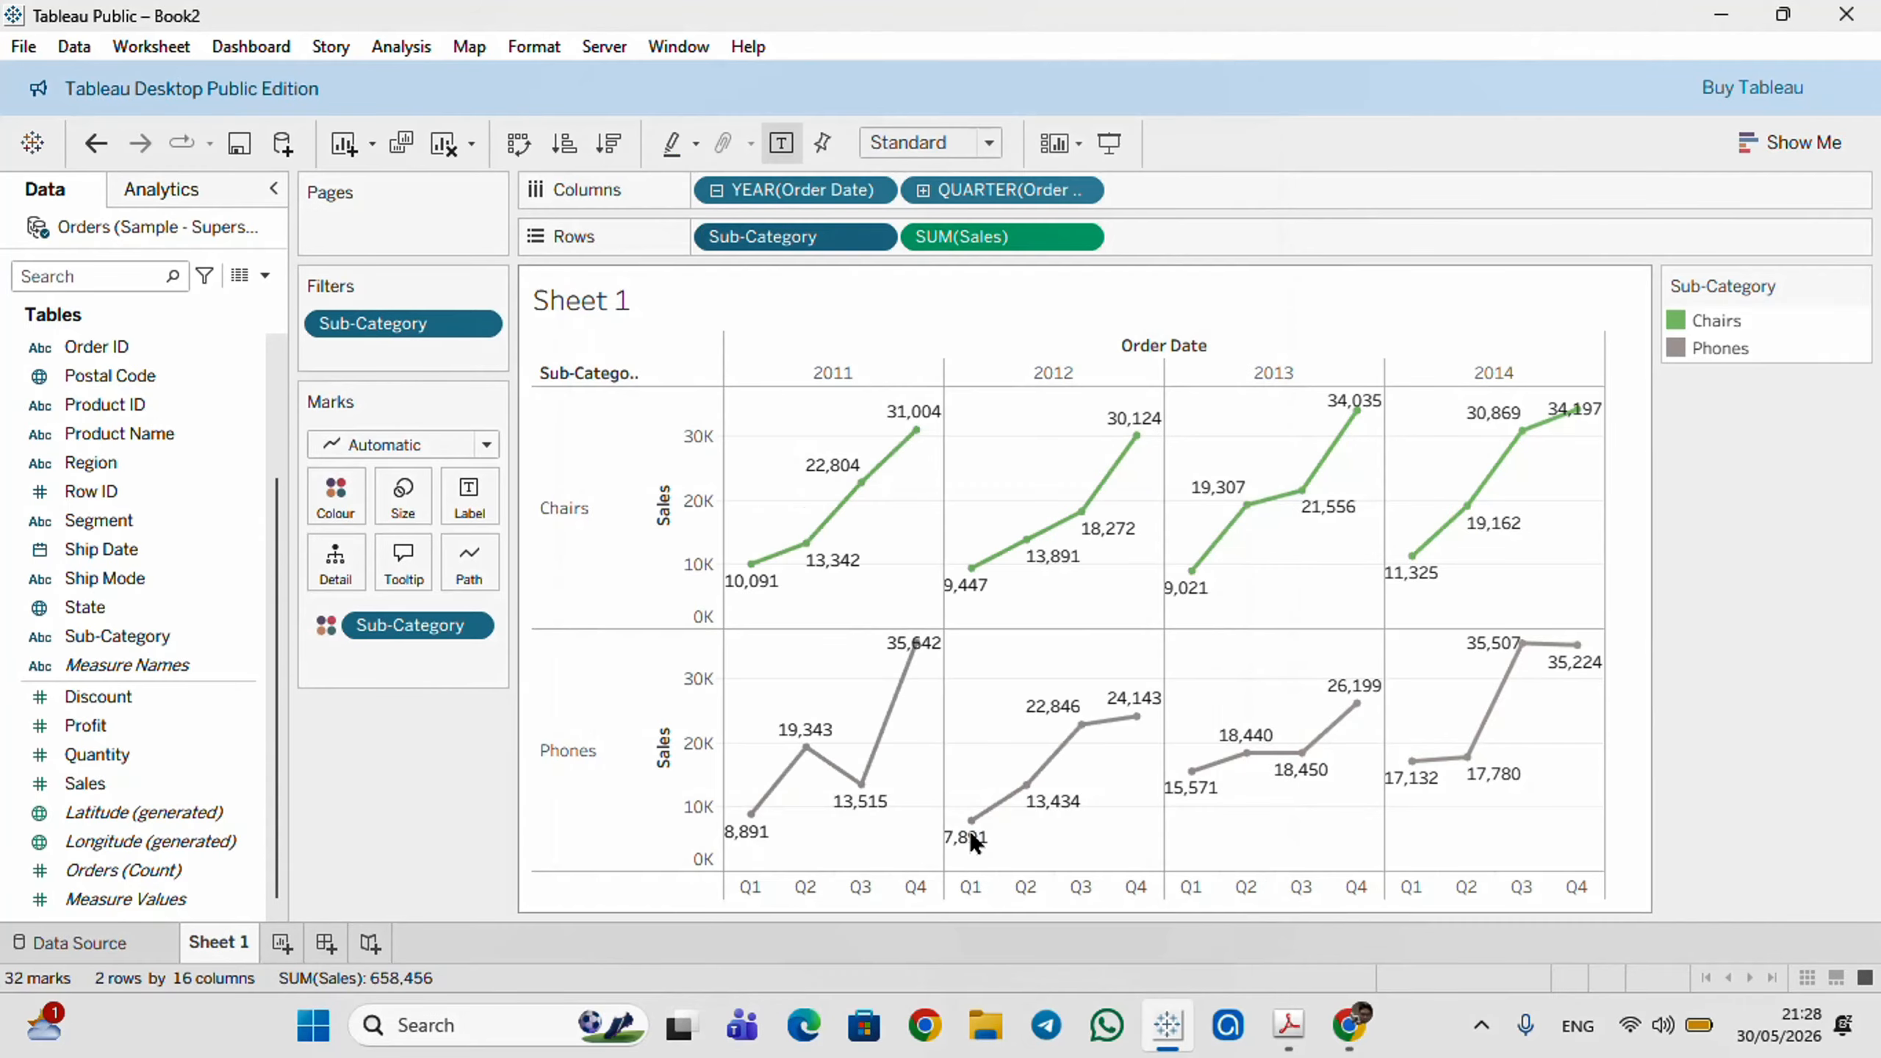
{"action": "mouse_move", "coordinate": [1063, 749]}
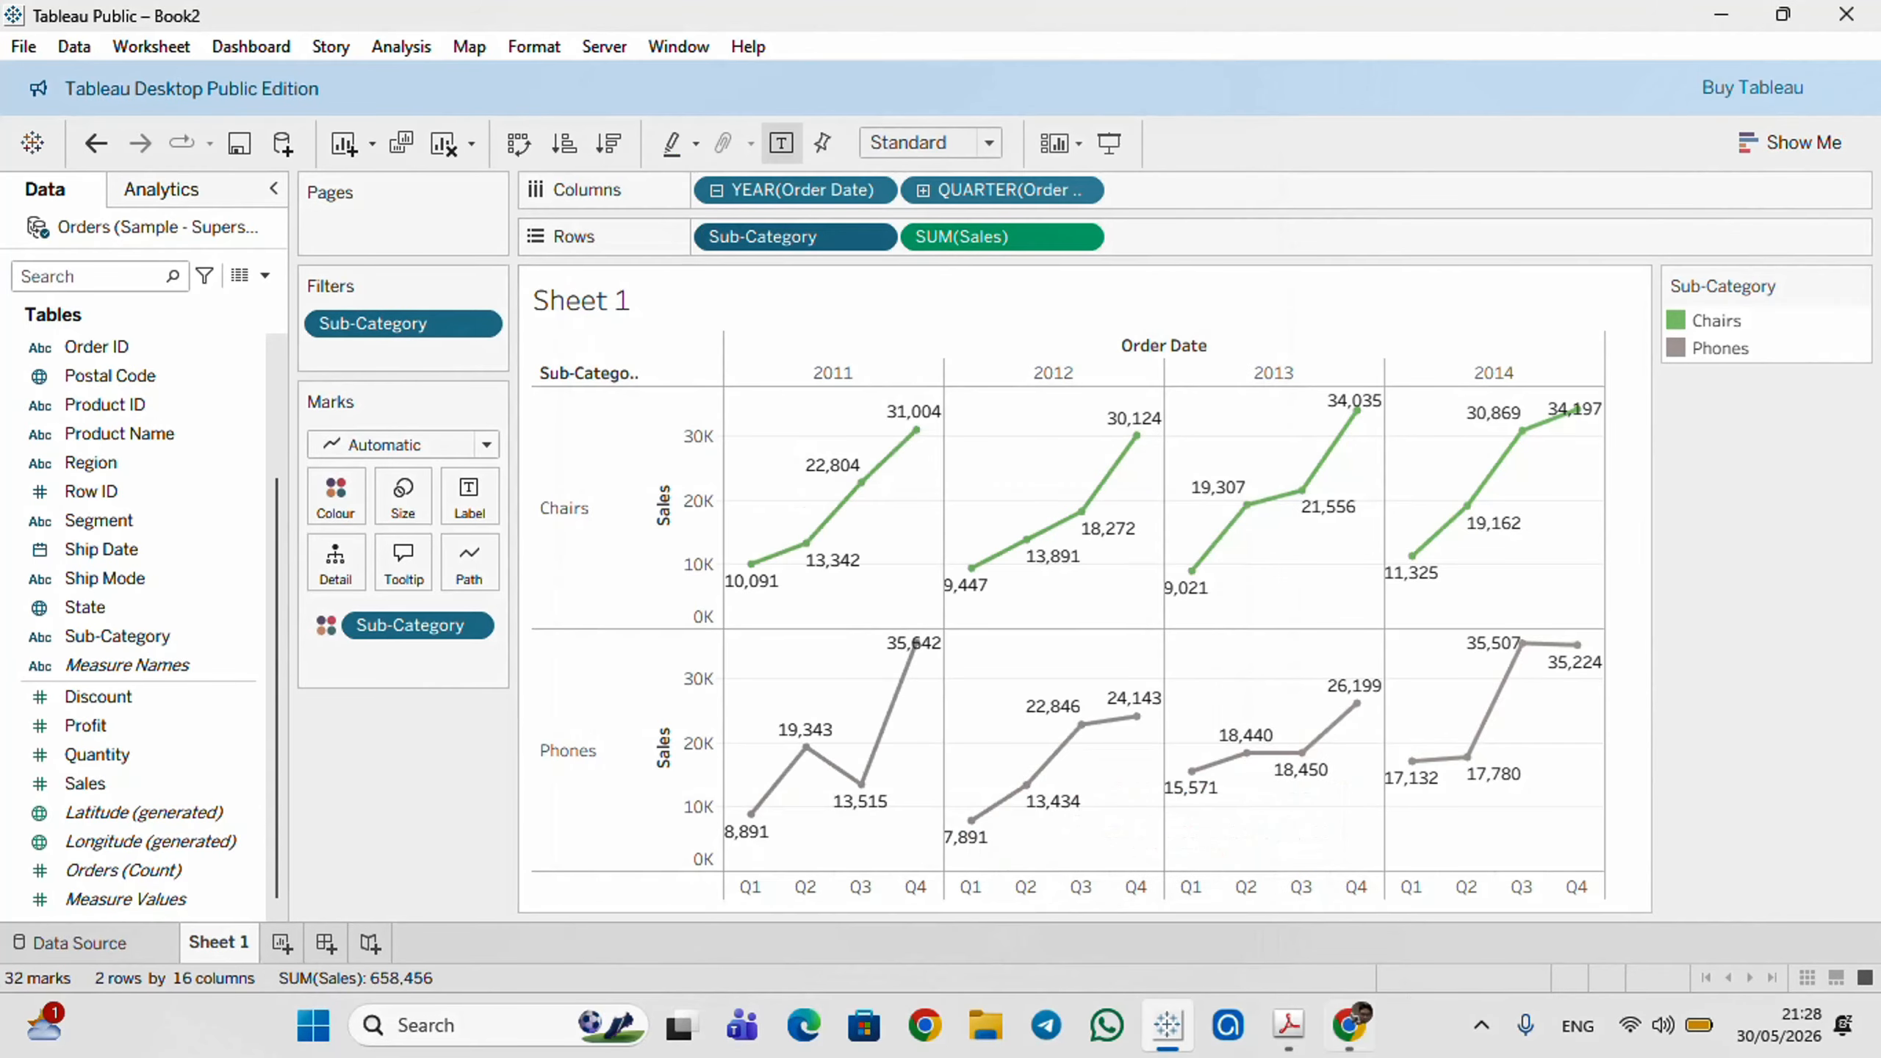
{"action": "left_click", "coordinate": [1482, 1031]}
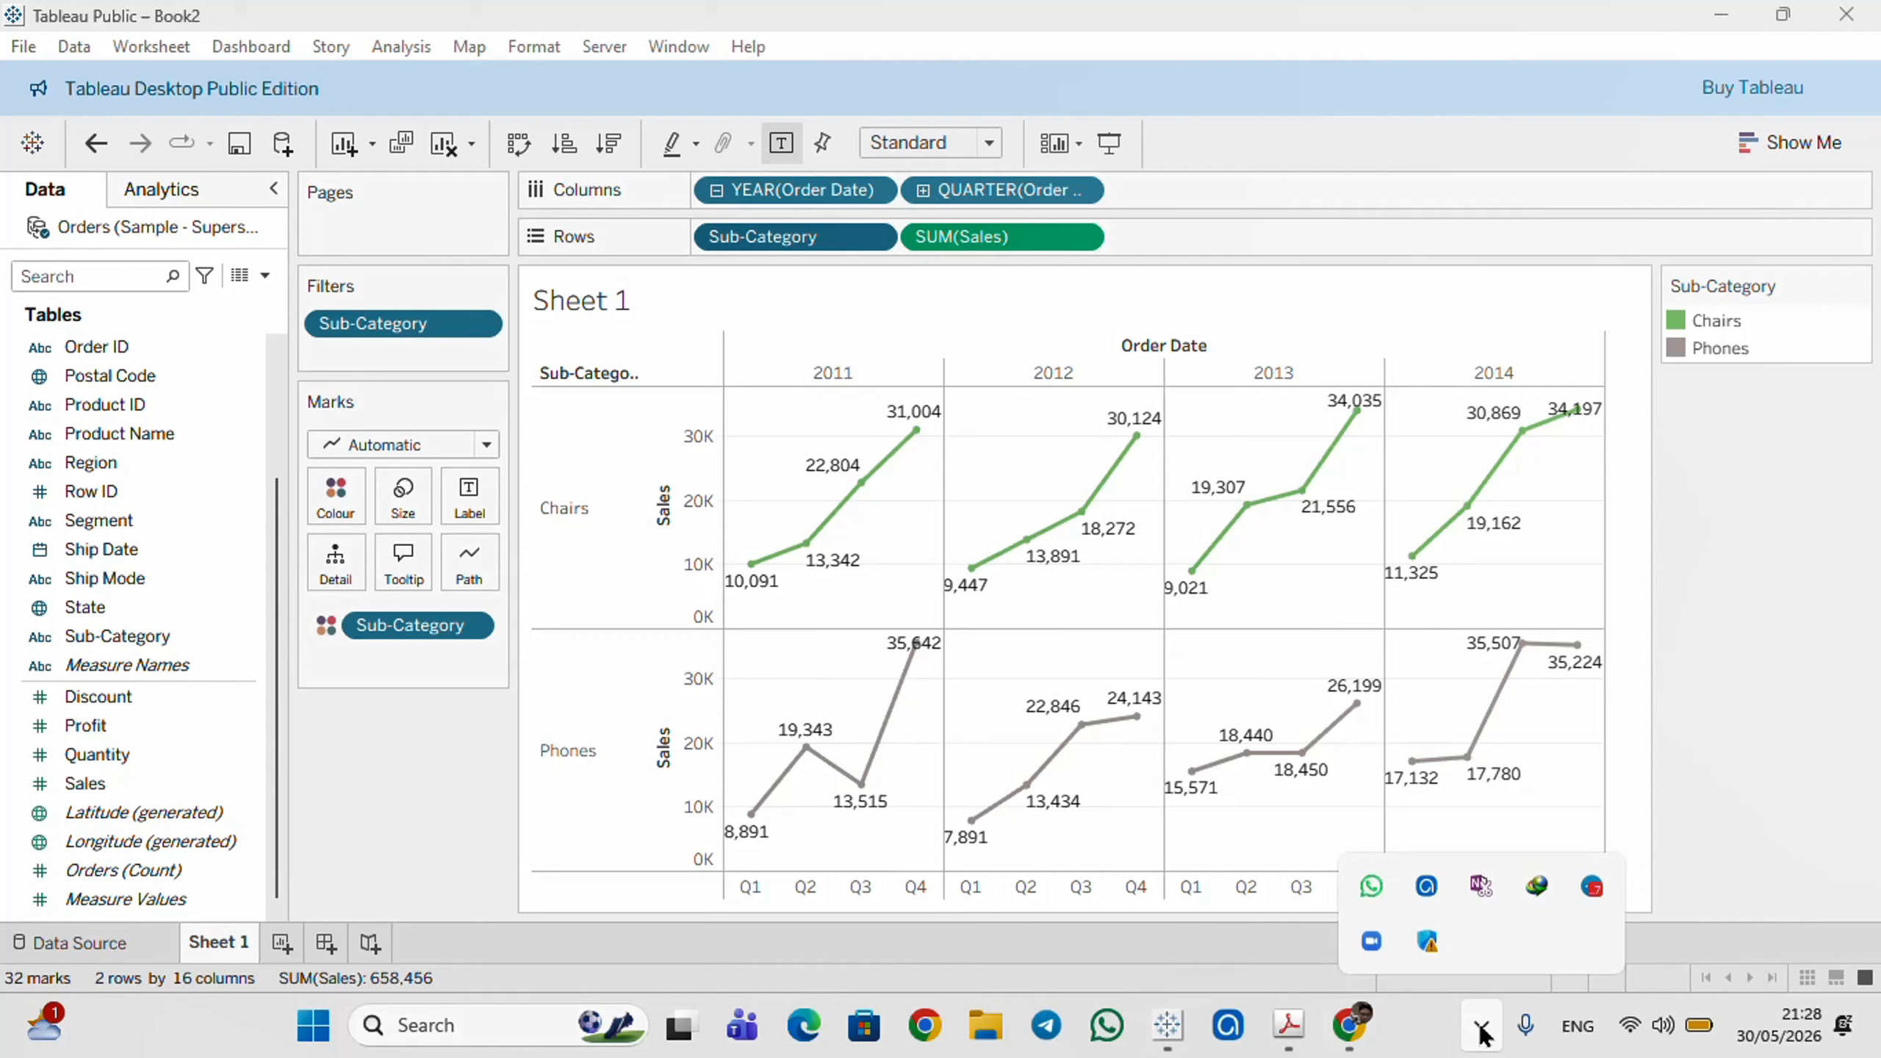
{"action": "left_click", "coordinate": [1428, 886]}
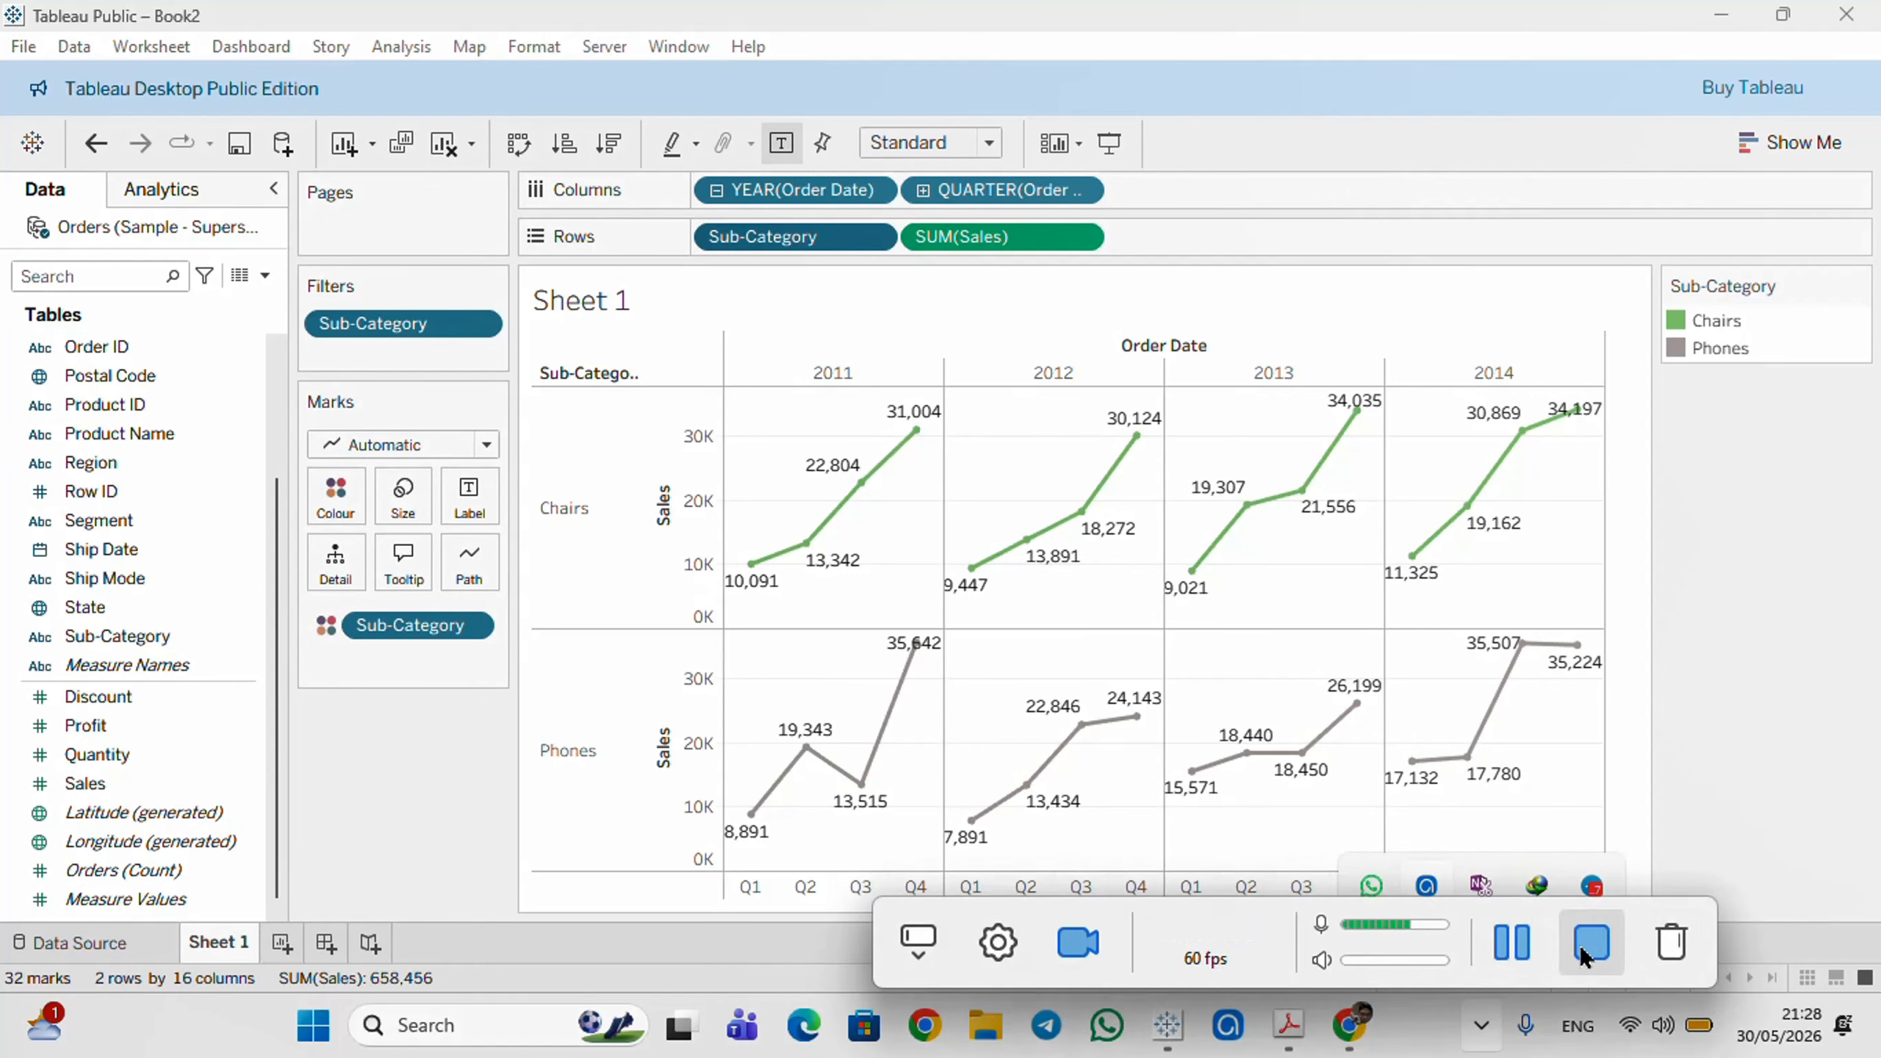